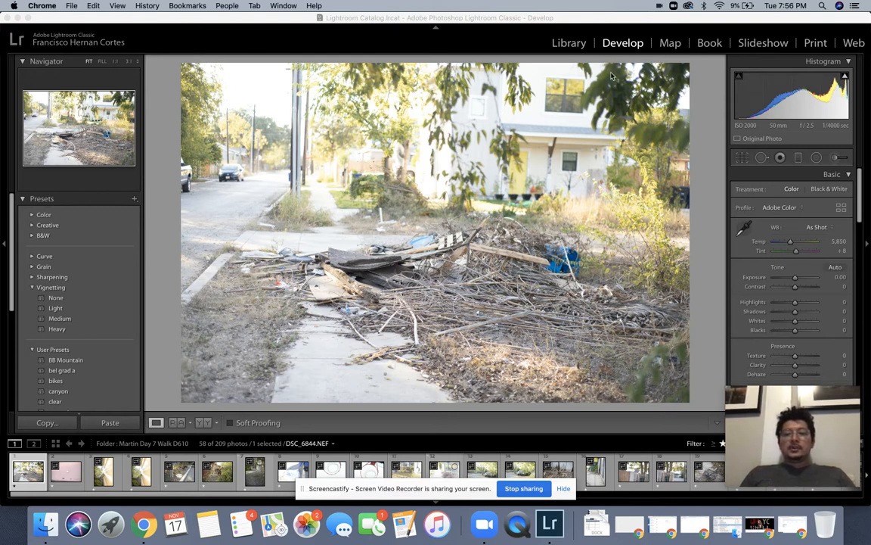
Step: In Grid view, select every photo and adjust their rating, ending at one star
click(575, 43)
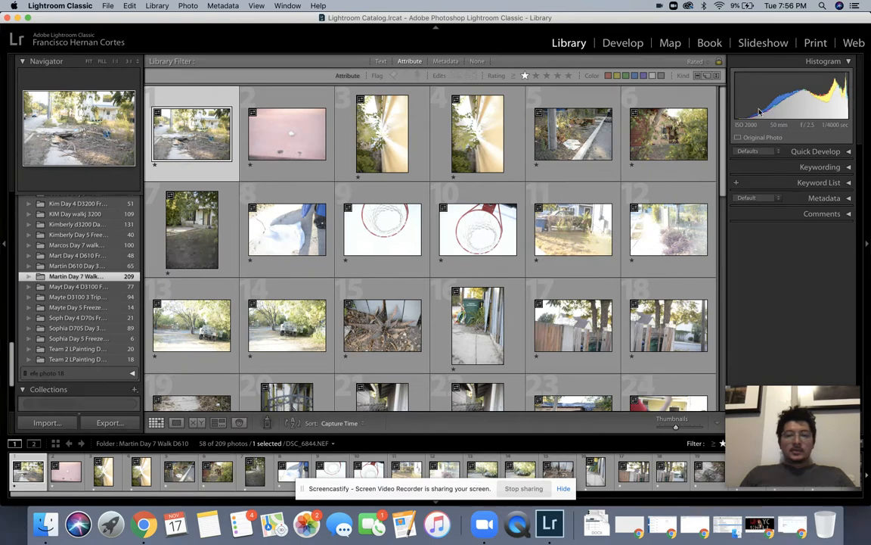
drag(723, 110, 714, 72)
key(super+a)
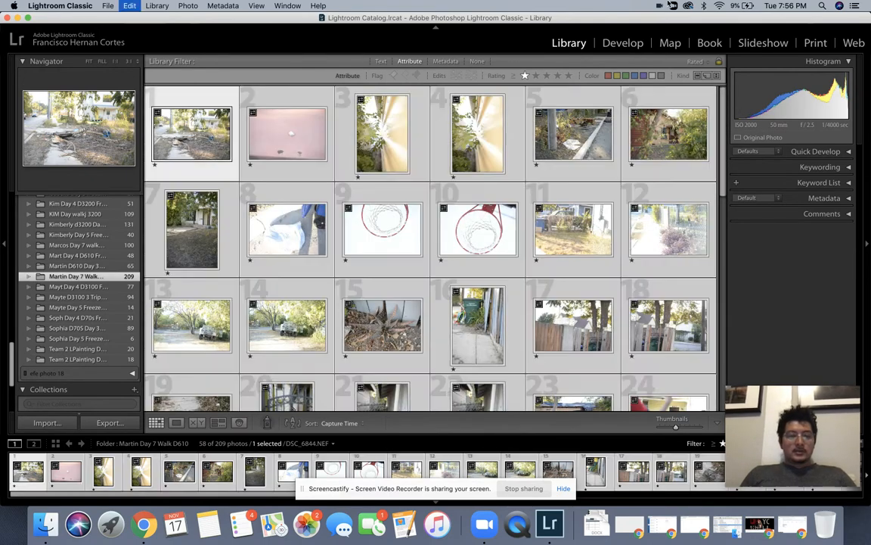
click(264, 165)
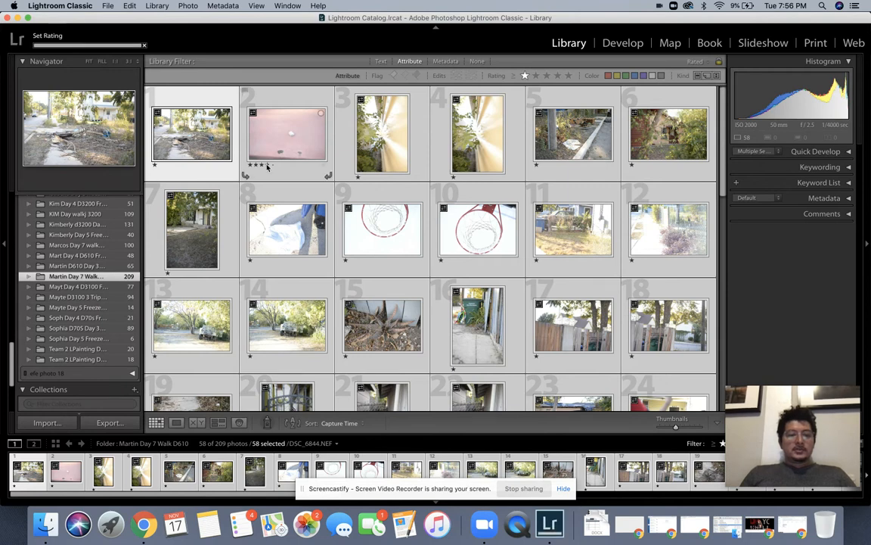
click(253, 165)
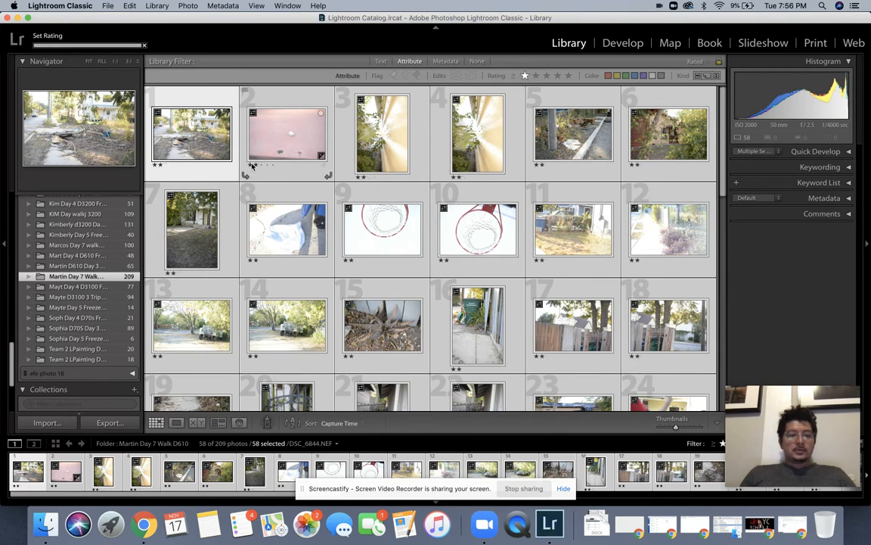
click(250, 165)
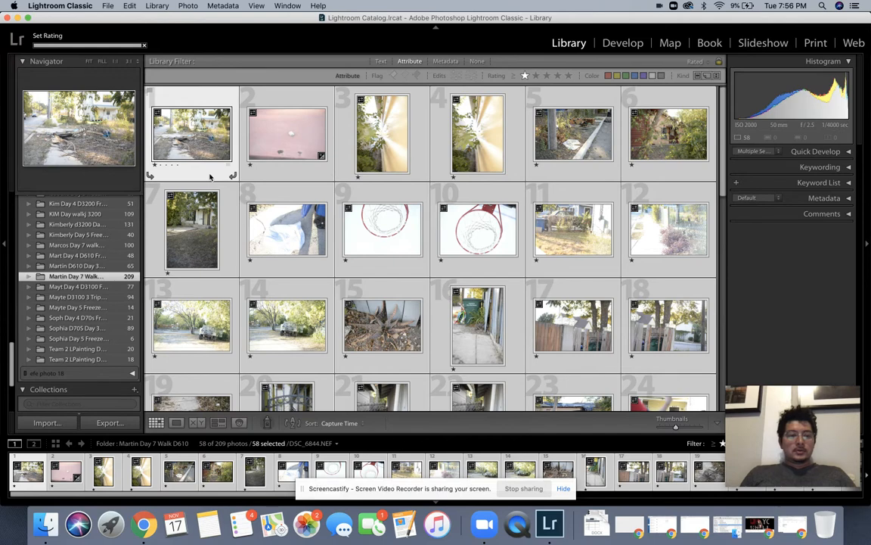
Step: Open the first photo in Develop and apply a trial tighter, repositioned crop
click(210, 177)
click(628, 44)
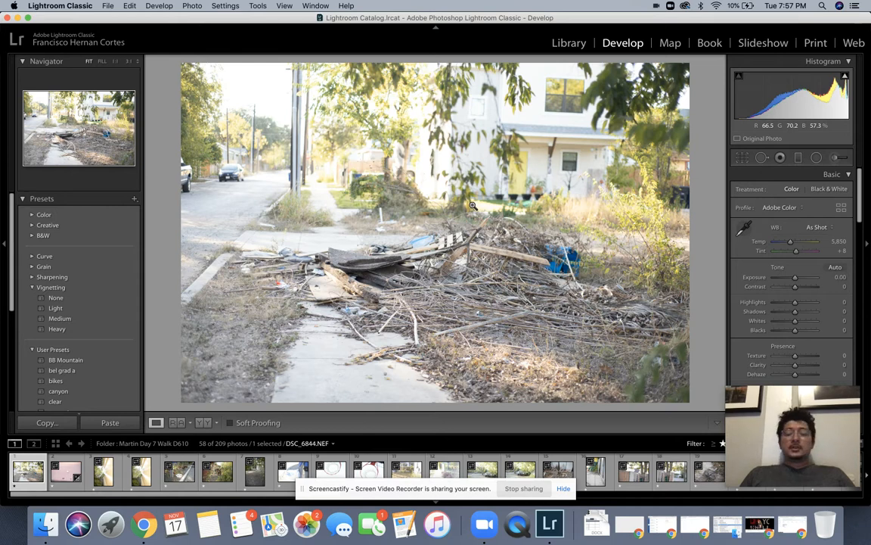
click(742, 159)
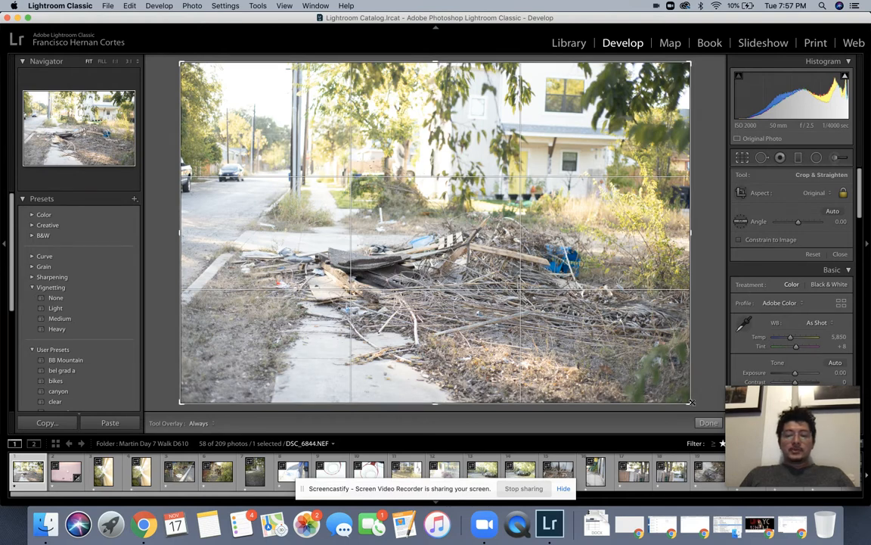
drag(691, 402, 651, 354)
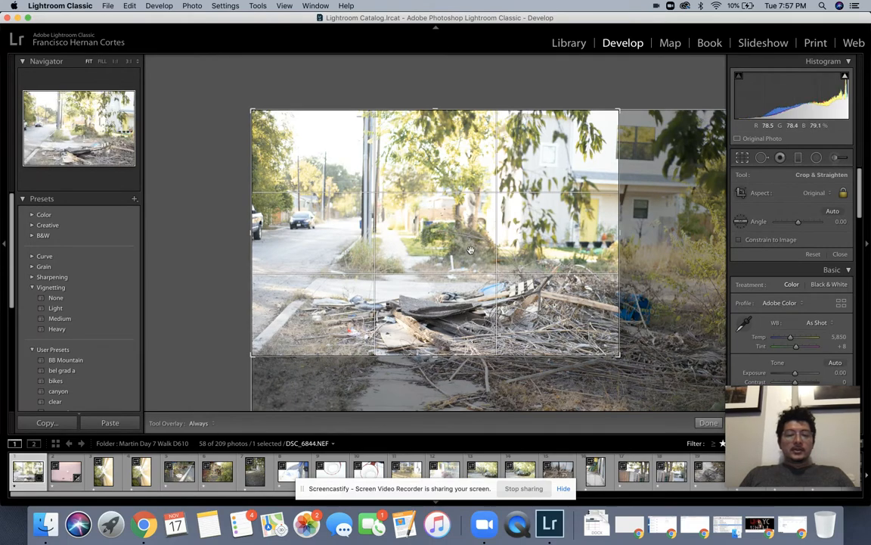
drag(462, 239, 394, 191)
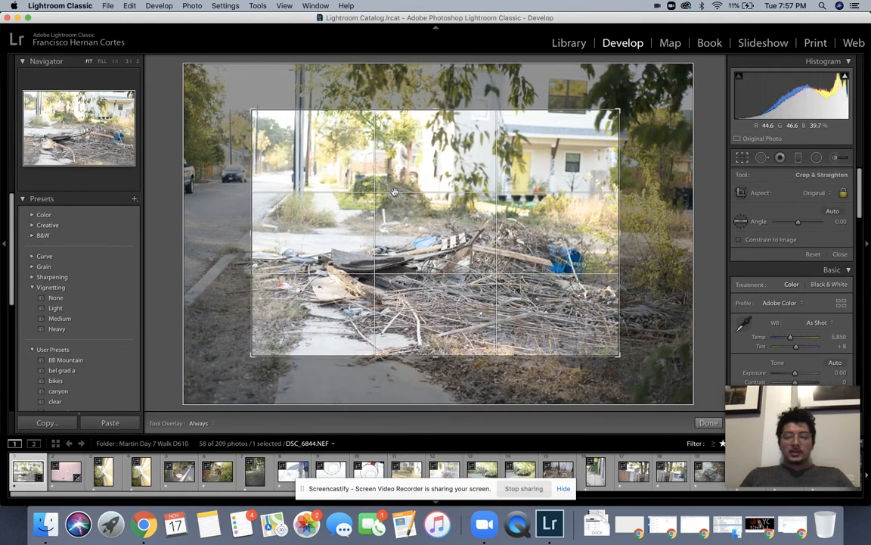
key(Return)
Step: Undo the crop back to the full uncropped frame, with Crop & Straighten active again
key(super+z)
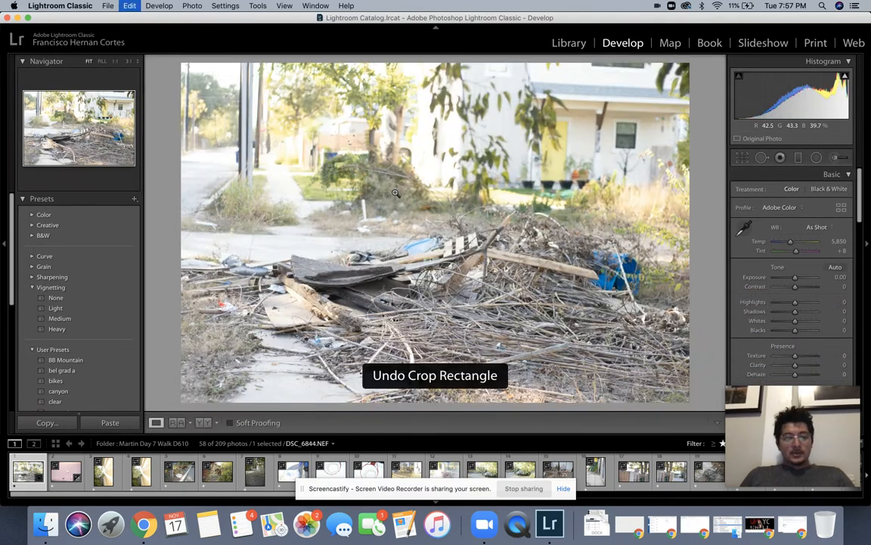
key(super+z)
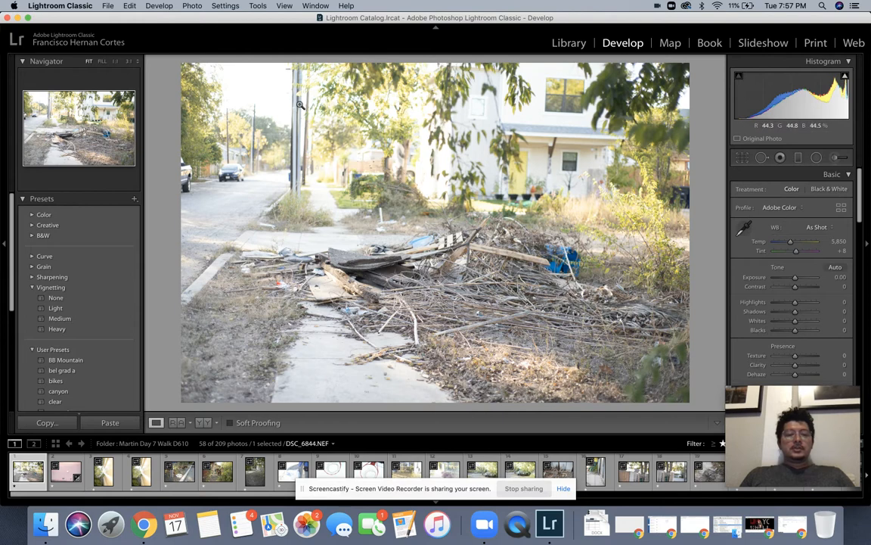
key(r)
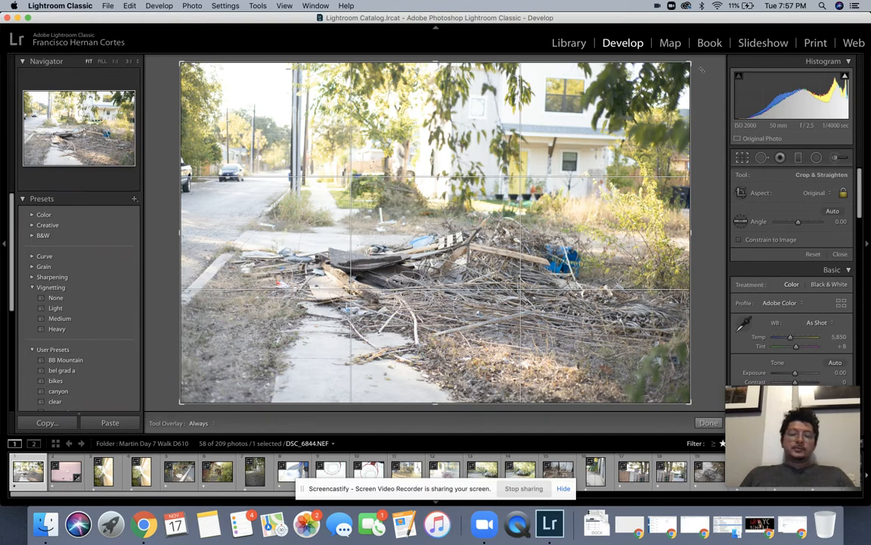
Step: Rotate DSC_6844.NEF to a −1.23° straightening angle and commit it
drag(701, 70, 698, 65)
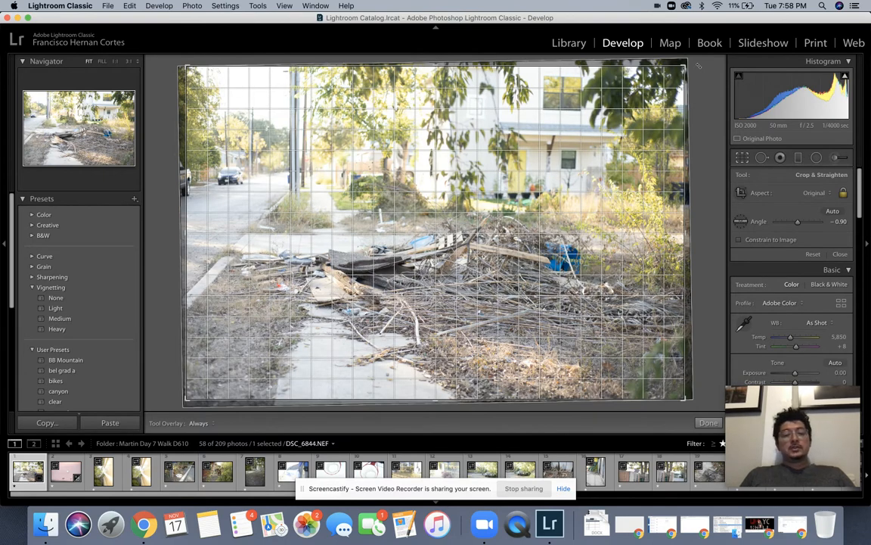
drag(698, 66, 697, 65)
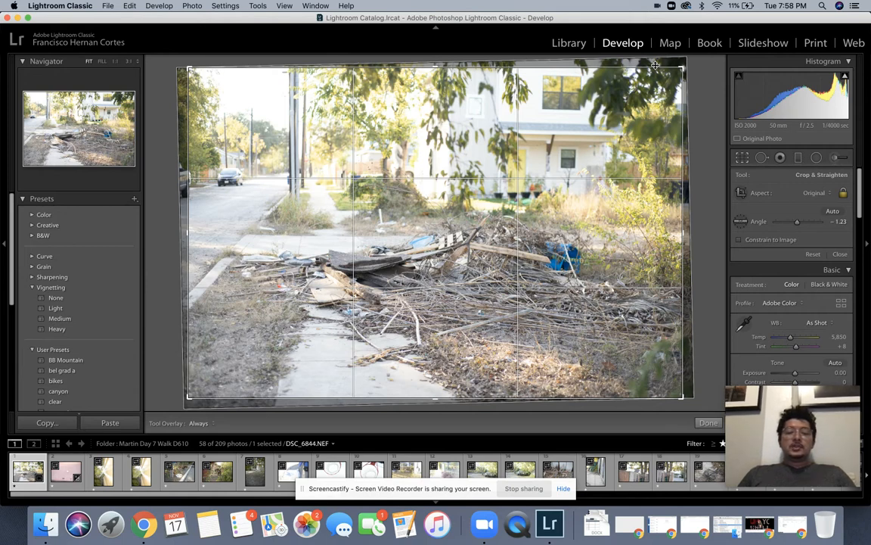
key(Return)
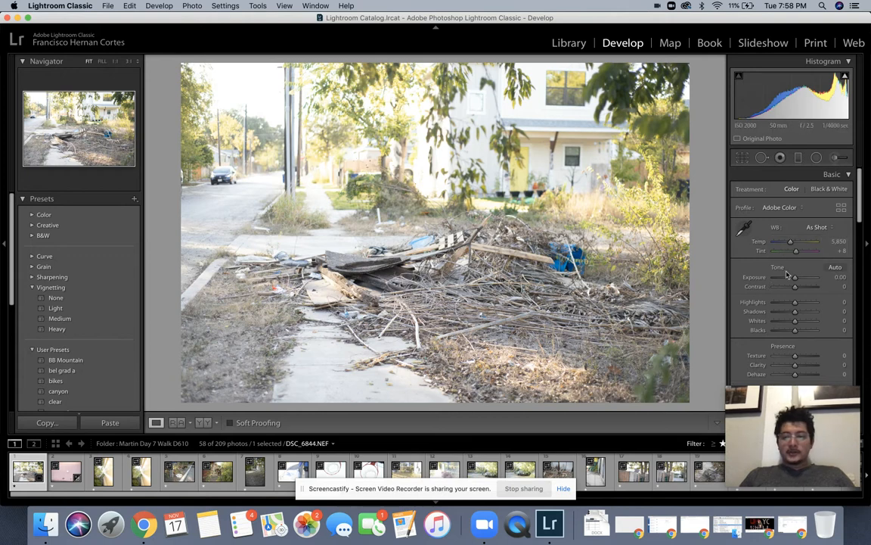
Step: Set Contrast to +5 and Exposure to −0.85 in the Basic panel
key(Down)
key(Down)
key(Down)
key(Down)
key(Down)
key(Down)
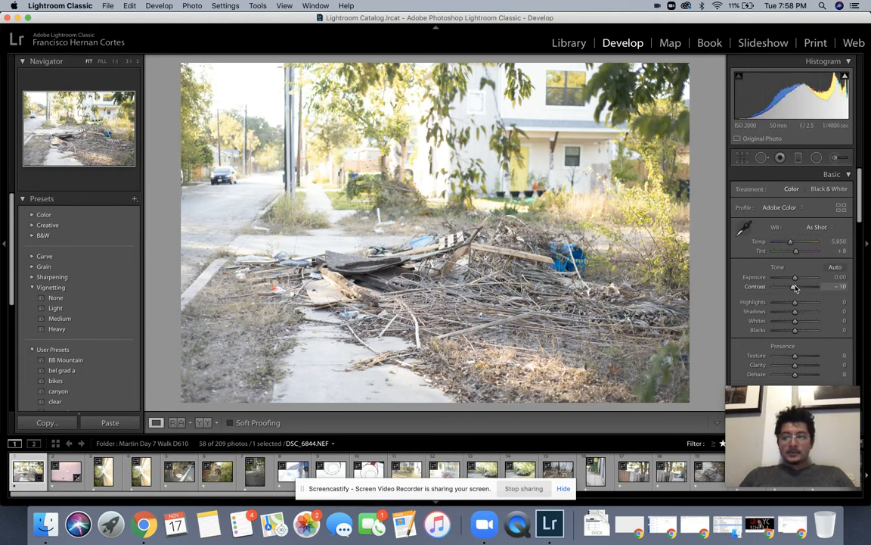
key(Down)
key(Down)
key(Down)
key(Down)
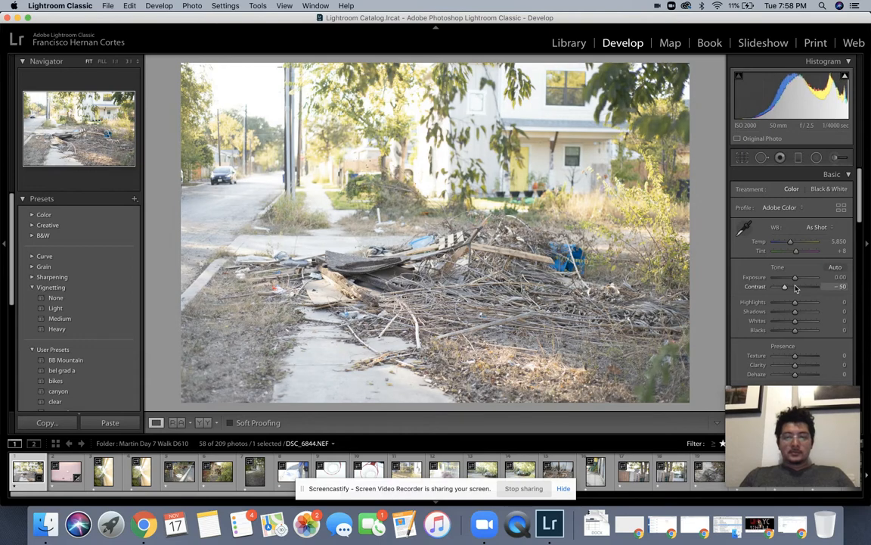
key(Up)
key(Up)
key(Up)
key(Up)
key(Up)
key(Up)
key(Up)
key(Up)
key(Up)
key(Up)
key(Up)
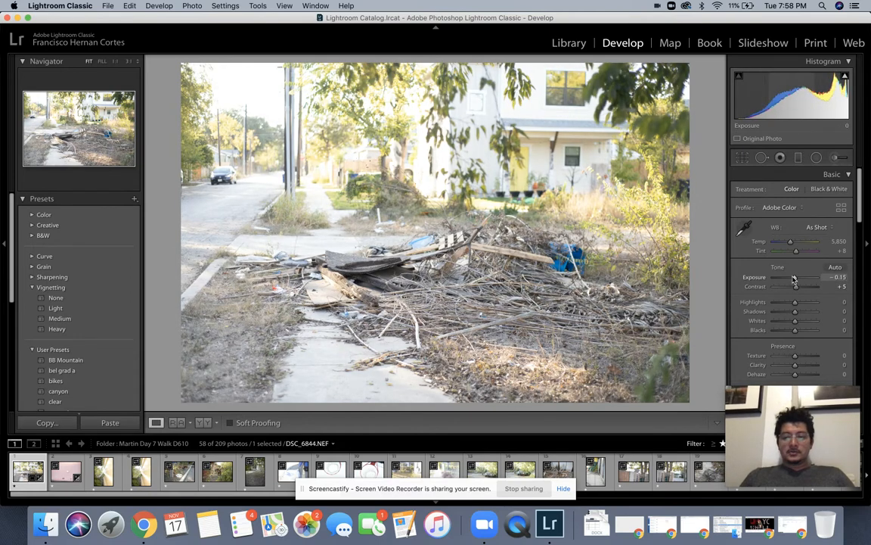
key(Down)
key(Down)
key(Down)
key(Up)
key(Up)
key(Up)
key(Up)
key(Up)
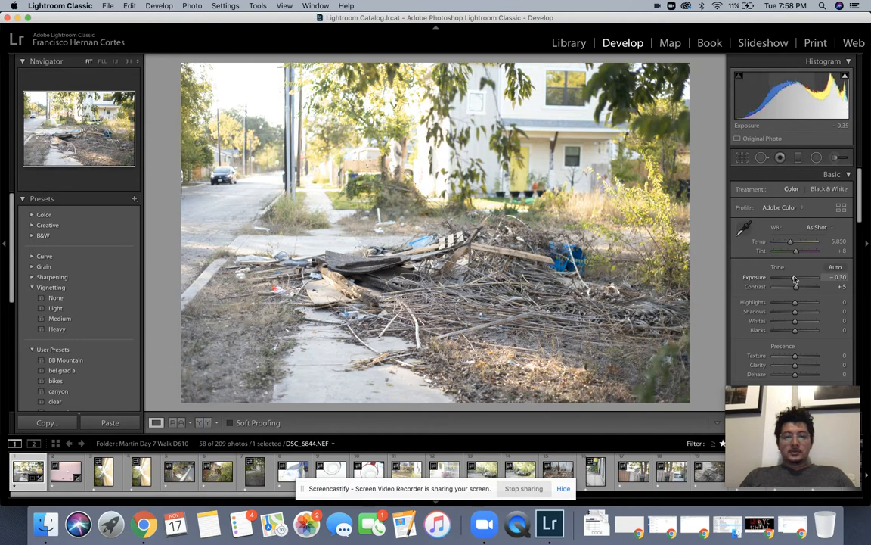
drag(794, 278, 795, 279)
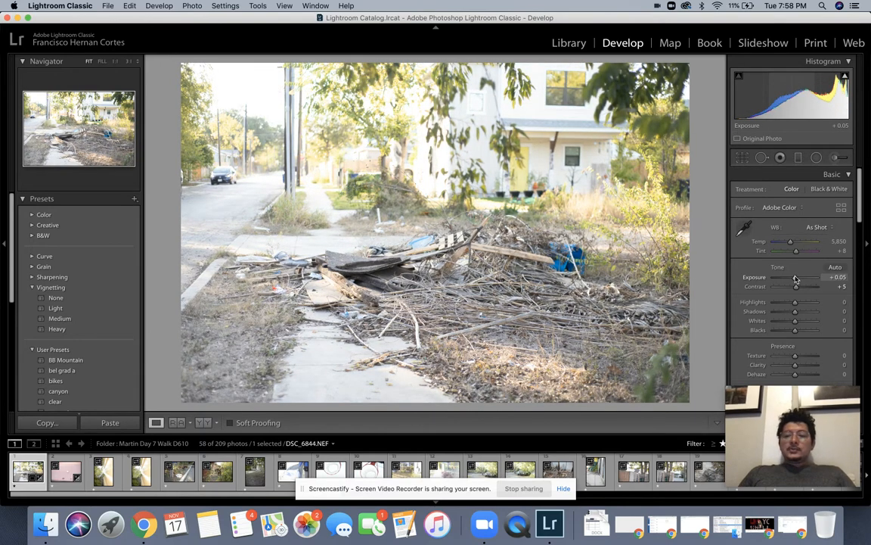
mouse_move(795, 279)
mouse_down()
mouse_move(776, 278)
mouse_move(793, 278)
mouse_up()
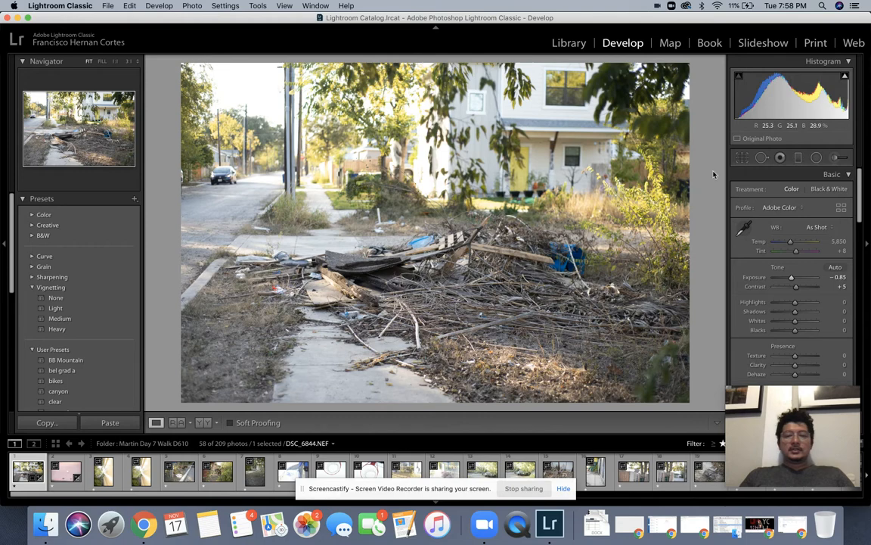
Step: Refine the straightening to −1.59° and apply it
key(r)
drag(693, 74, 692, 73)
key(Return)
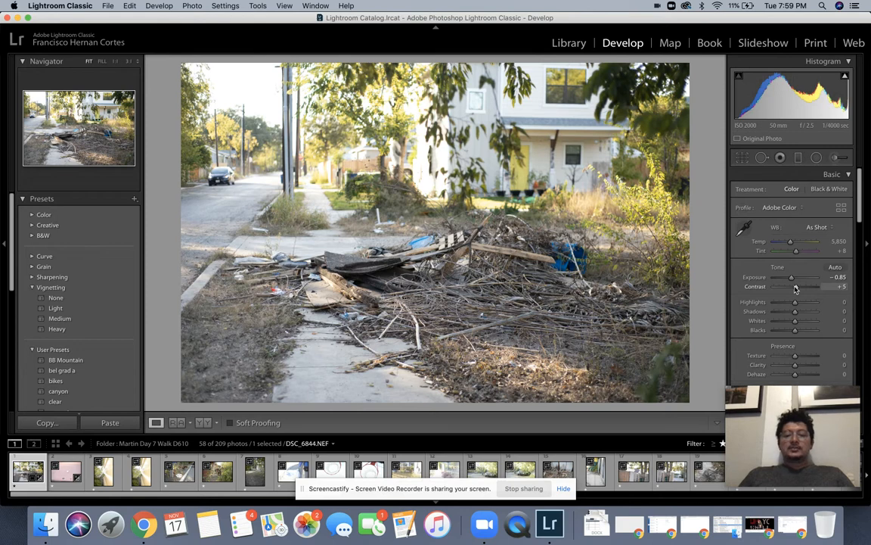
Step: Try several contrast values, settle on +26, then zoom in to check and back out to fit
drag(795, 288, 769, 292)
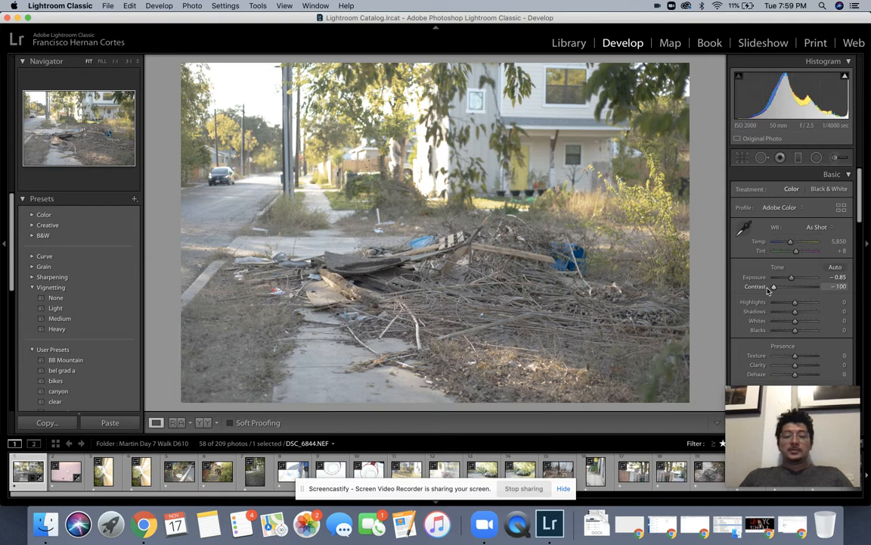
key(super+z)
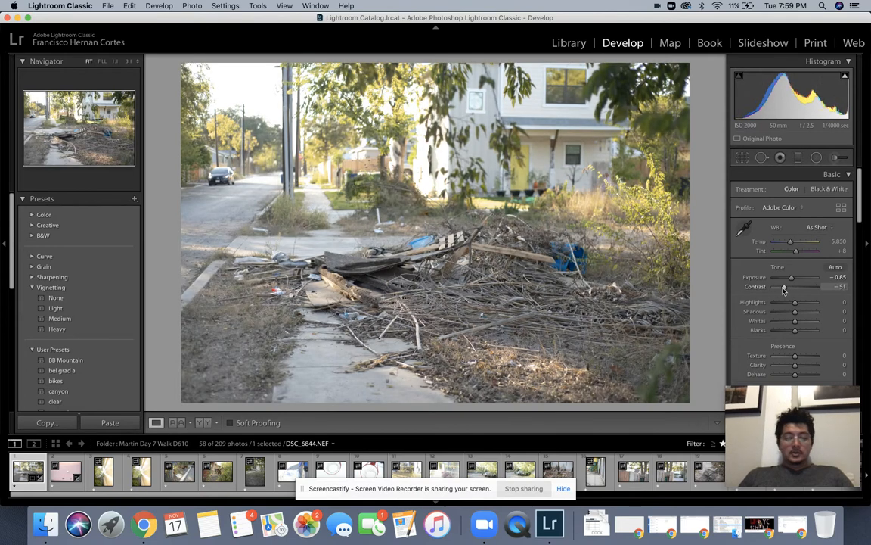
key(super+z)
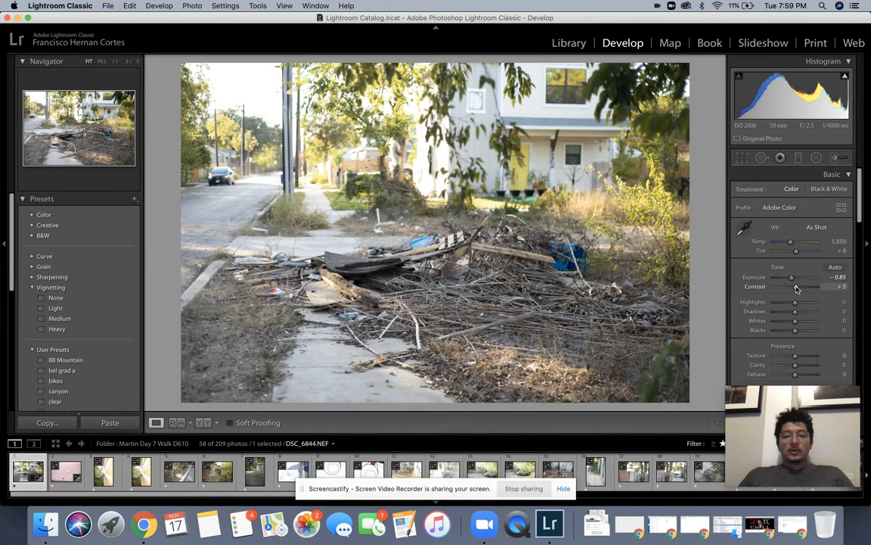
drag(796, 289, 801, 289)
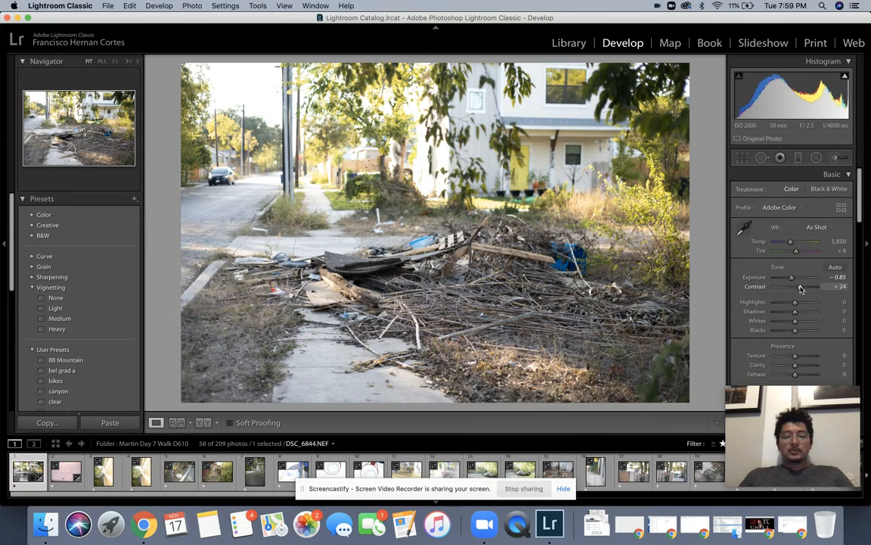
key(super+z)
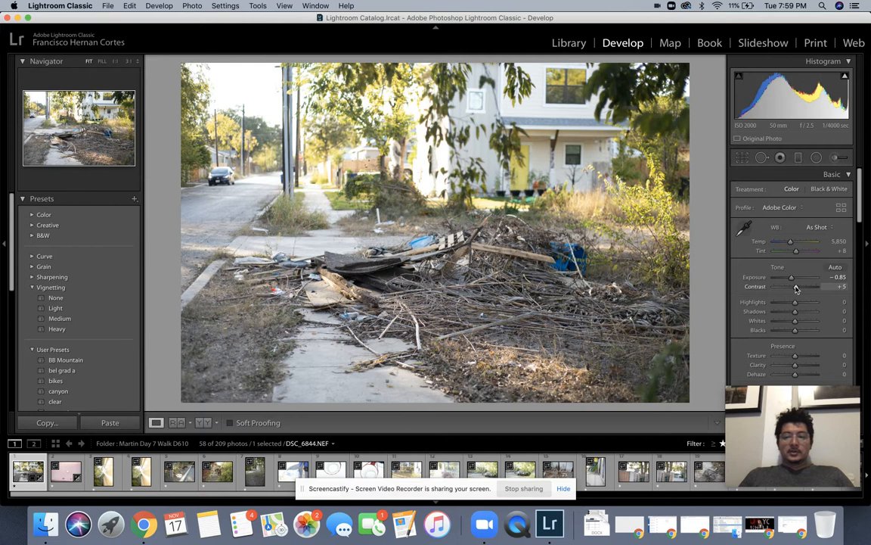
drag(800, 289, 801, 289)
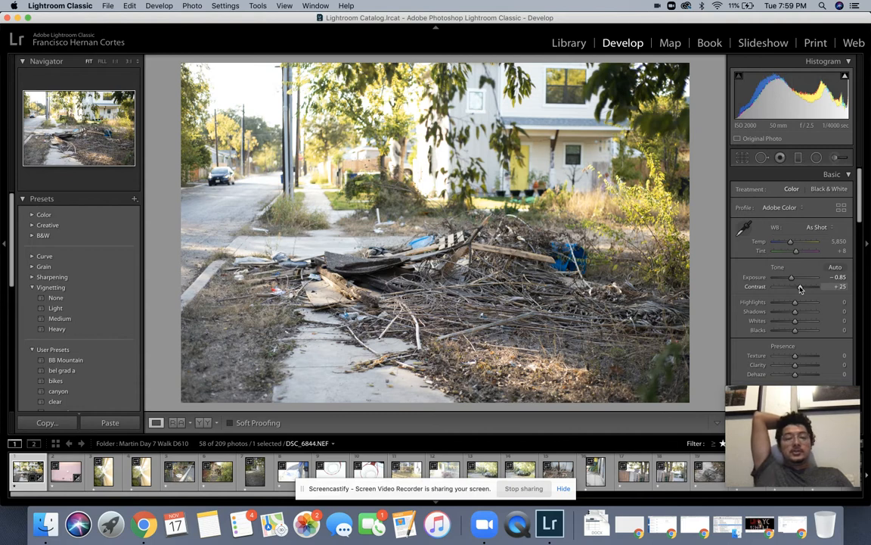
key(super+z)
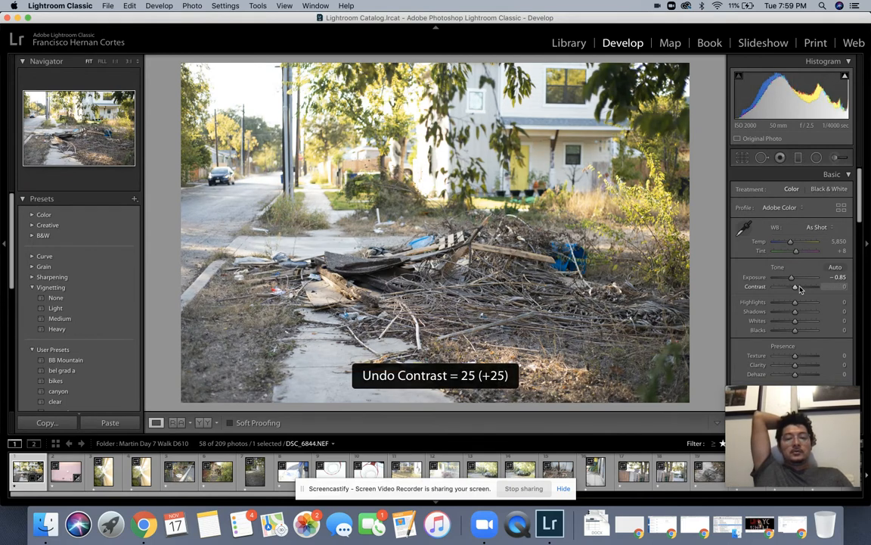
click(801, 288)
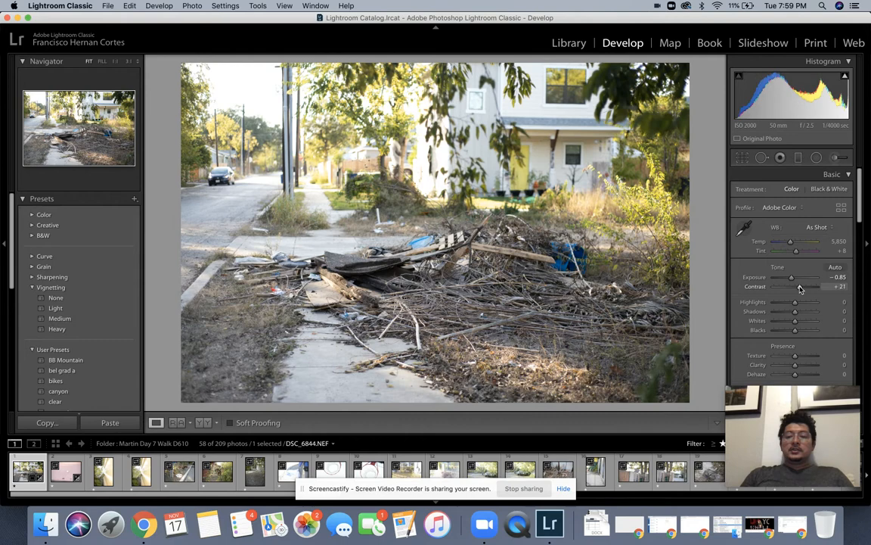
drag(801, 288, 801, 289)
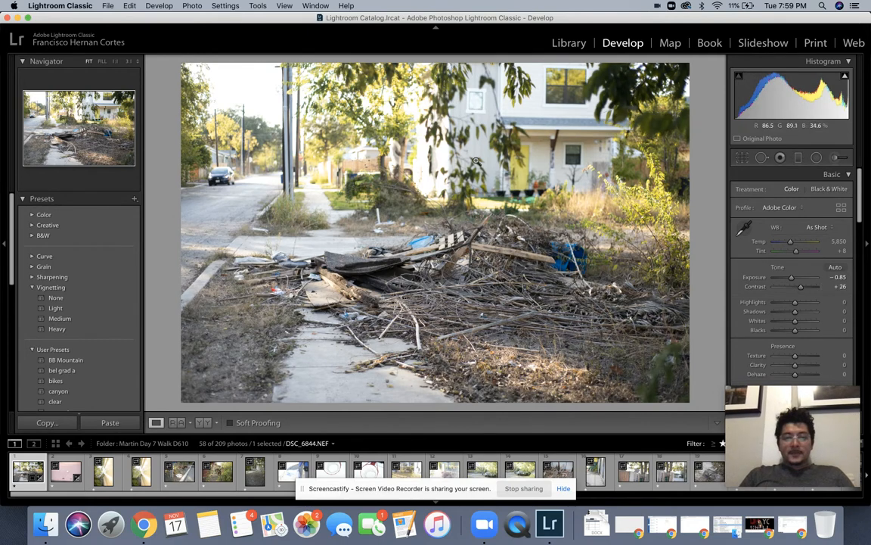
click(428, 151)
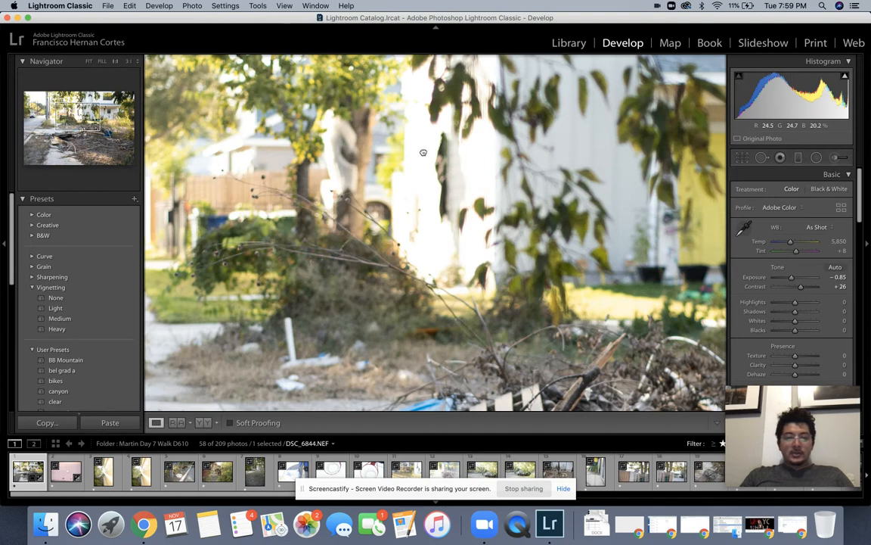
click(423, 152)
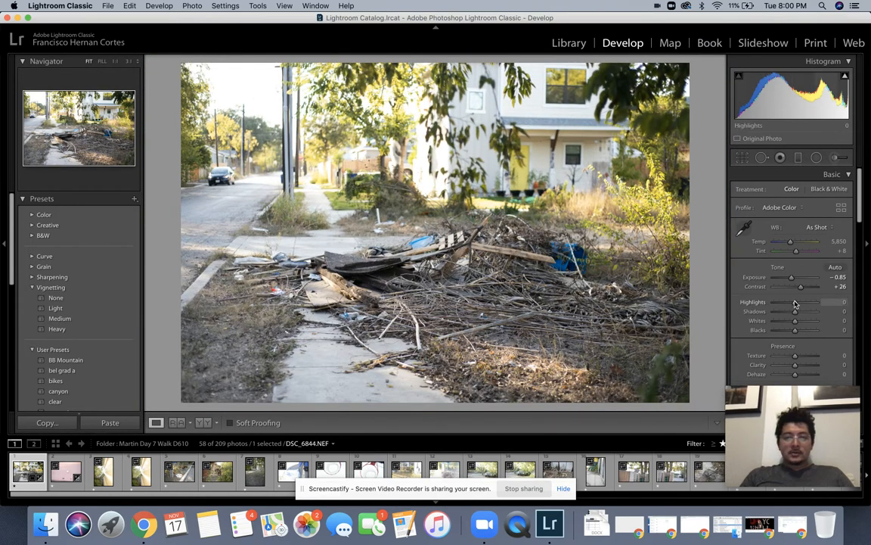
Step: Pull DSC_6844.NEF's Highlights down to -41 and Whites to -36
drag(795, 304, 783, 303)
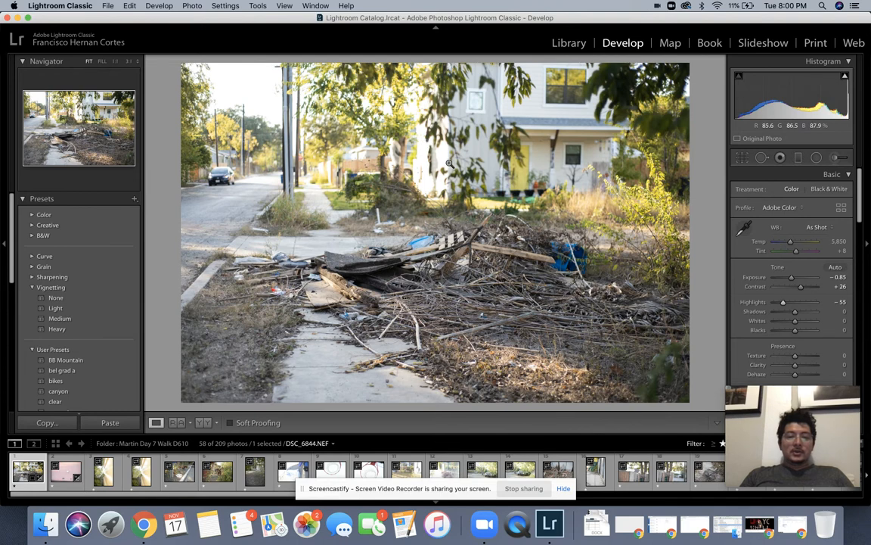
key(super+z)
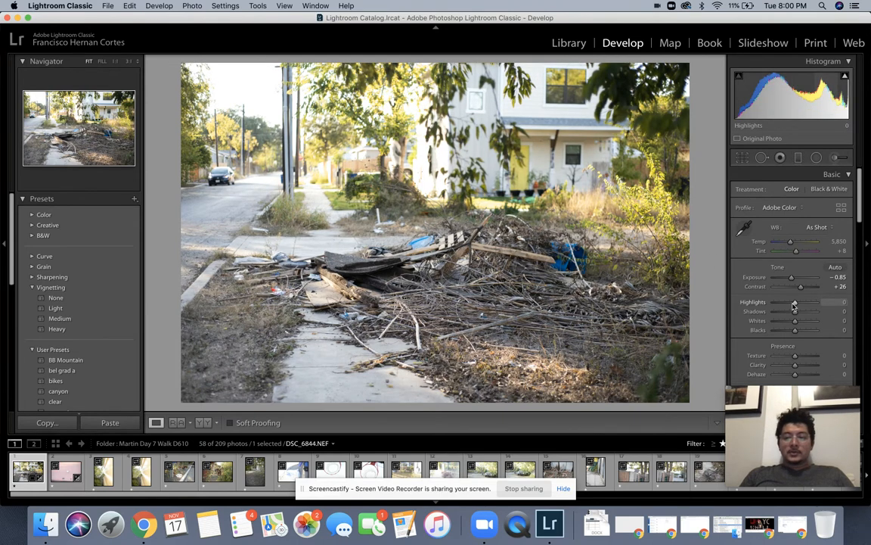
drag(795, 302, 750, 303)
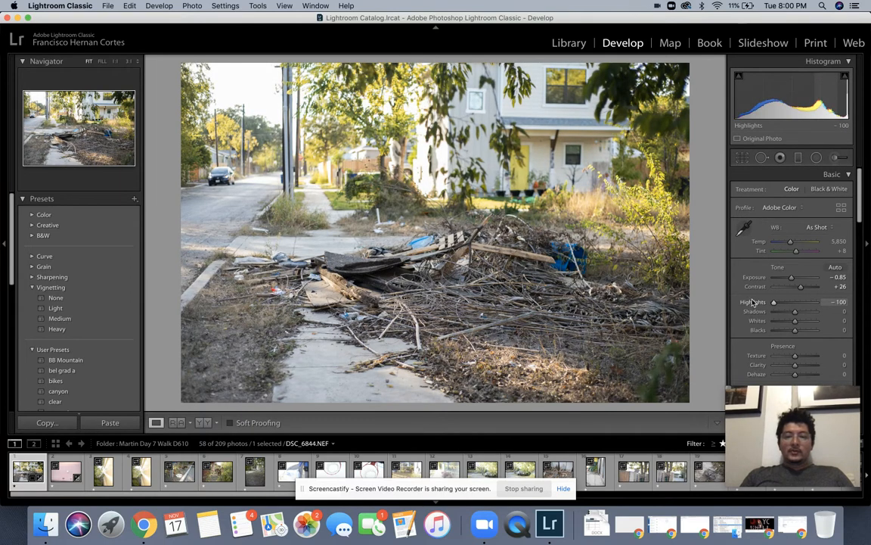
drag(766, 302, 786, 303)
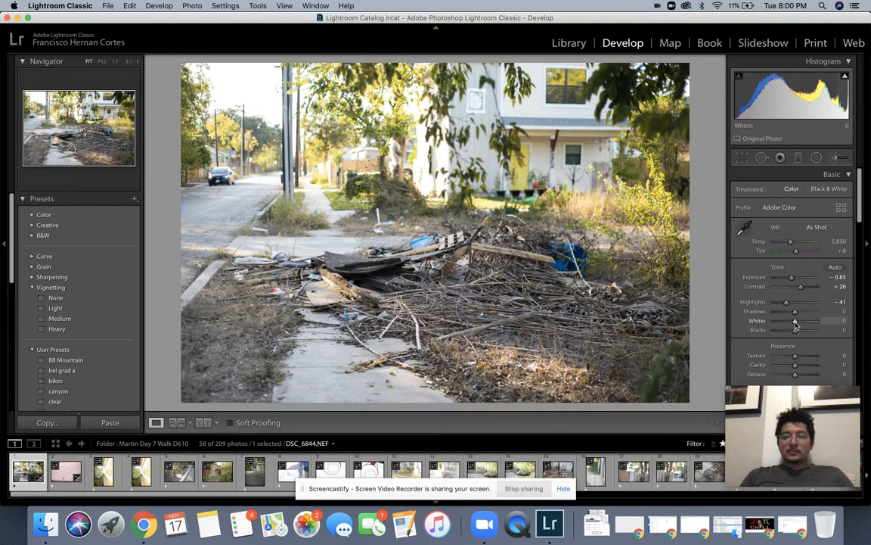
mouse_move(795, 323)
mouse_down()
mouse_move(764, 324)
mouse_move(788, 323)
mouse_up()
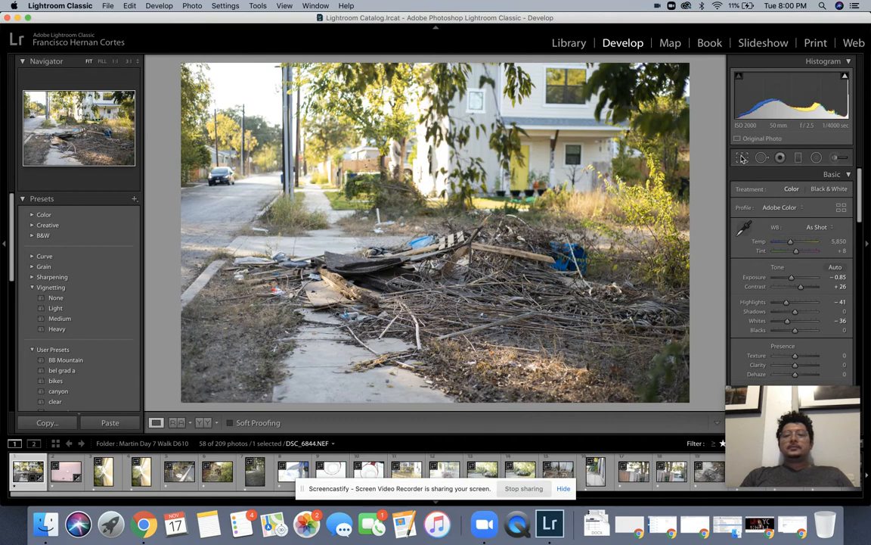
Step: Re-straighten DSC_6844.NEF to about -2.05°, then advance to the pink stone photo
key(r)
drag(708, 156, 705, 155)
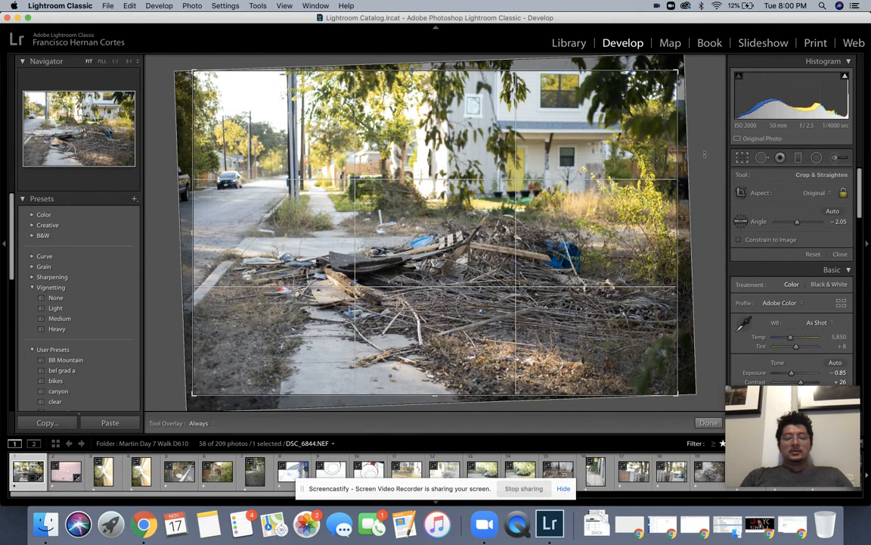
key(r)
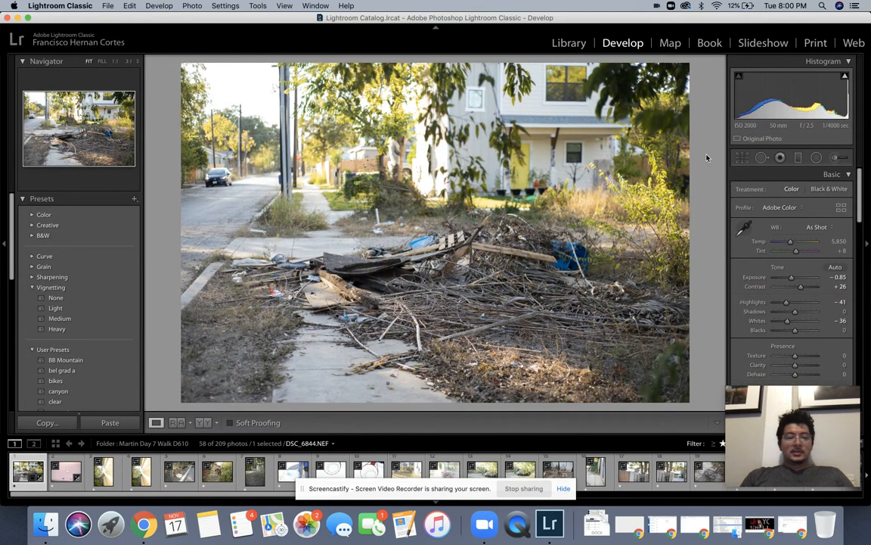
key(Right)
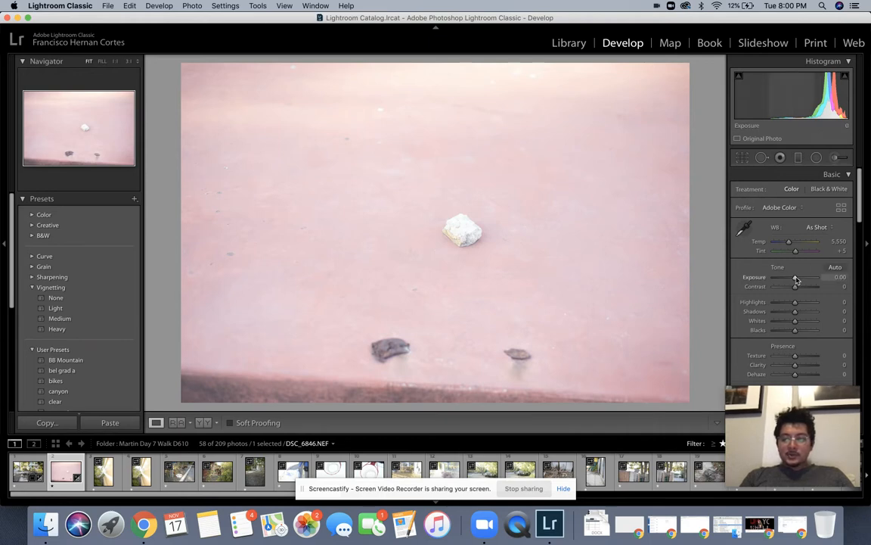
Step: Step DSC_6846.NEF's Exposure down to -1.40
key(Down)
key(Down)
key(Down)
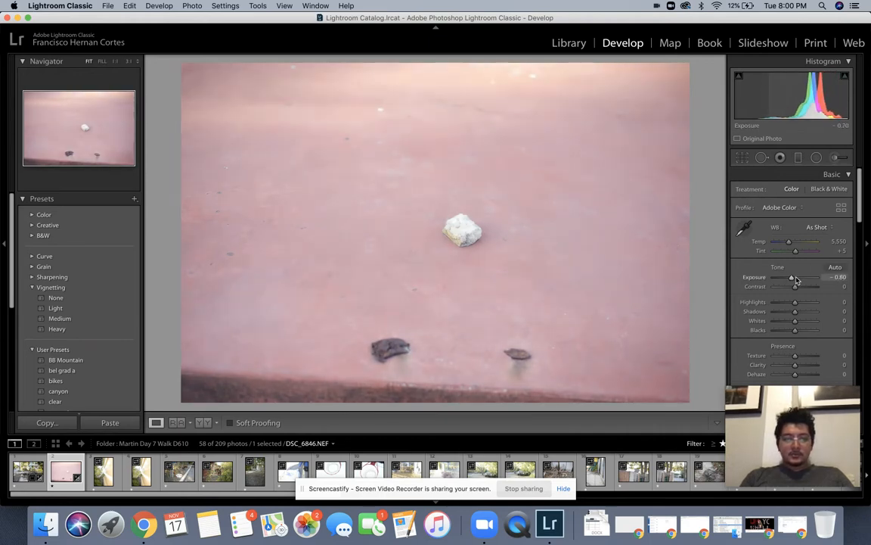
key(Down)
key(Down)
key(Down)
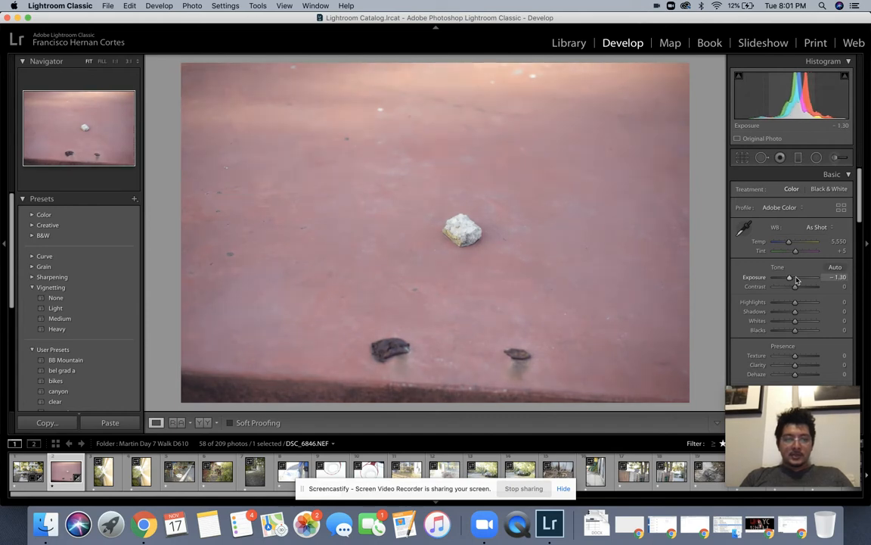
key(Down)
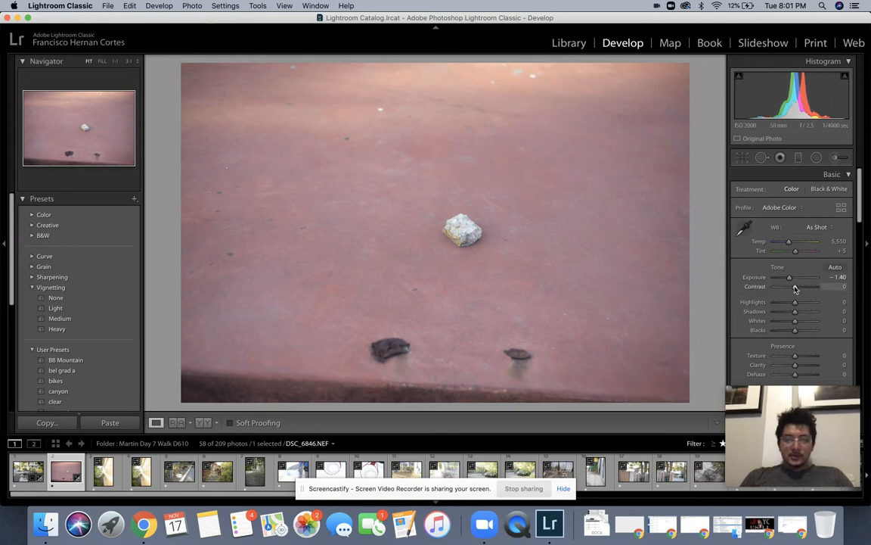
Step: Compare contrast strengths from +30 to +100 with undo, ending at a moderate +67
key(Up)
key(Up)
key(Up)
key(Up)
key(Up)
key(Up)
key(Up)
key(Up)
key(Up)
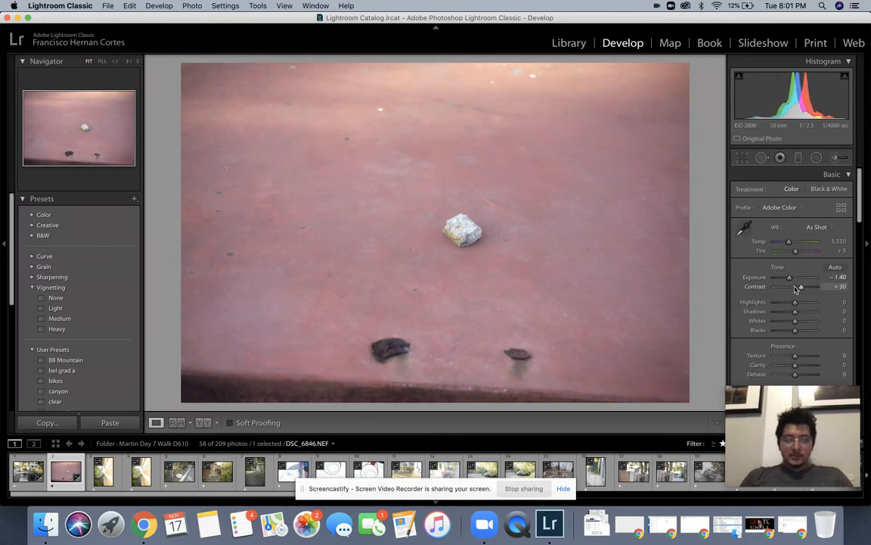
key(super+z)
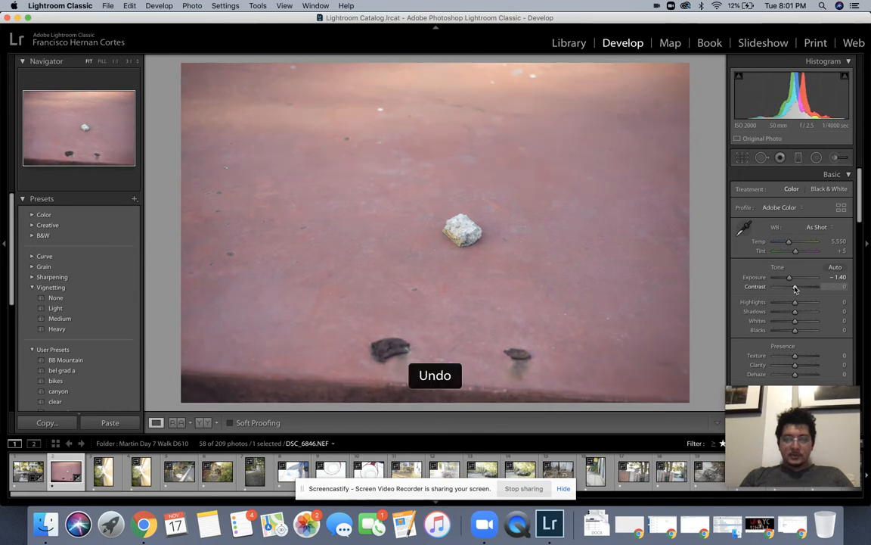
drag(795, 288, 803, 288)
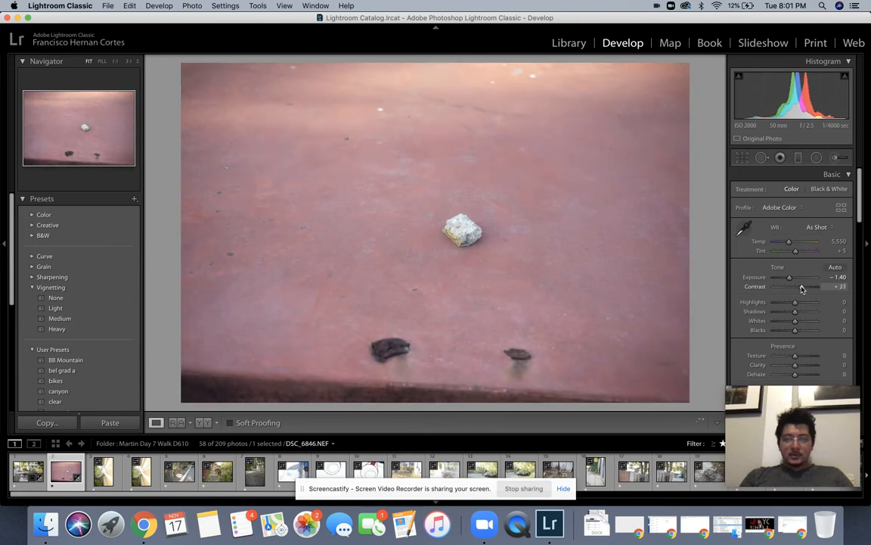
double_click(802, 288)
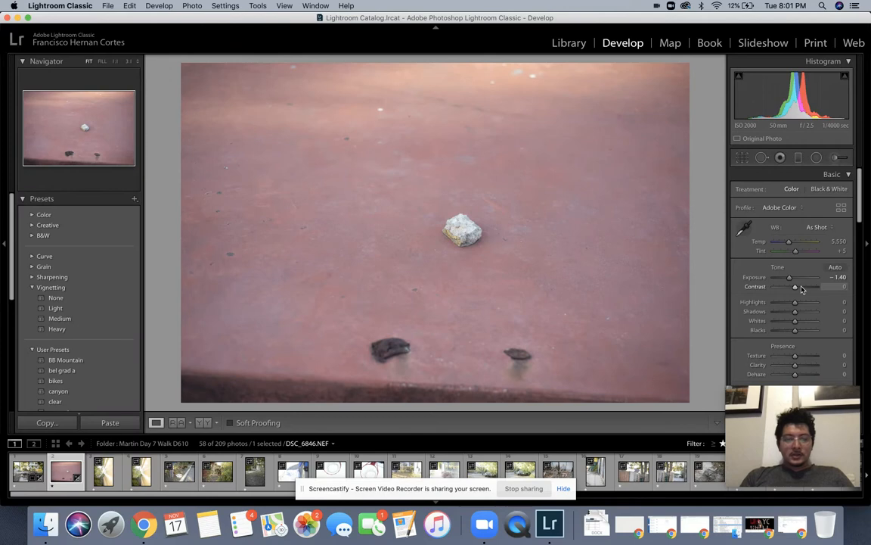
key(super+z)
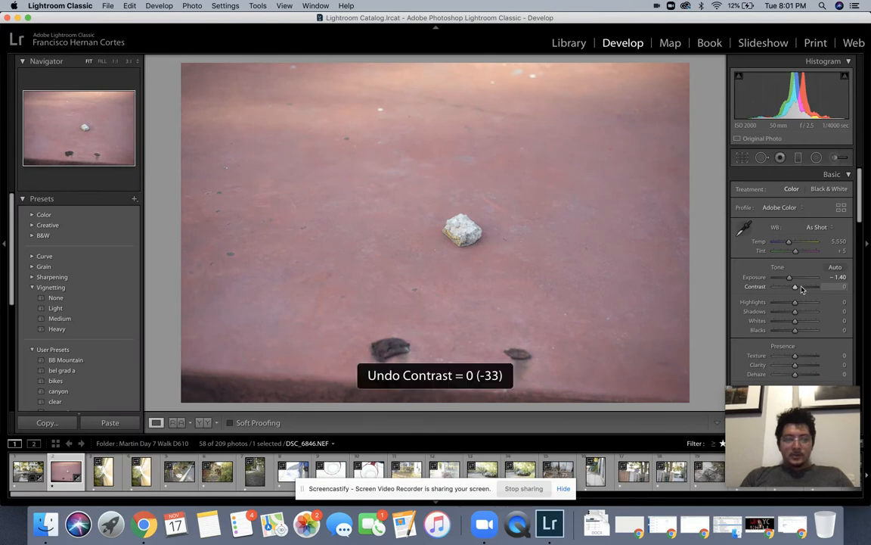
drag(802, 290, 807, 290)
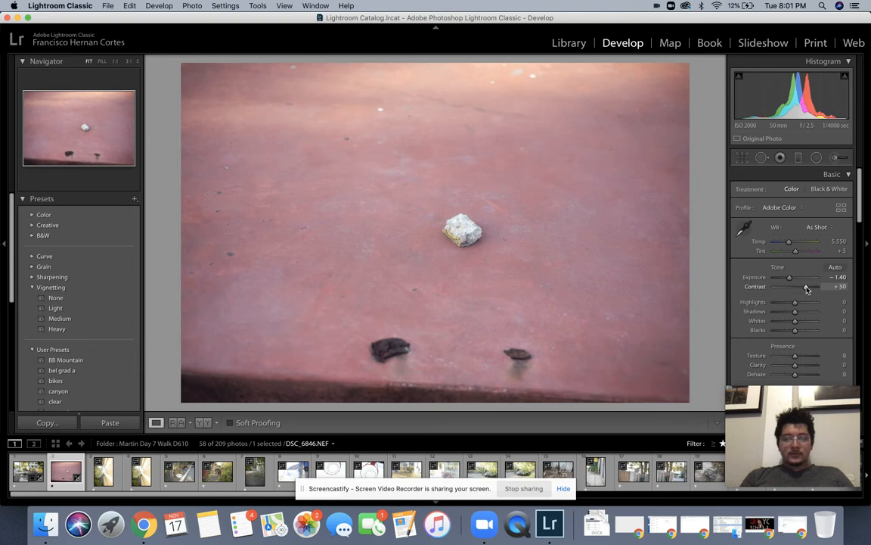
key(super+z)
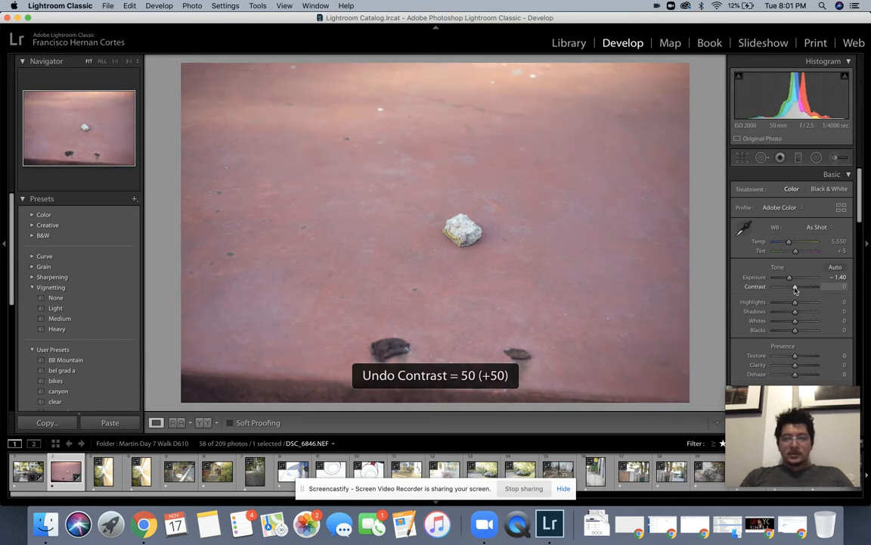
drag(807, 290, 813, 290)
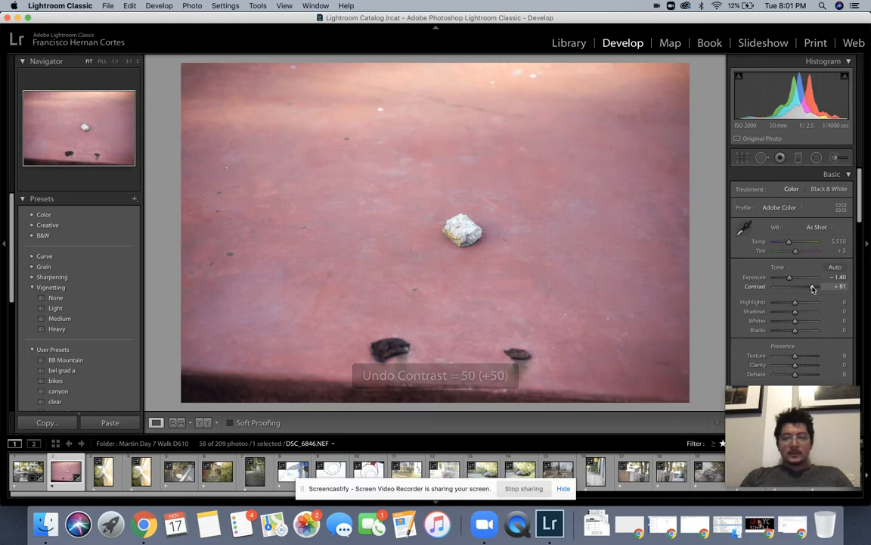
key(super+z)
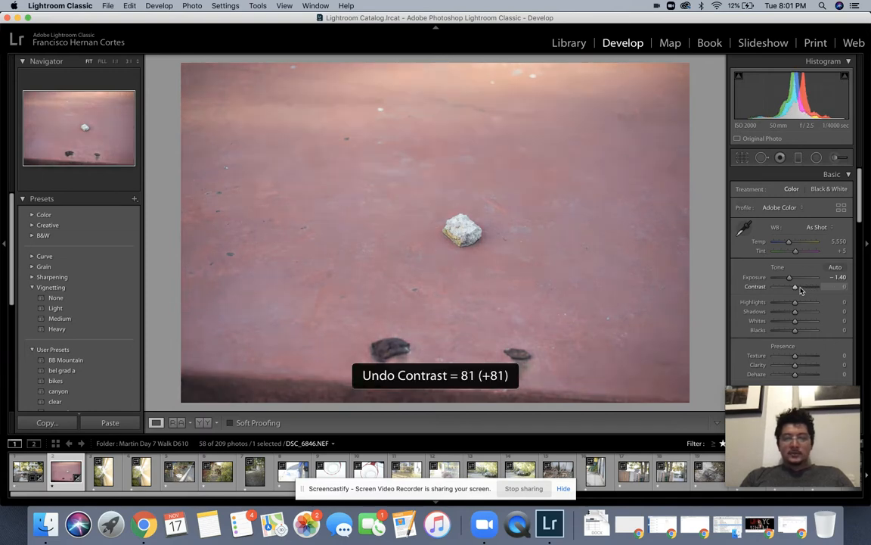
drag(794, 287, 835, 288)
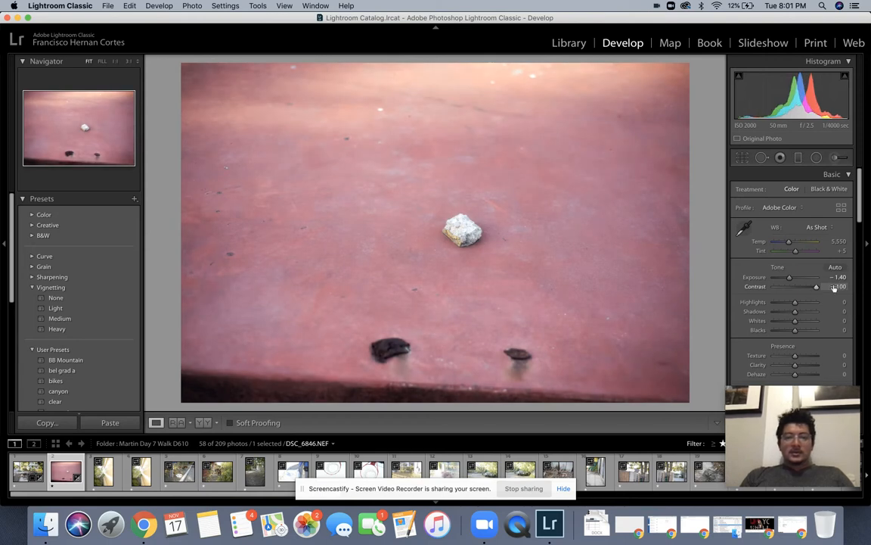
key(super+z)
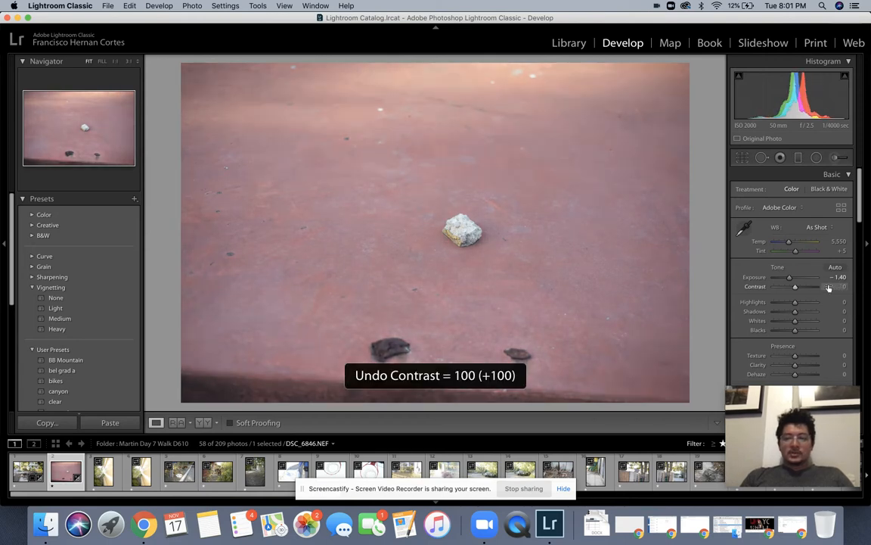
drag(794, 288, 810, 288)
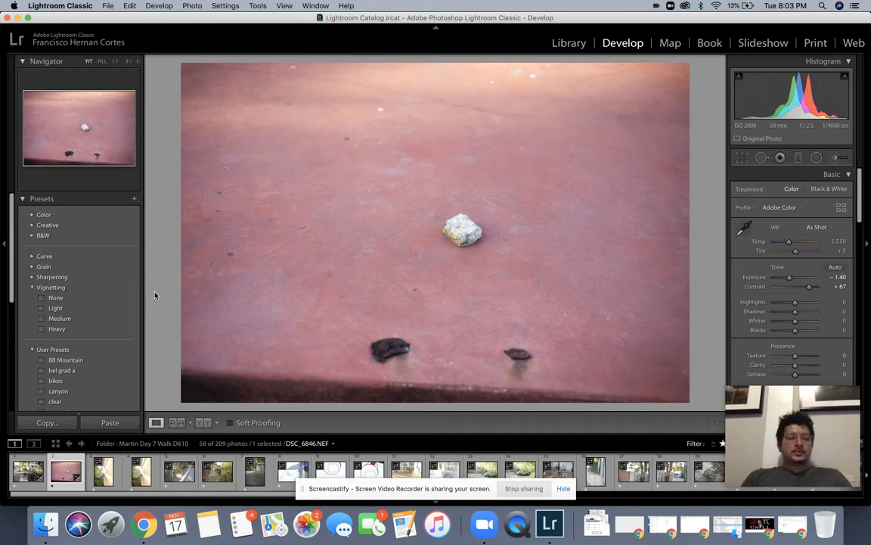
Step: Apply the Medium vignetting preset, then advance to DSC_6864.NEF, the leafy wall photo
click(72, 320)
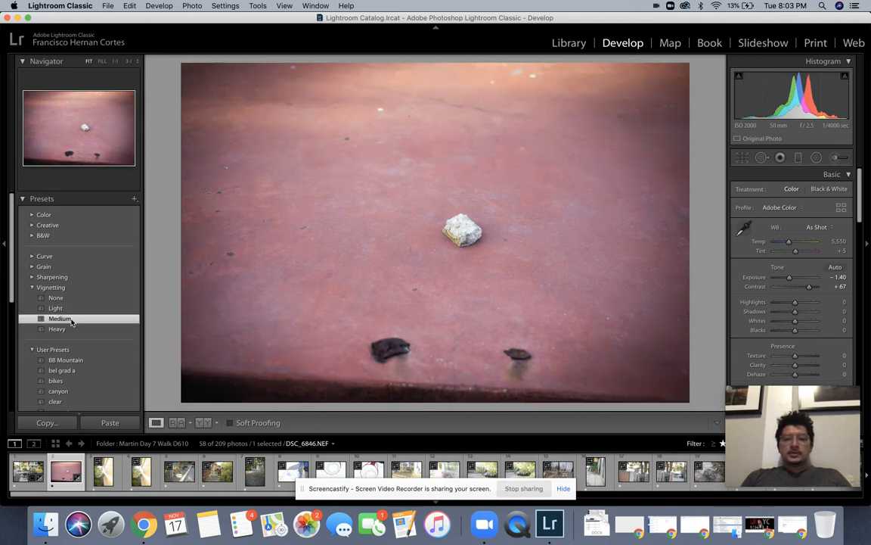
key(Right)
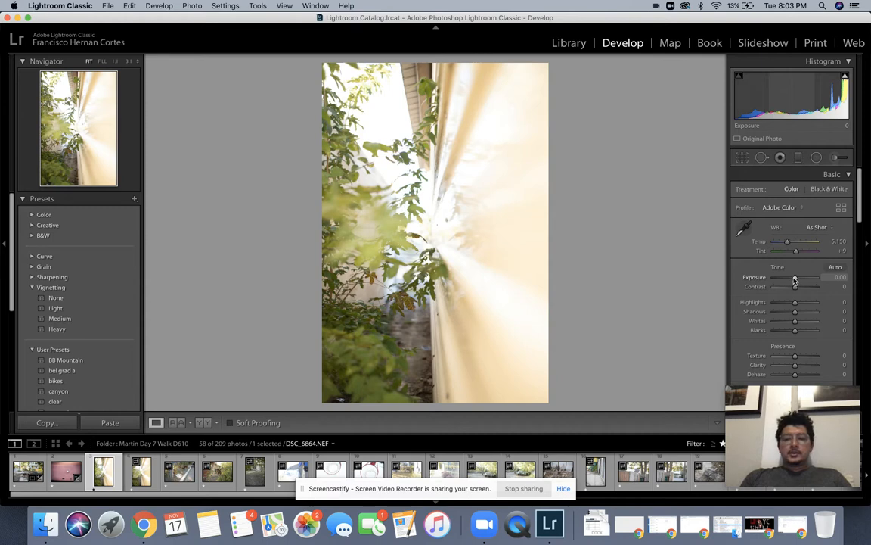
Step: Give DSC_6864.NEF -0.40 exposure and +25 contrast, then advance to DSC_6865.NEF
drag(795, 281, 792, 280)
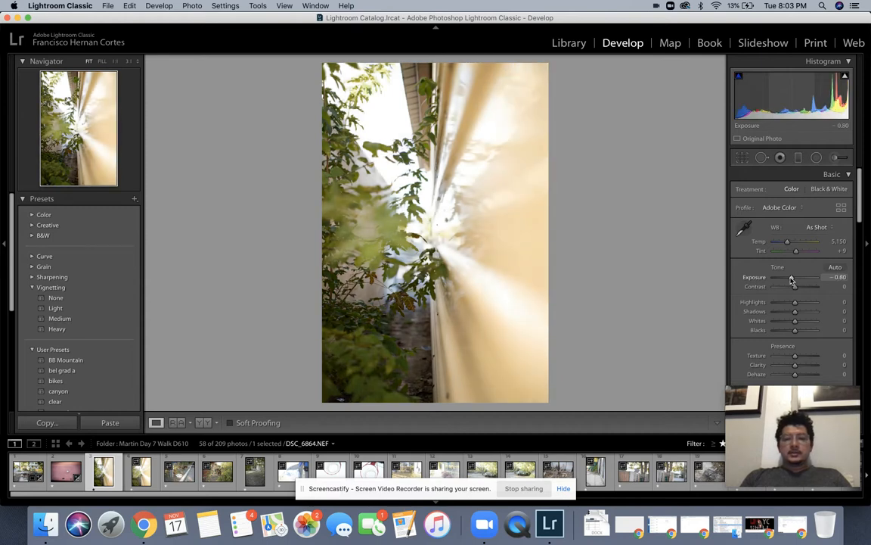
key(super+z)
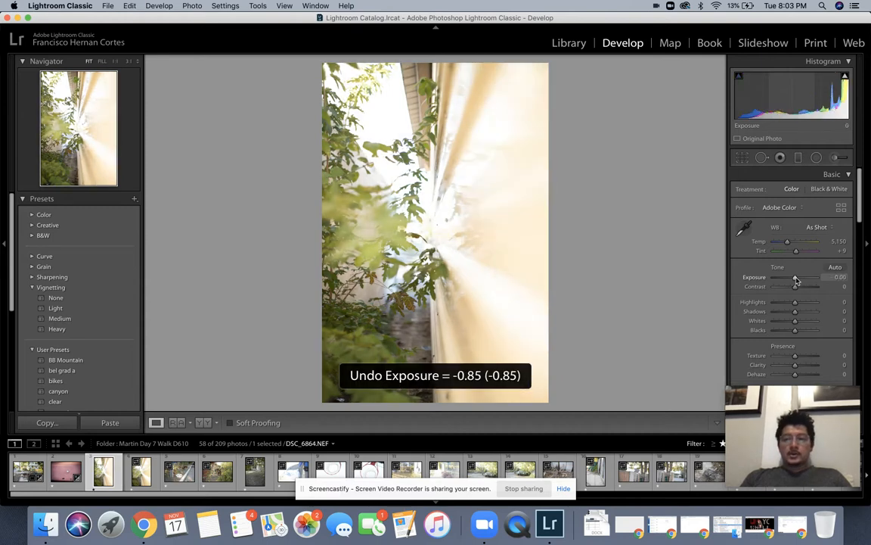
drag(795, 280, 794, 280)
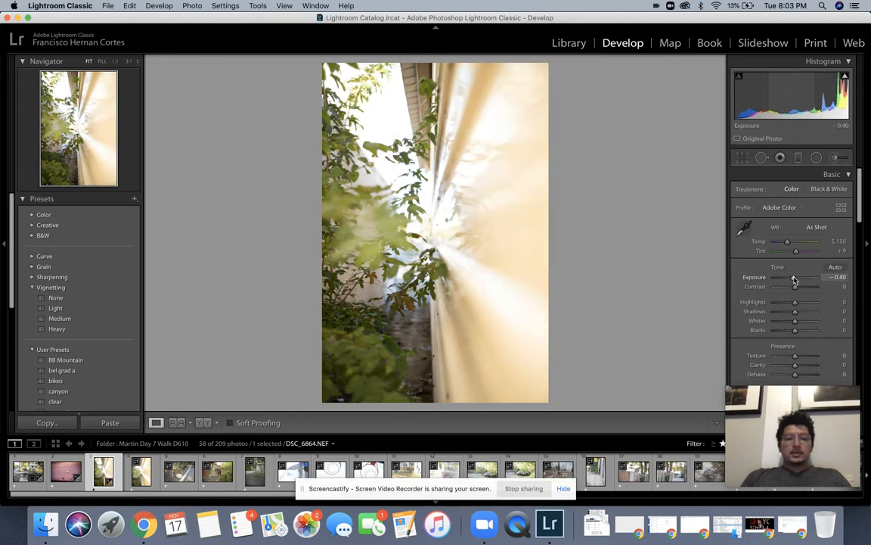
key(super+z)
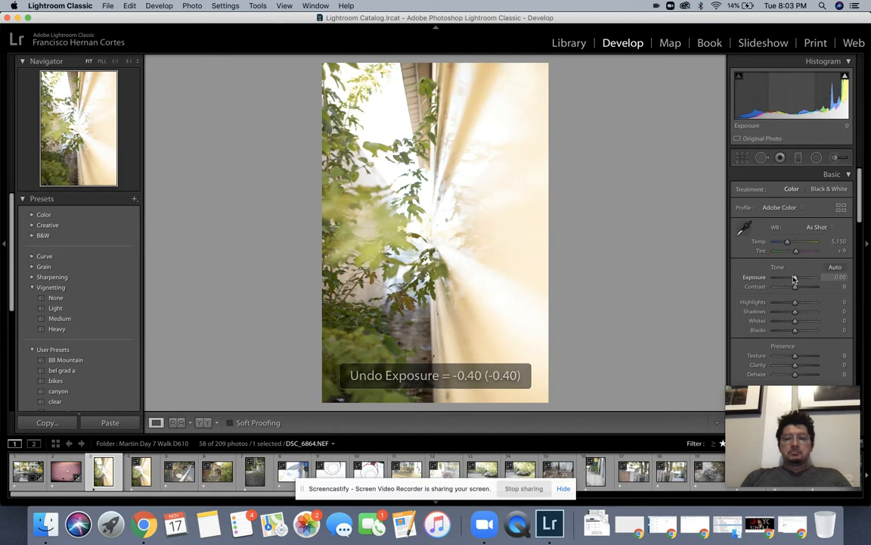
key(super+shift+z)
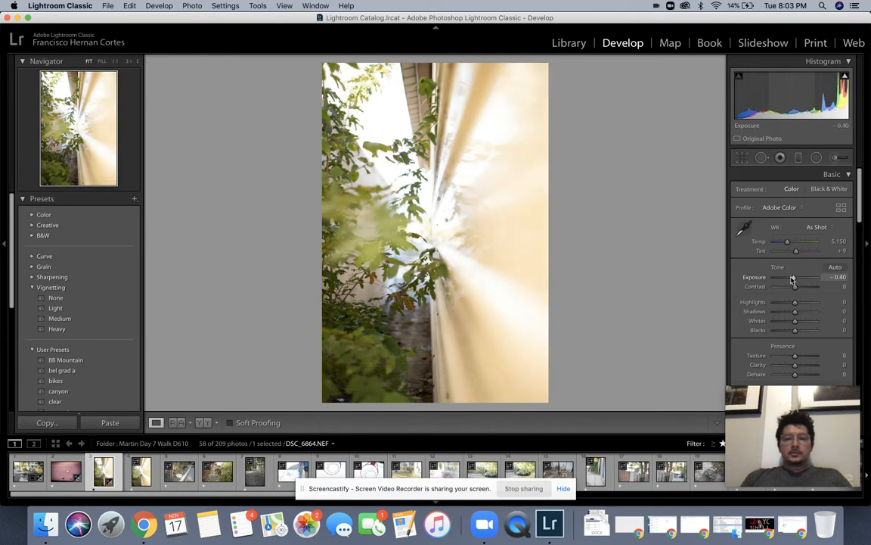
key(Up)
key(Up)
key(Up)
key(Up)
key(Up)
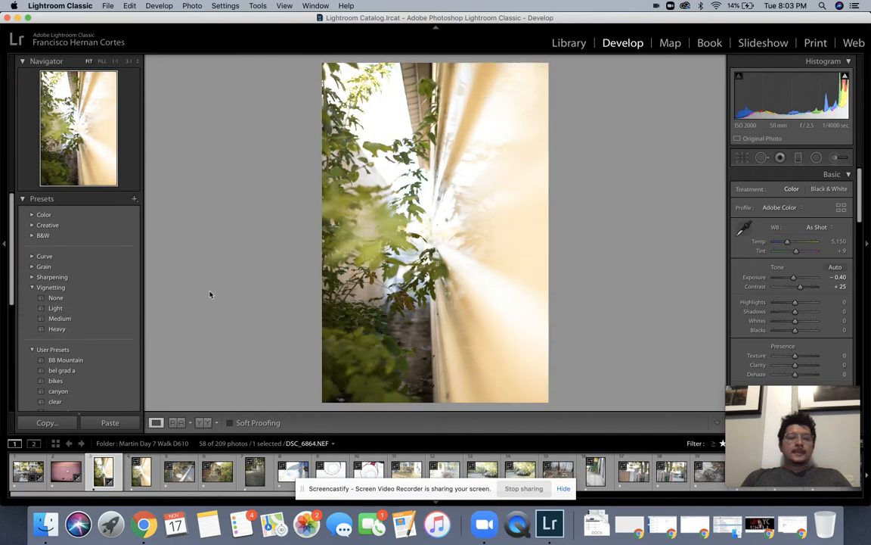
key(Right)
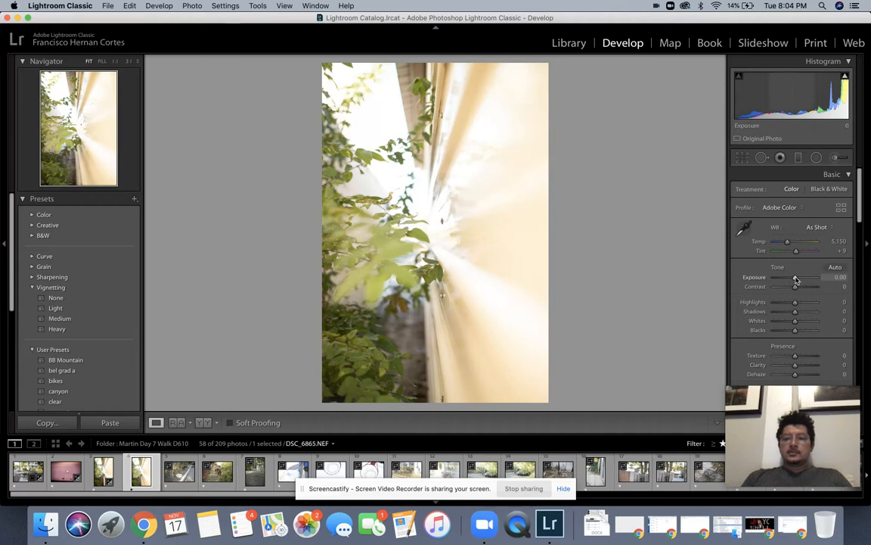
Step: Set the burst photo to -0.40 exposure and +25 contrast, then advance to the next photo
drag(796, 279, 794, 280)
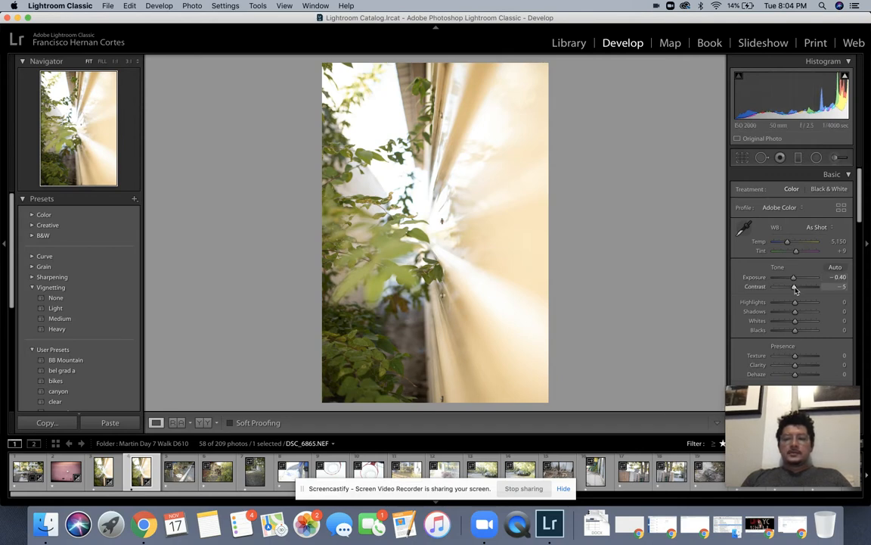
key(Up)
key(Up)
key(Up)
key(Up)
key(Up)
key(Up)
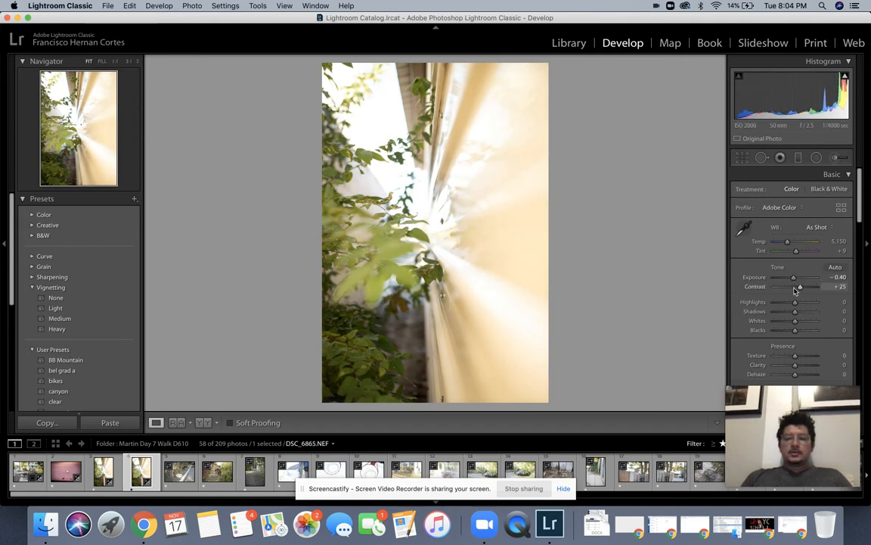
key(Right)
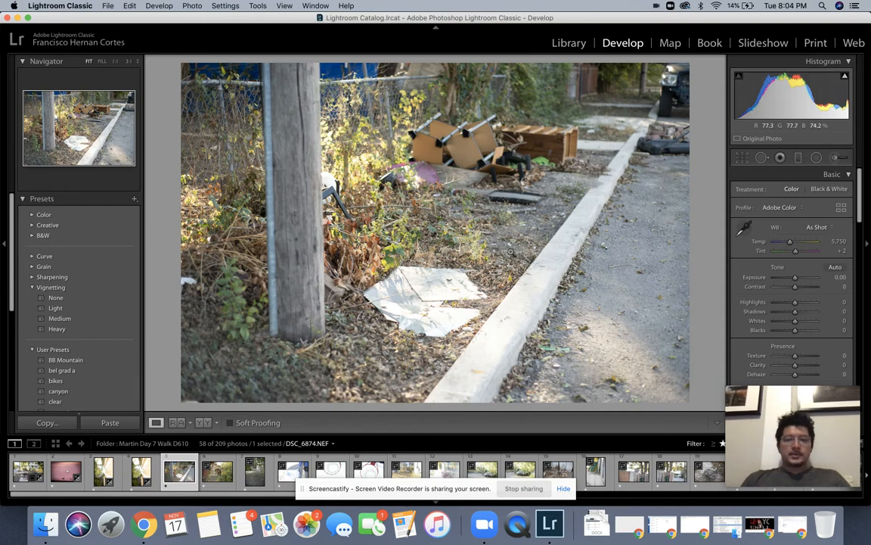
Step: Rotate DSC_6874 by about 0.84° in Crop & Straighten and apply the crop
click(742, 159)
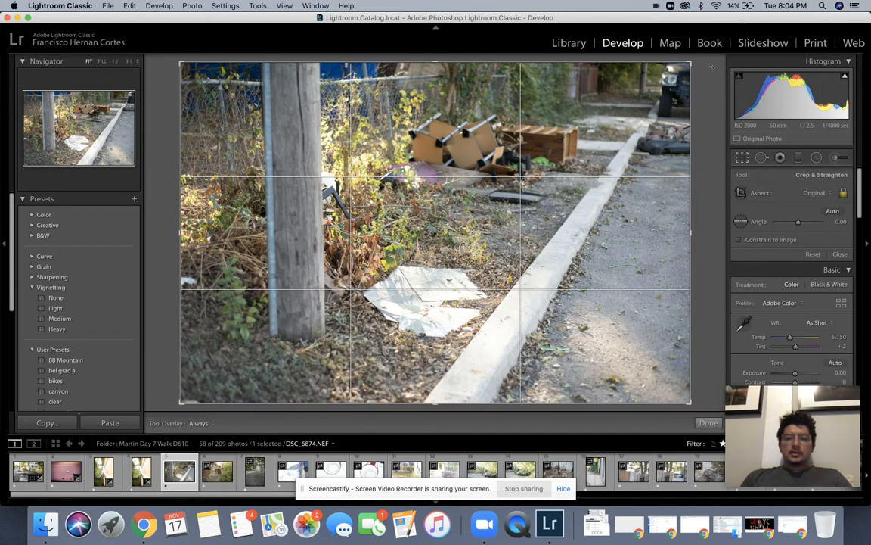
drag(700, 67, 699, 67)
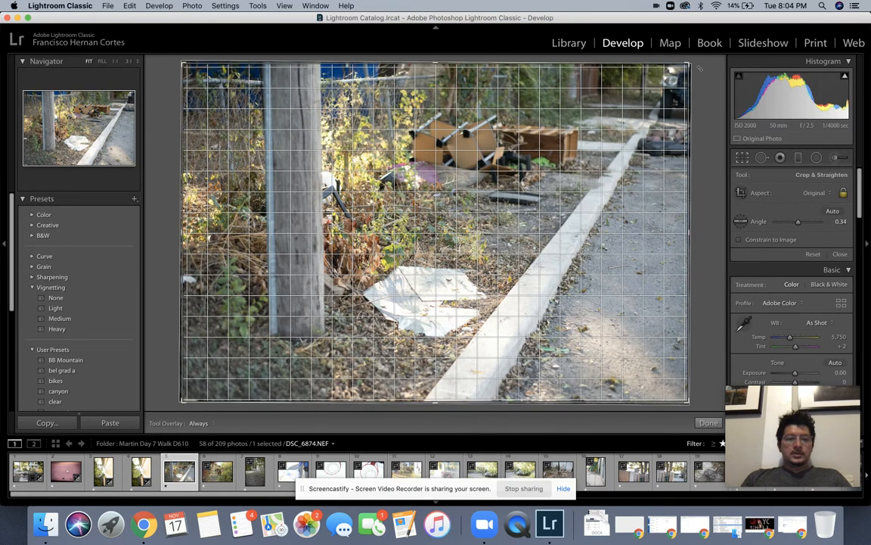
drag(699, 67, 701, 71)
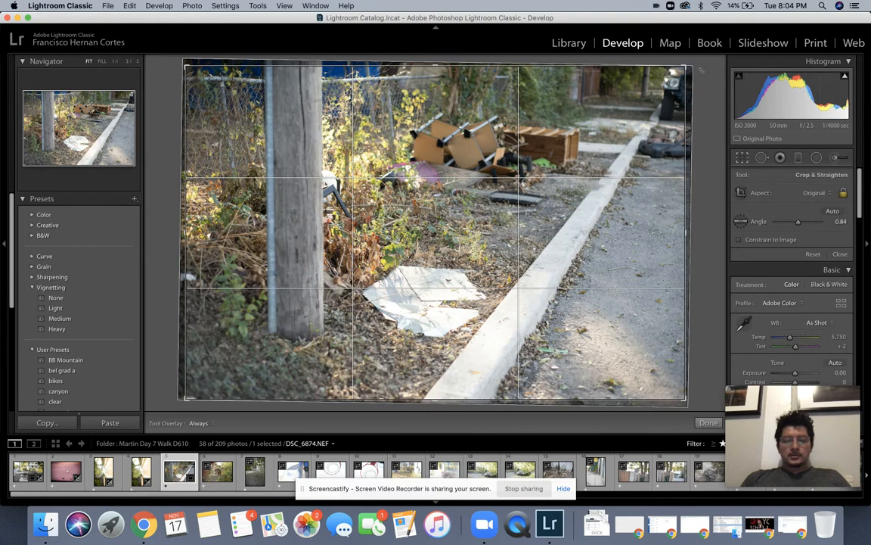
key(Return)
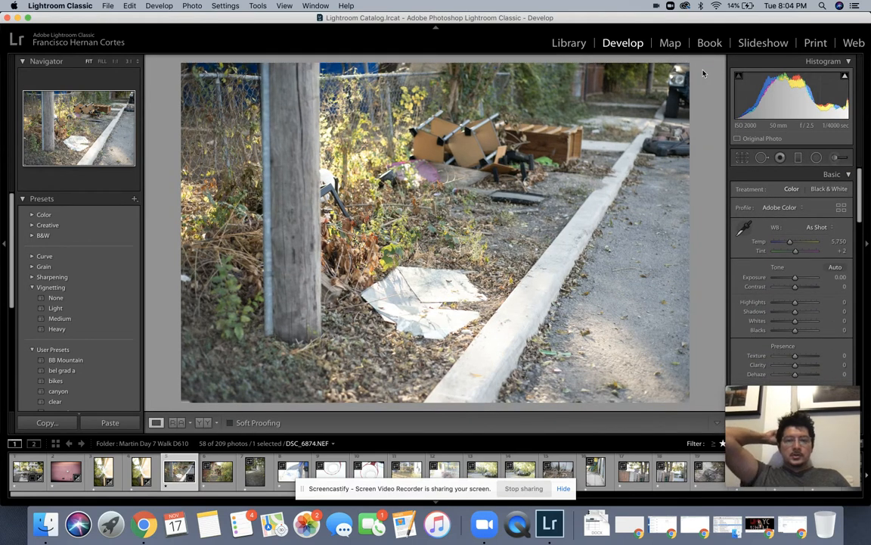
click(744, 156)
Step: Commit a slightly larger rotation, then set exposure -0.35, contrast +10 and highlights -38
drag(703, 151, 704, 153)
key(Return)
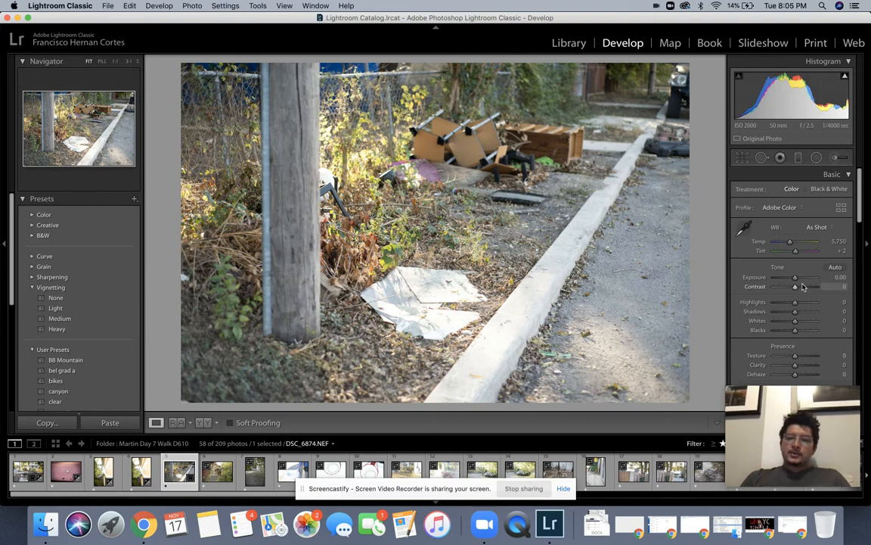
drag(797, 282, 794, 280)
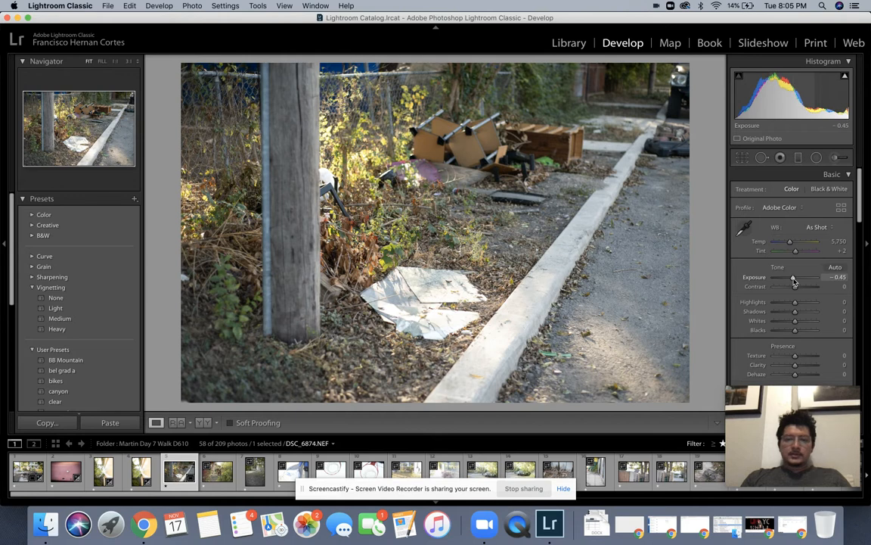
drag(794, 282, 801, 288)
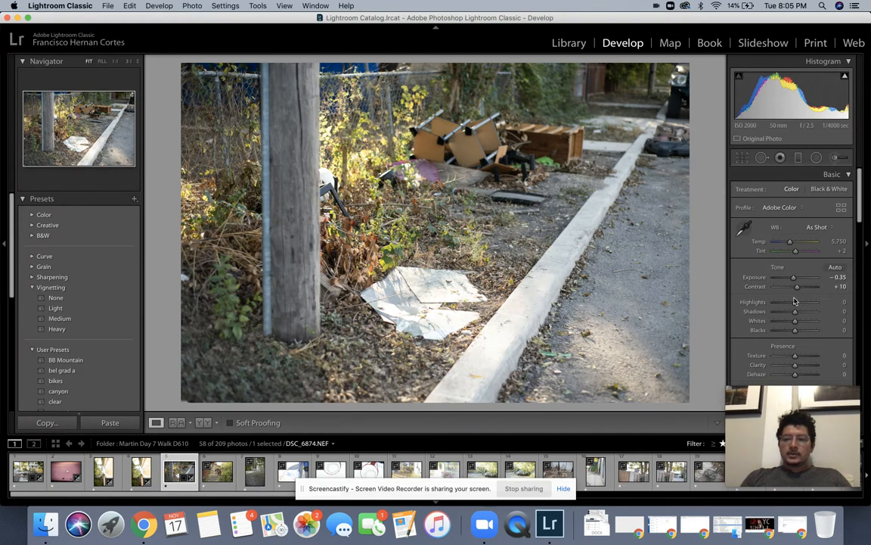
drag(795, 302, 788, 304)
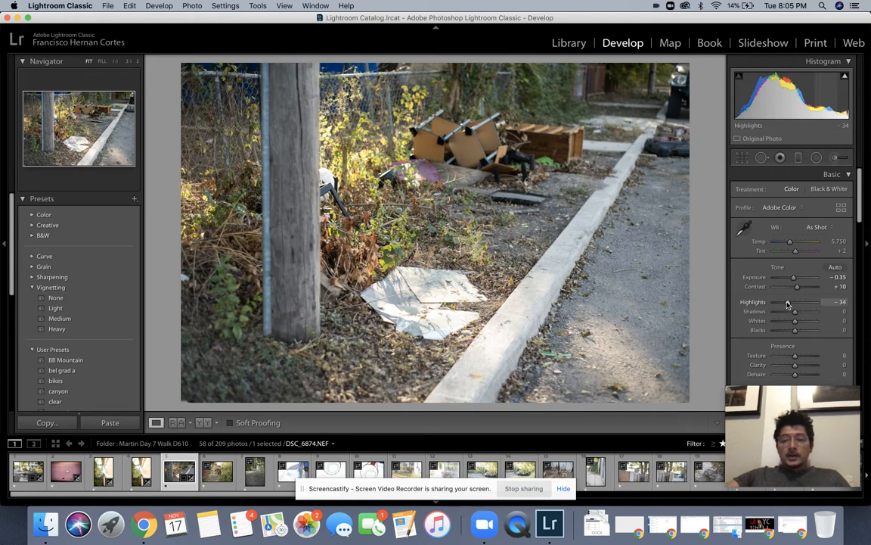
key(cmd+z)
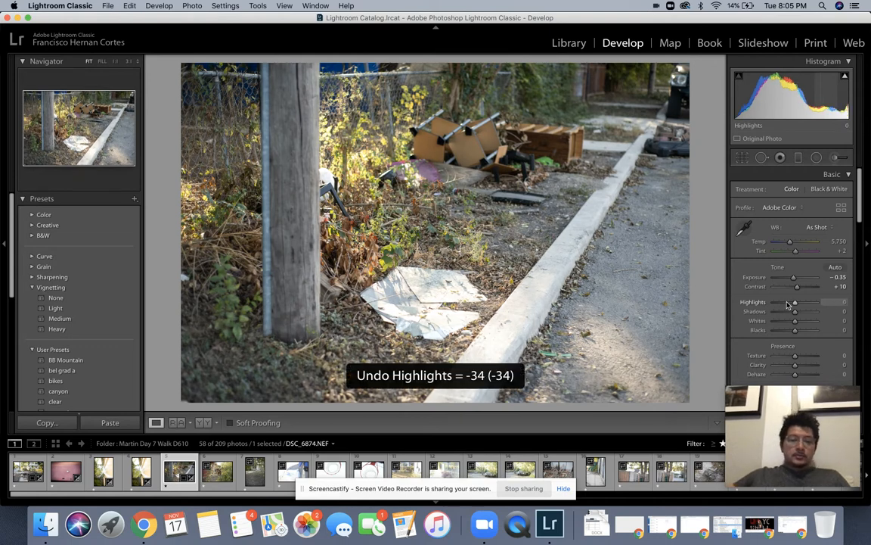
click(788, 302)
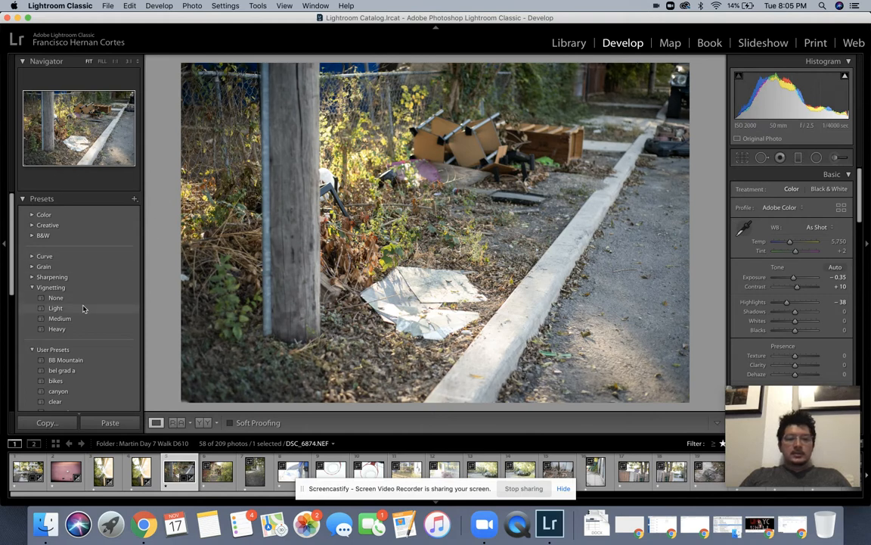
Step: Add the Light vignette preset, re-straighten to about 1.14°, and advance to DSC_6878
click(83, 308)
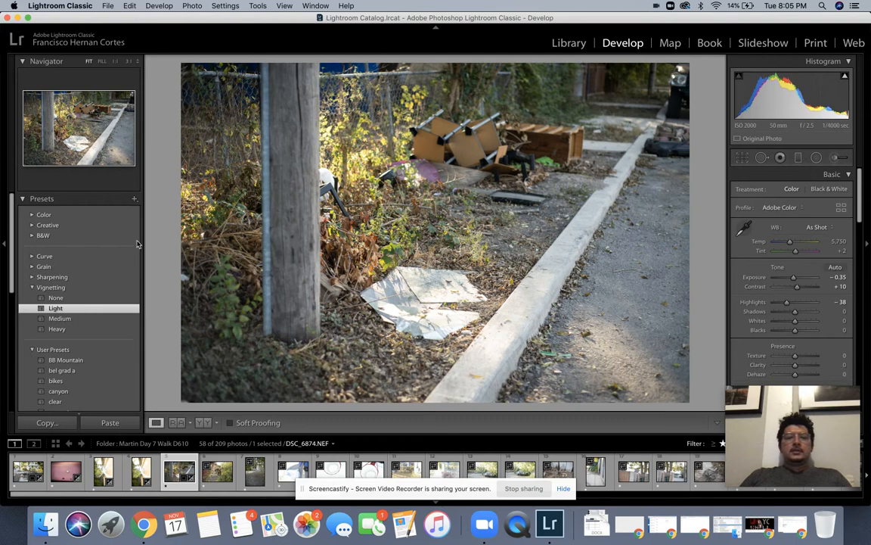
click(742, 157)
drag(701, 89, 706, 117)
key(Return)
key(Right)
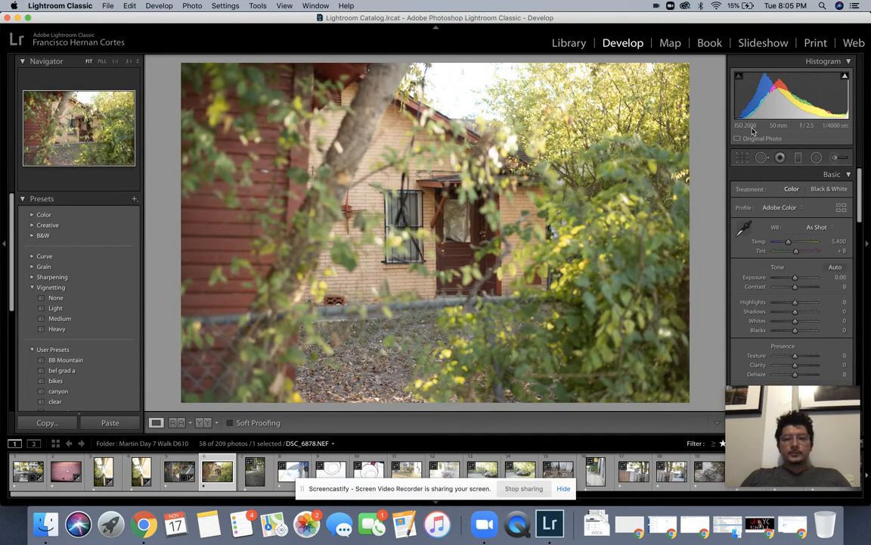
Step: Leave the house photo's crop unchanged and set contrast +20 and exposure -0.40
click(742, 158)
drag(712, 159, 713, 160)
click(742, 157)
drag(795, 287, 799, 287)
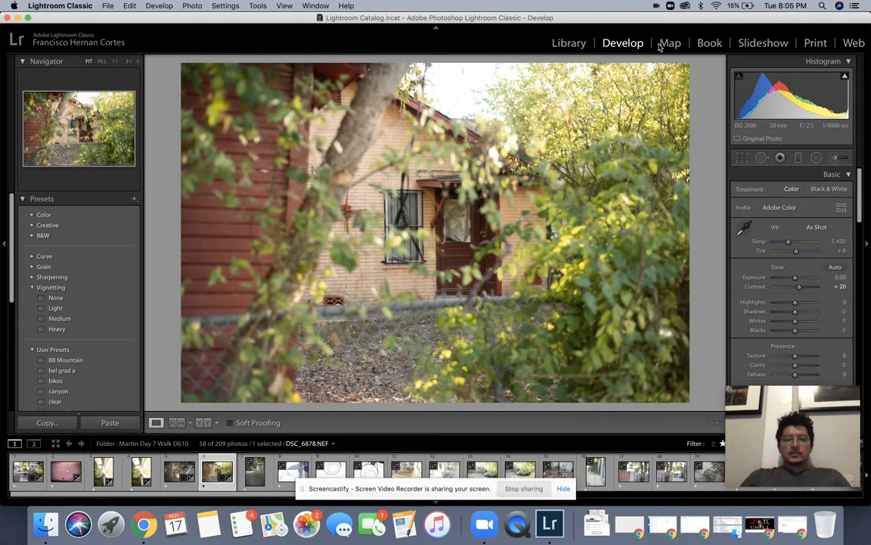
drag(795, 278, 794, 279)
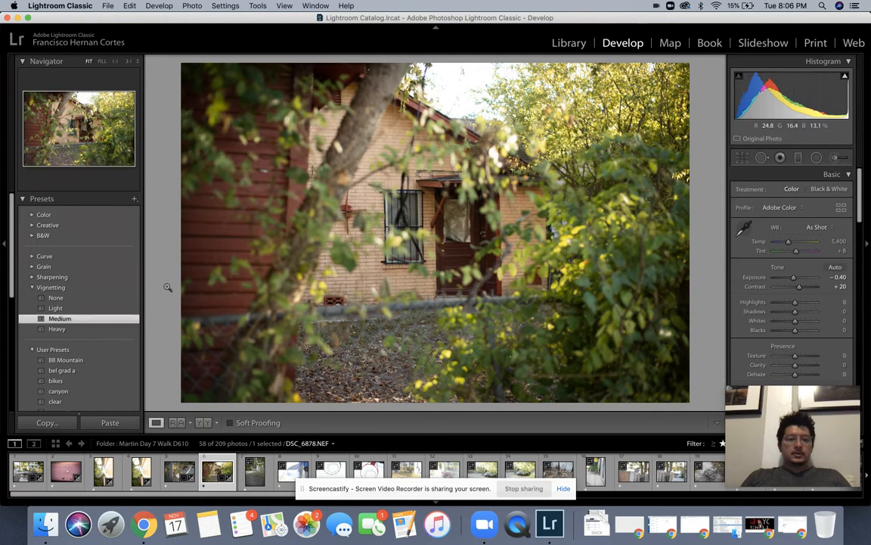
Step: Replace the Medium vignette with the Light vignette preset and advance to the next photo
key(super+z)
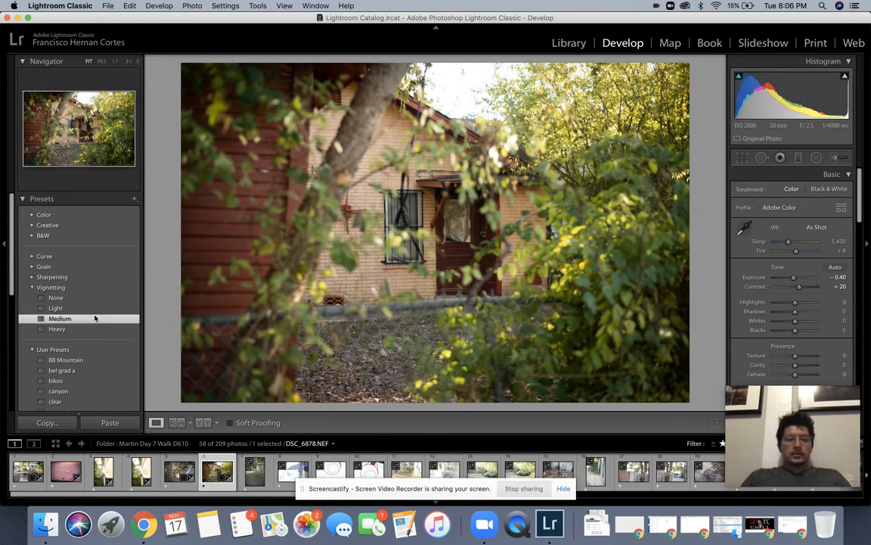
key(super+z)
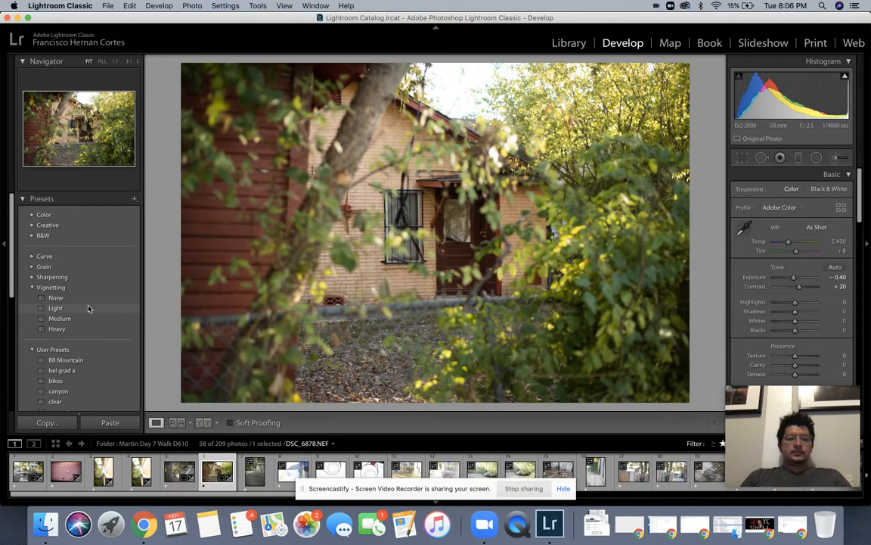
click(89, 308)
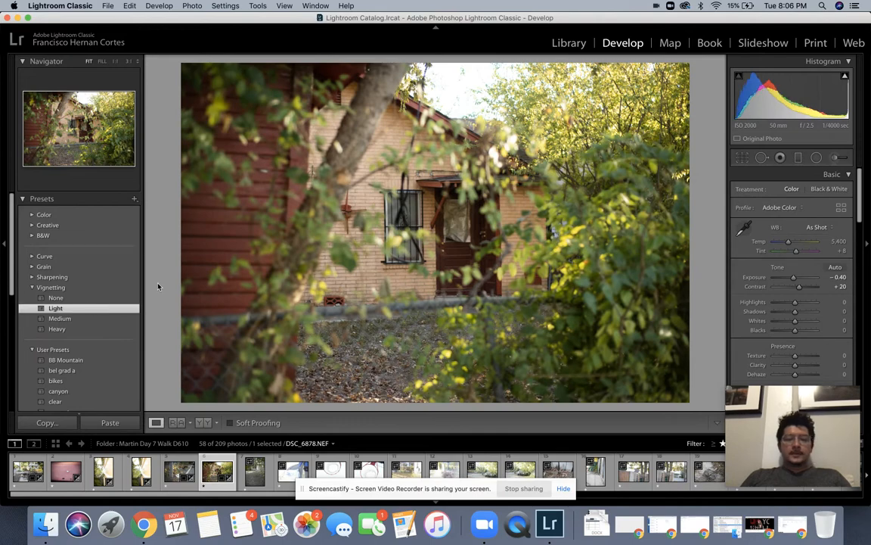
key(Right)
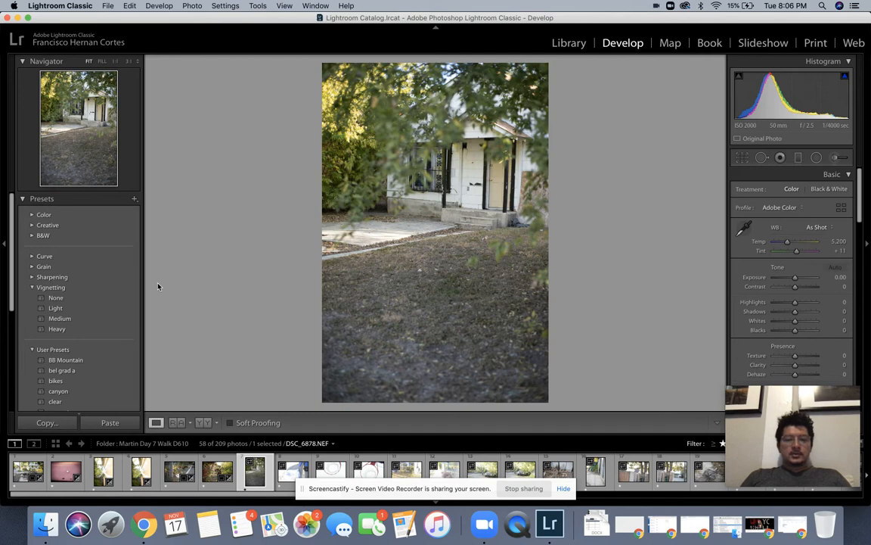
Step: Advance to the white bag photo DSC_6884 and drop its exposure to -1.80
key(Right)
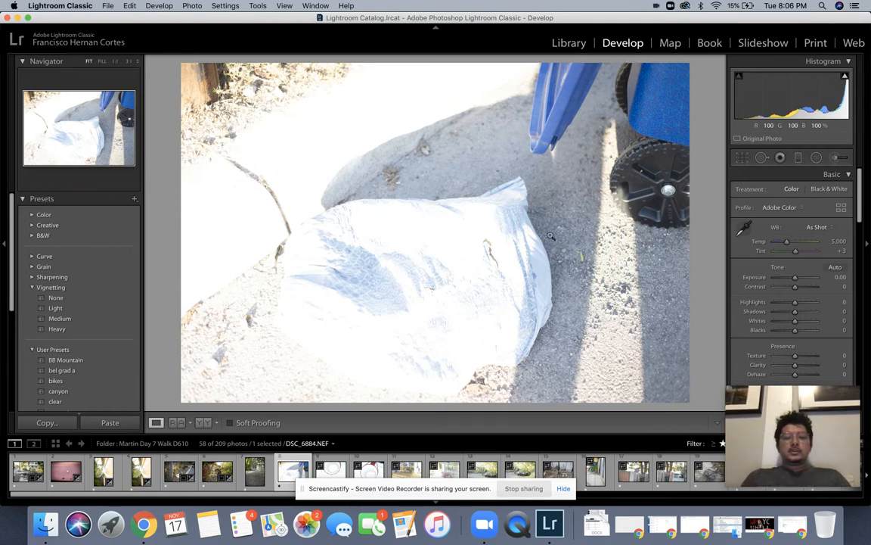
drag(797, 280, 790, 279)
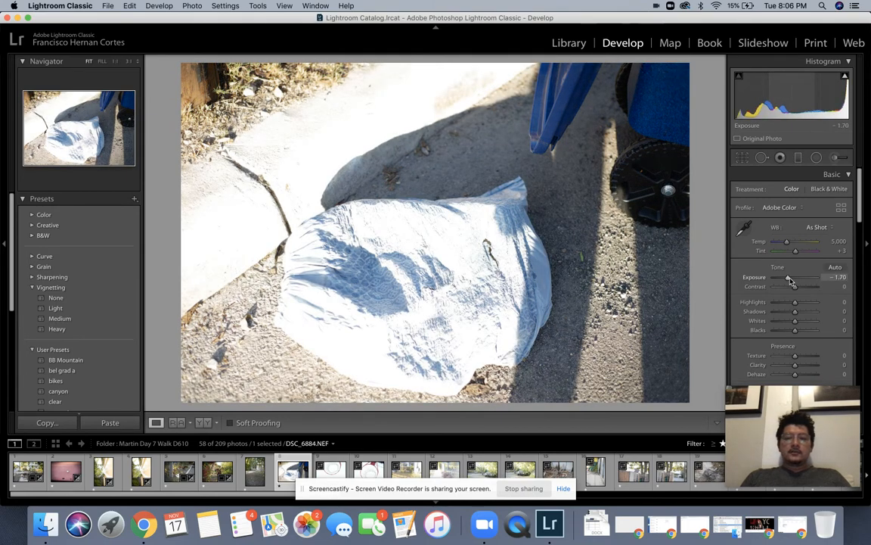
drag(791, 280, 790, 280)
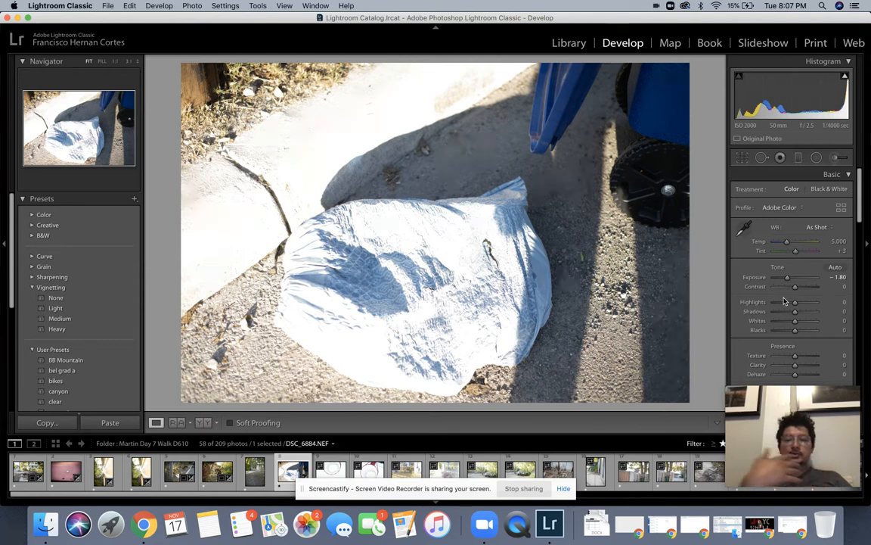
Step: Set highlights -83, whites -100 and contrast +25, then open the basketball hoop shot
drag(796, 304, 776, 306)
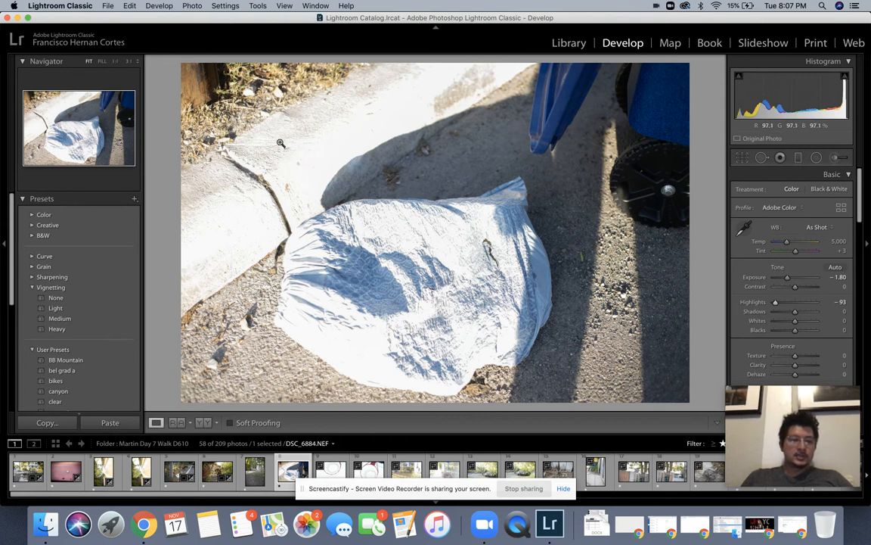
key(super+z)
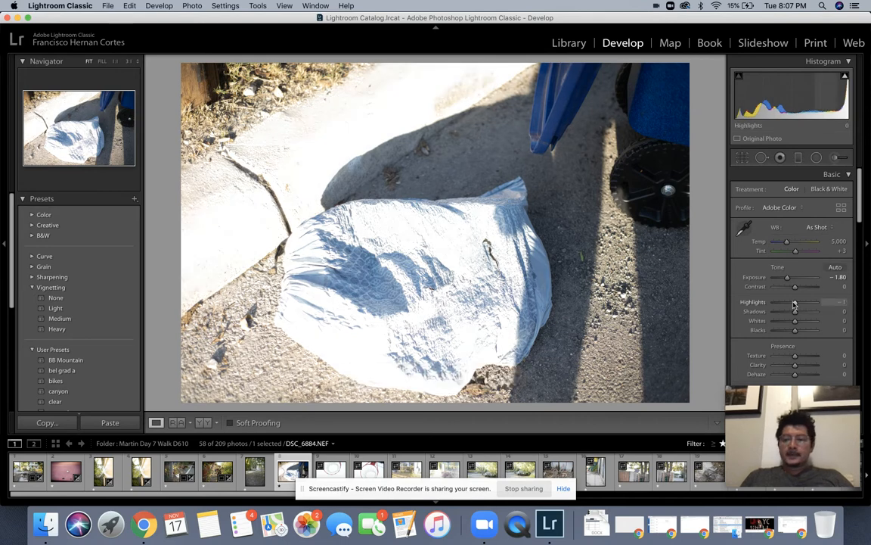
drag(795, 302, 778, 303)
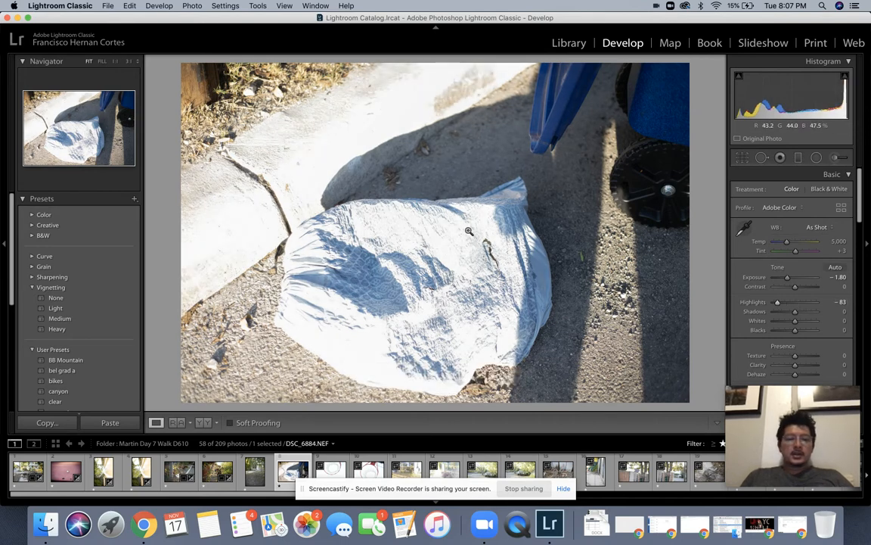
drag(795, 324, 769, 324)
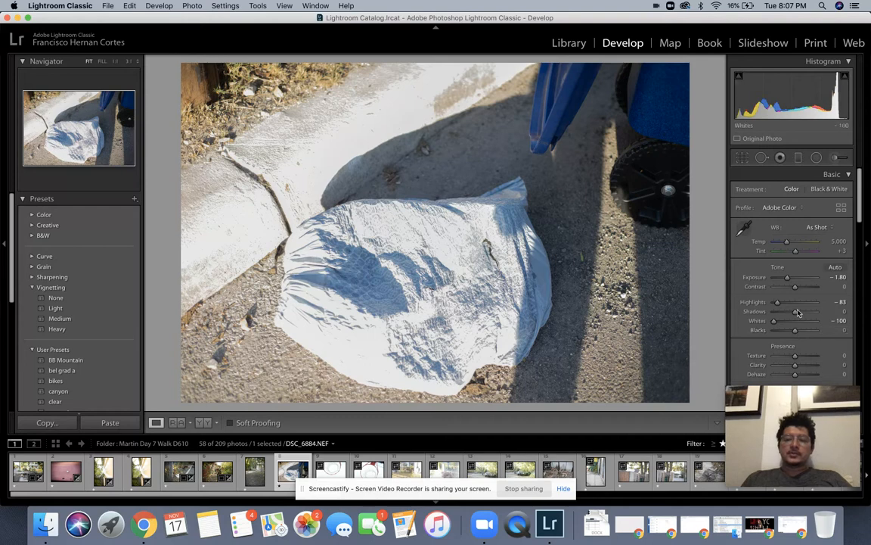
drag(794, 289, 798, 289)
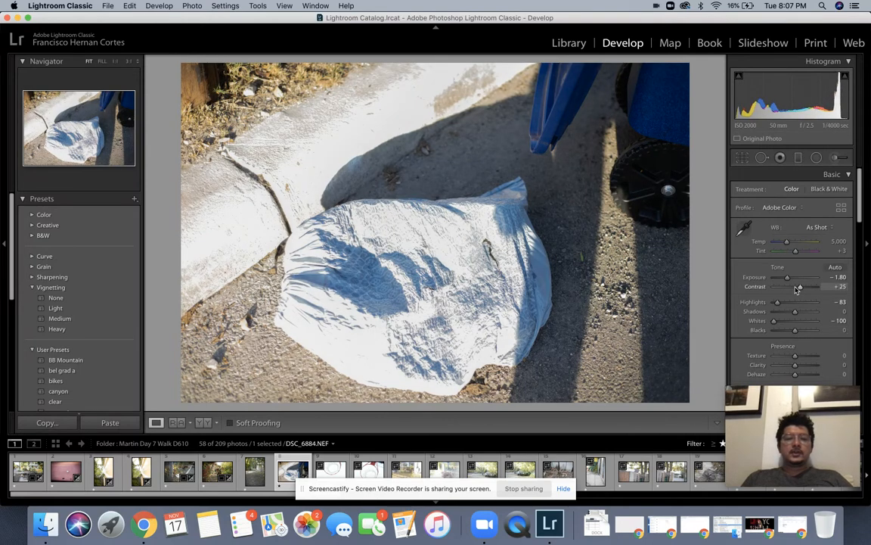
key(Right)
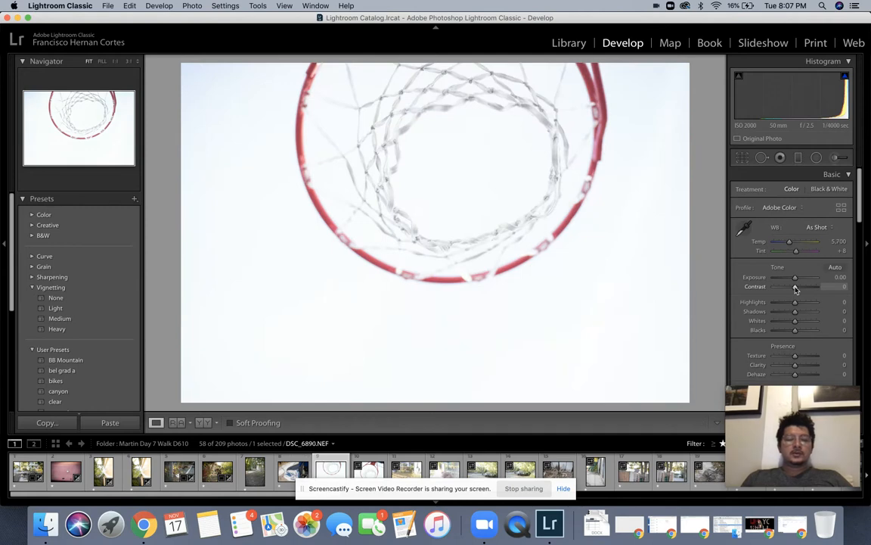
Step: After comparing neighbouring hoop shots, give DSC_6890 -1.45 exposure and +25 contrast, then advance
key(Left)
key(Right)
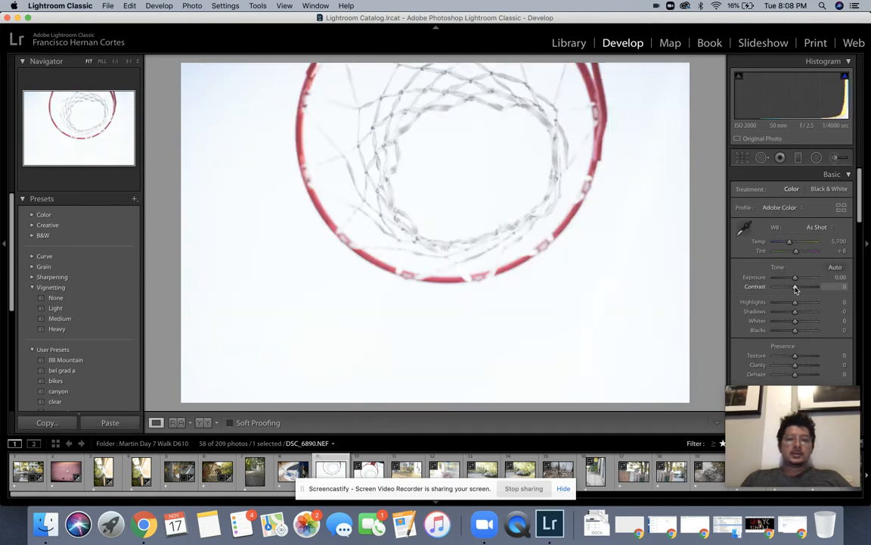
key(Left)
key(Right)
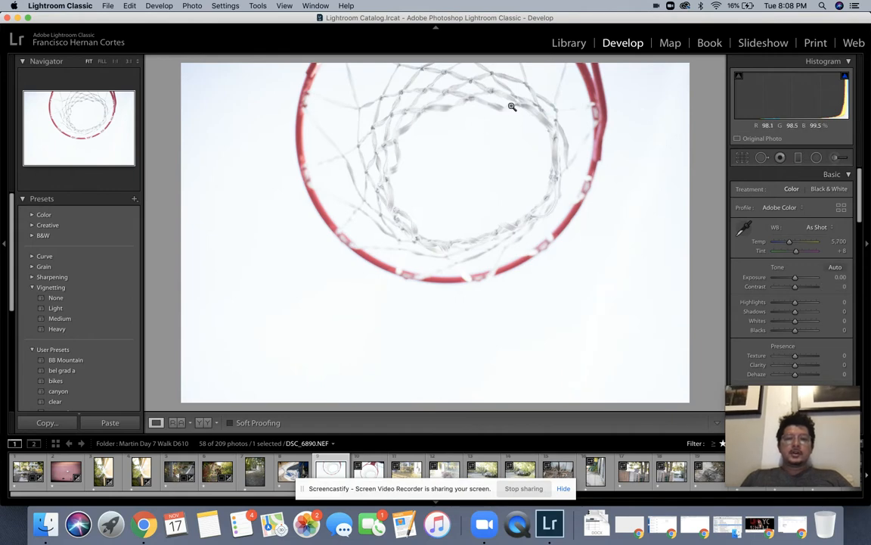
drag(795, 279, 781, 280)
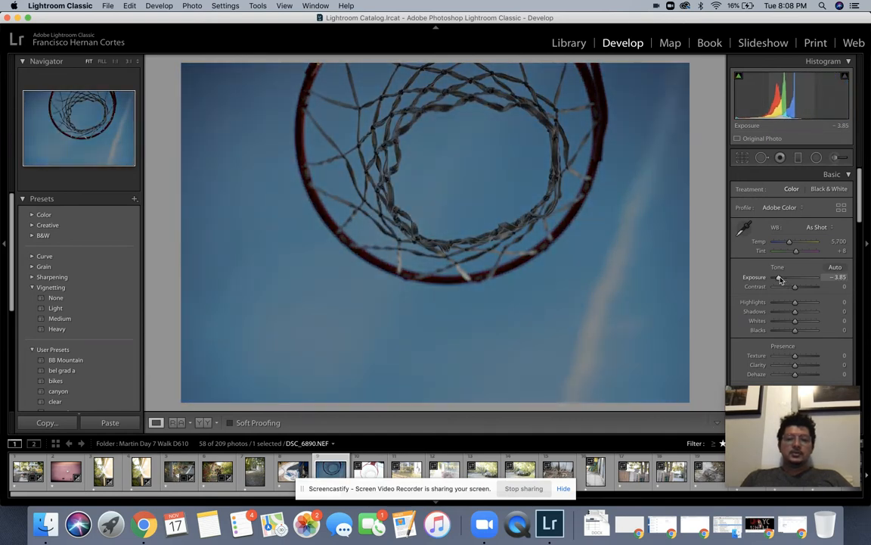
drag(780, 279, 790, 280)
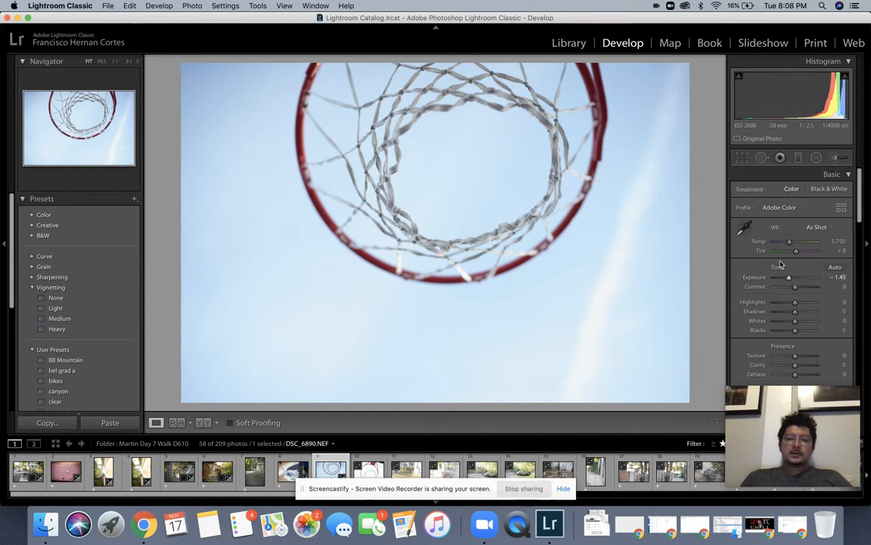
key(Up)
key(Up)
key(Up)
key(Up)
key(Up)
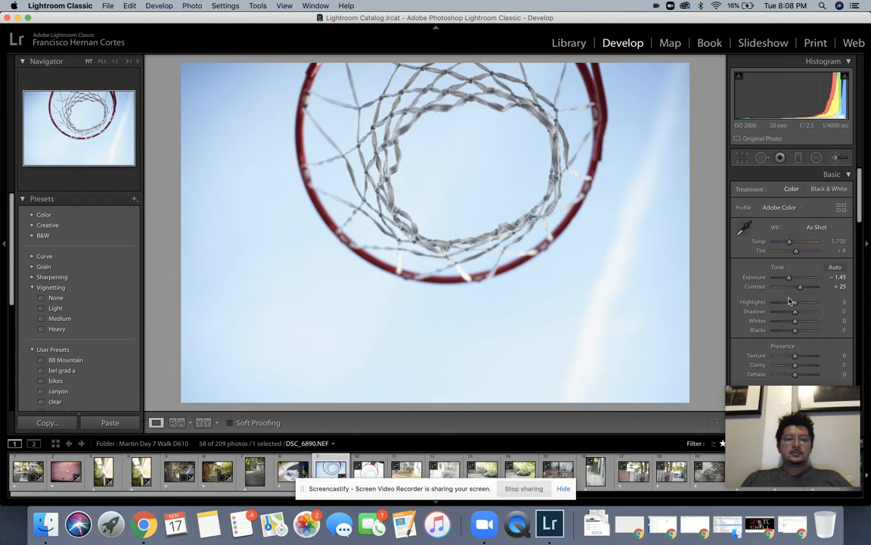
key(Right)
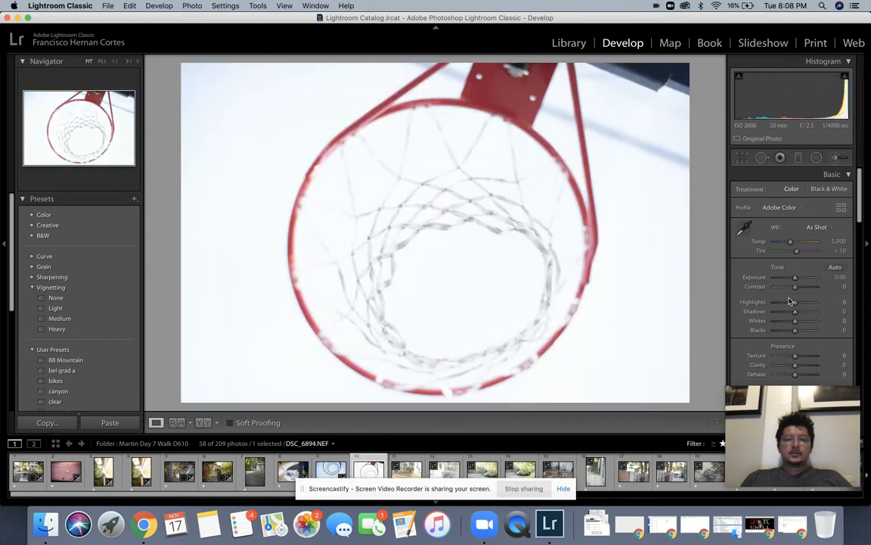
Step: Give DSC_6894 -1.55 exposure, +20 contrast and +40 shadows, then advance to DSC_6897
drag(793, 278, 804, 312)
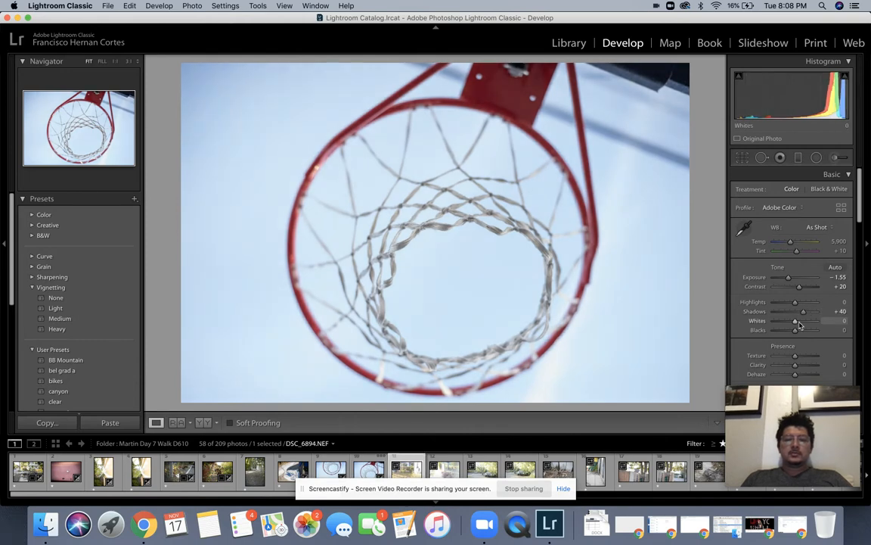
key(Right)
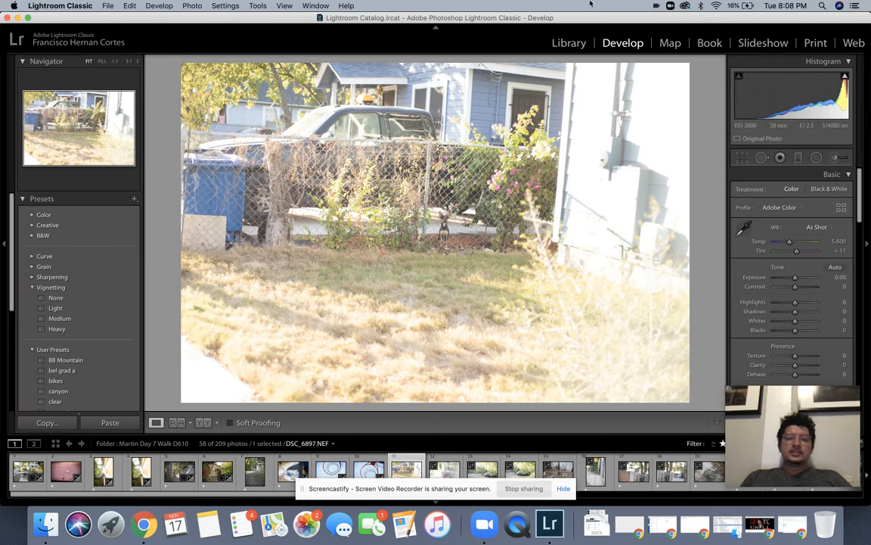
Step: Rotate the fenced yard photo DSC_6897 to about -4.81° and apply the crop
click(743, 157)
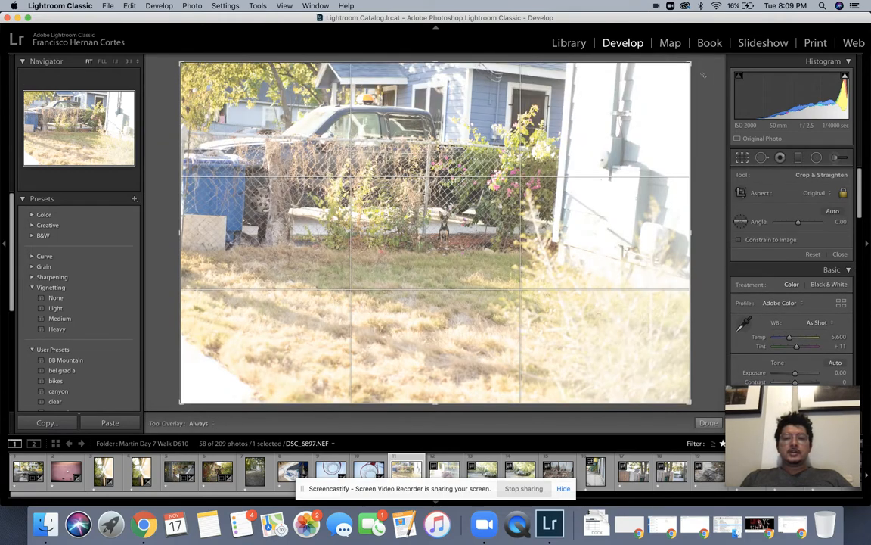
drag(702, 74, 680, 61)
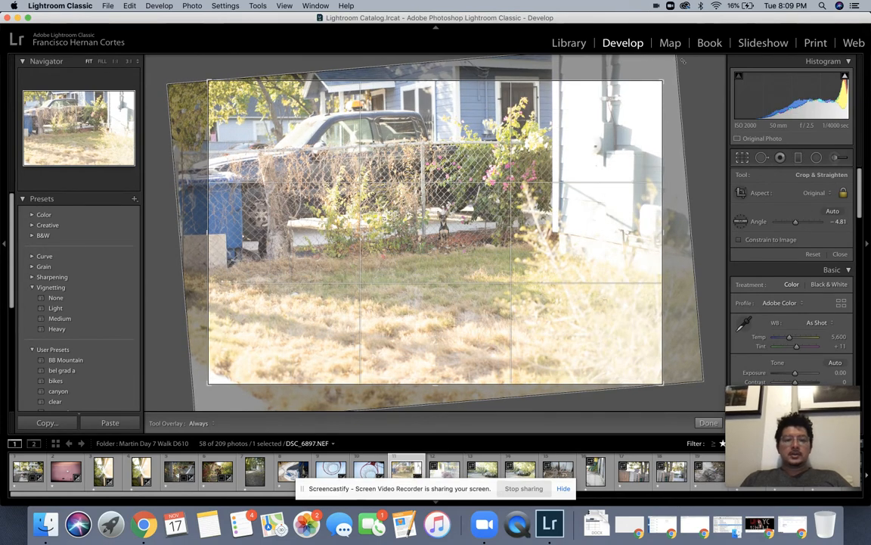
key(Return)
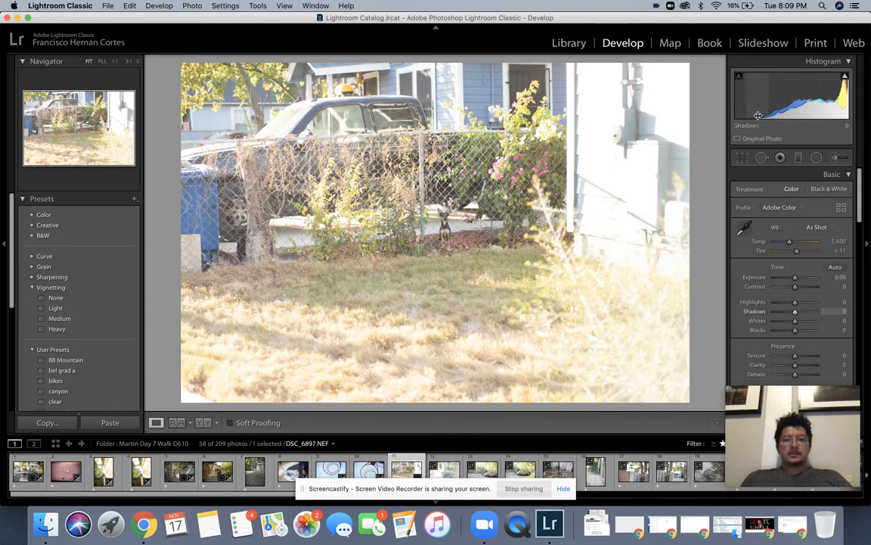
Step: Reapply the crop, then set exposure -0.90, shadows +20, contrast +30, highlights -25, whites -14
key(r)
key(Return)
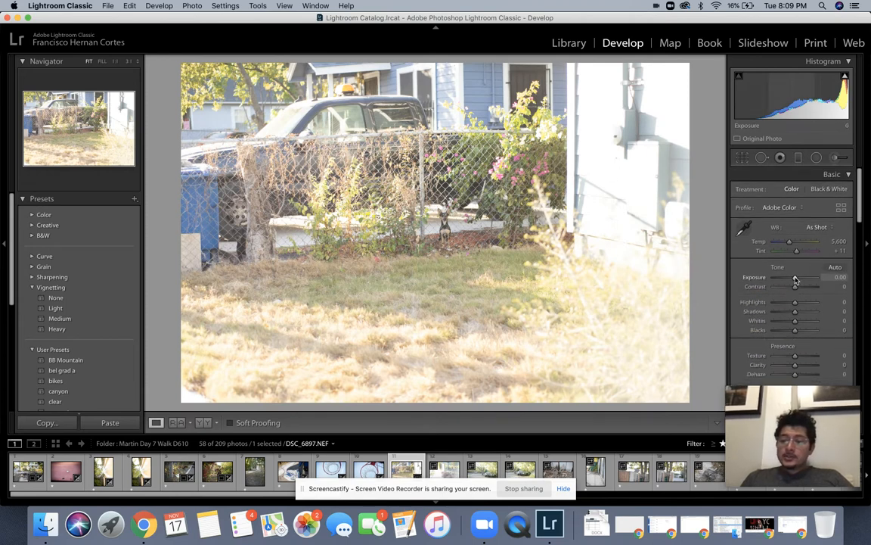
drag(795, 280, 795, 280)
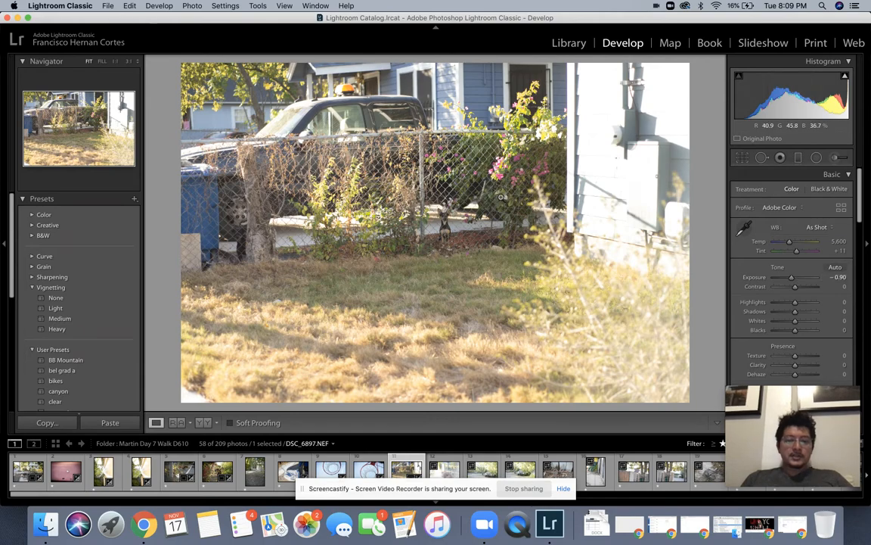
click(440, 218)
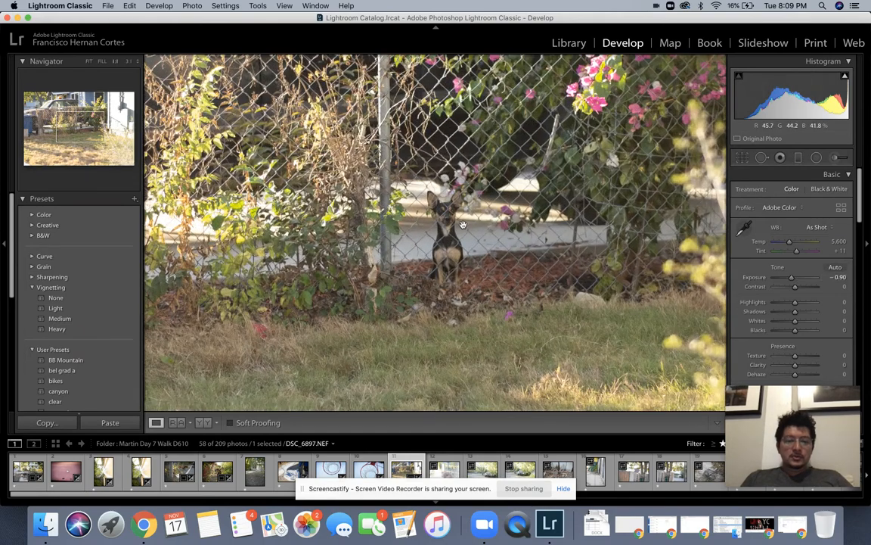
click(463, 225)
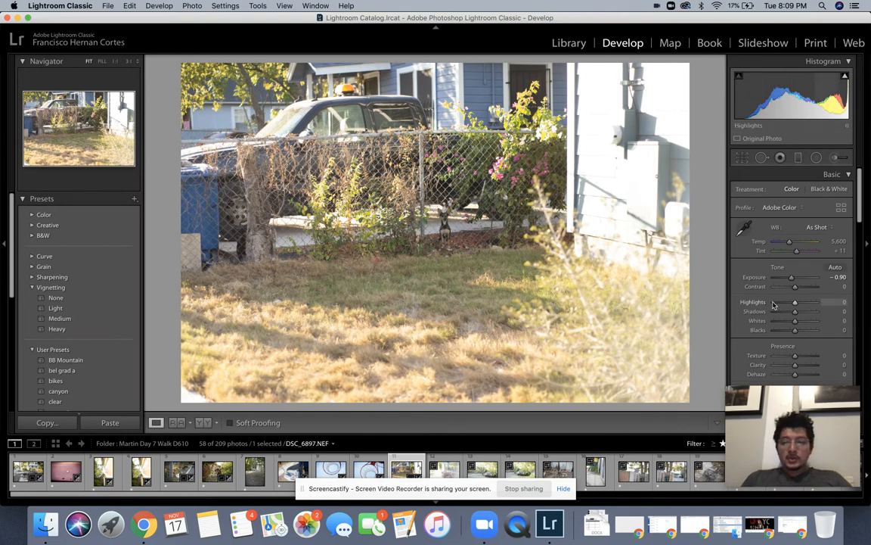
drag(797, 313, 801, 314)
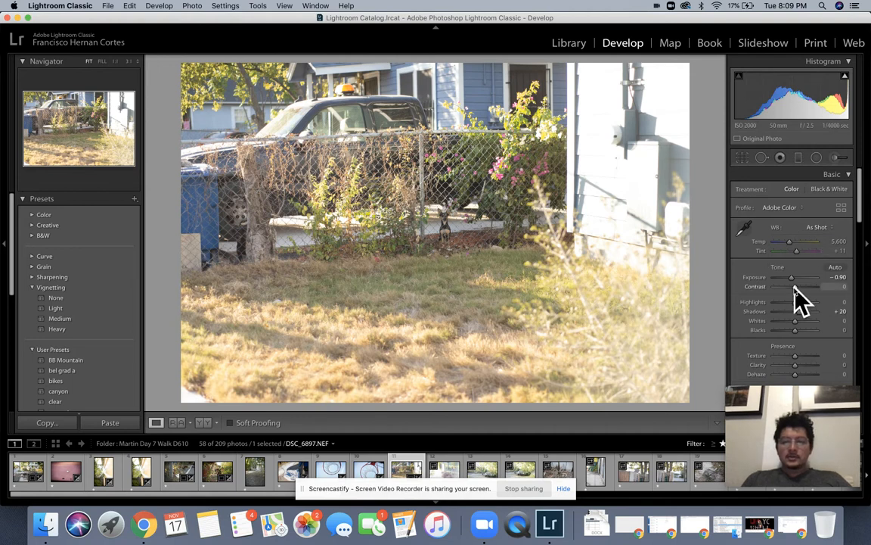
key(Up)
key(Up)
key(Up)
key(Up)
key(Up)
key(Up)
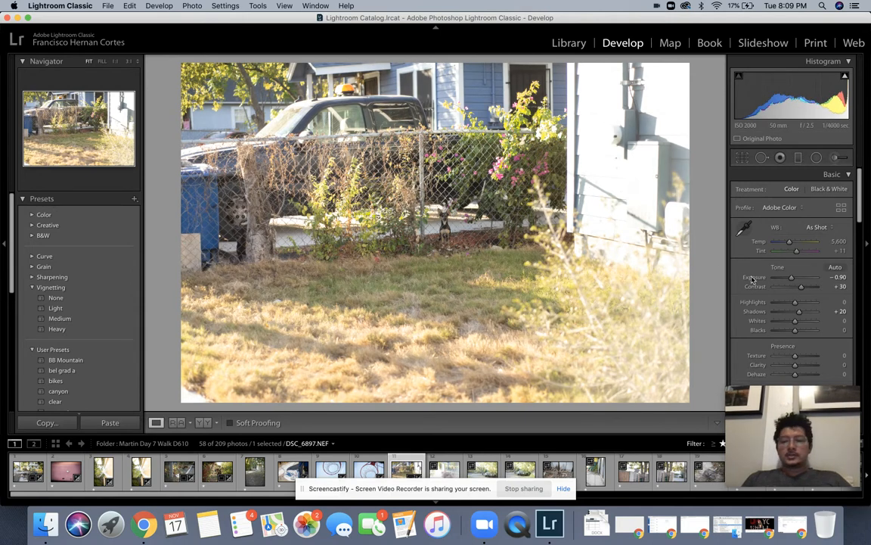
drag(795, 302, 793, 324)
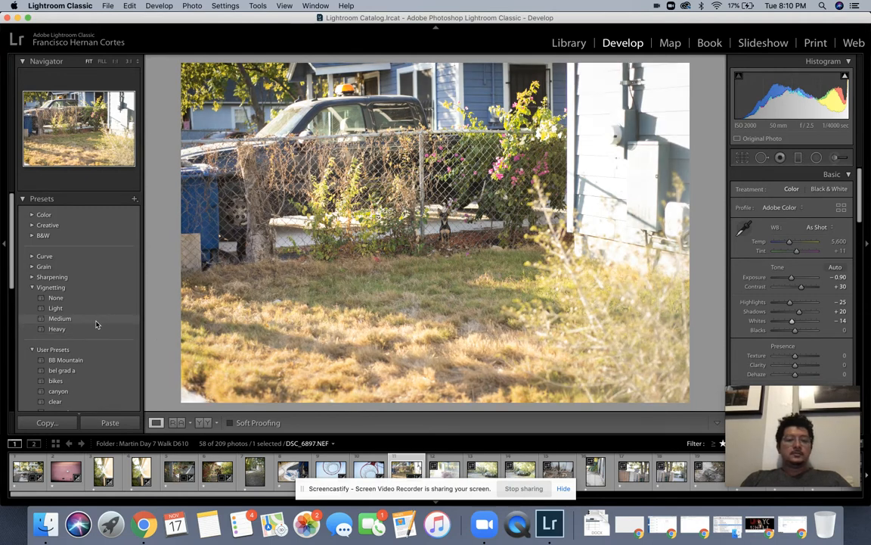
Step: Apply the Medium vignette to DSC_6897, check it zoomed on the dog, and reopen Crop & Straighten
click(96, 324)
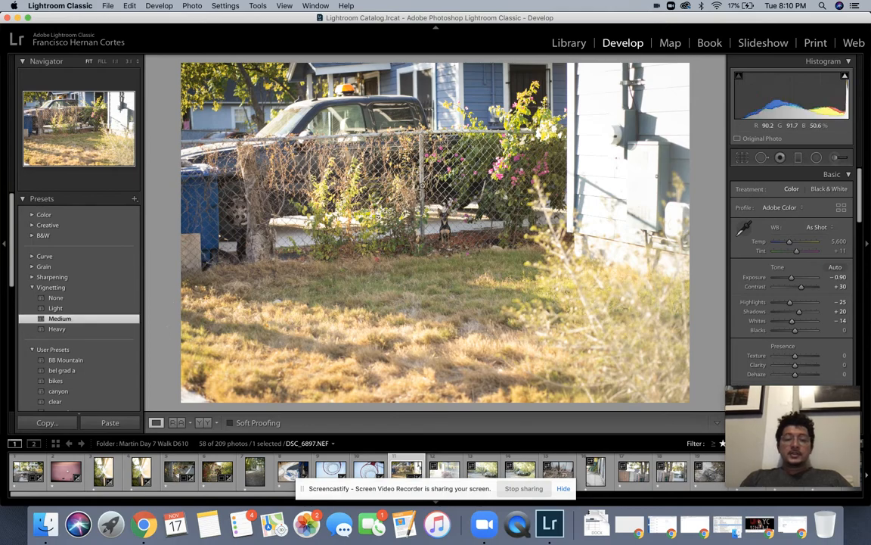
click(404, 193)
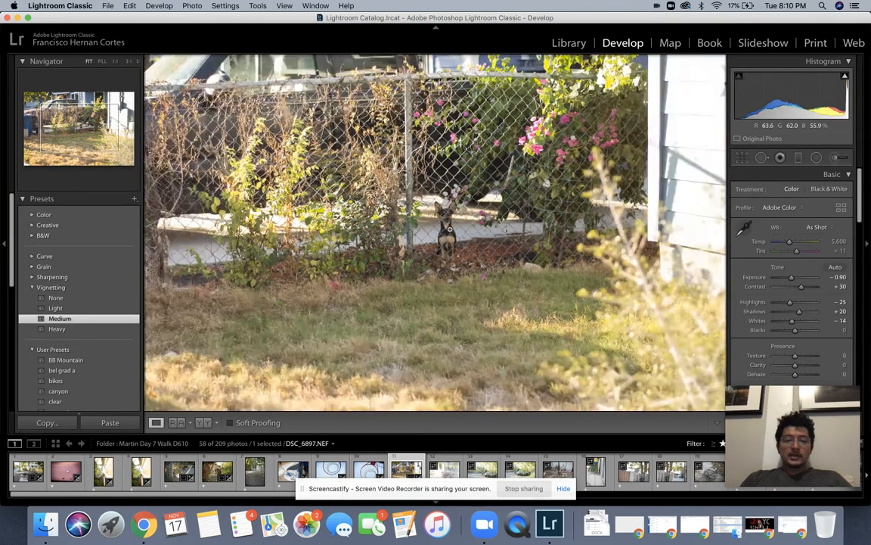
click(450, 228)
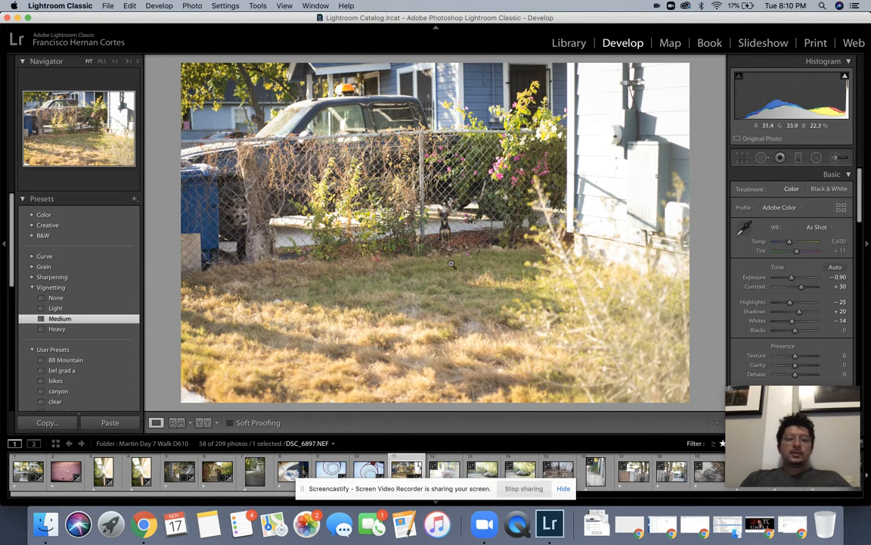
click(743, 156)
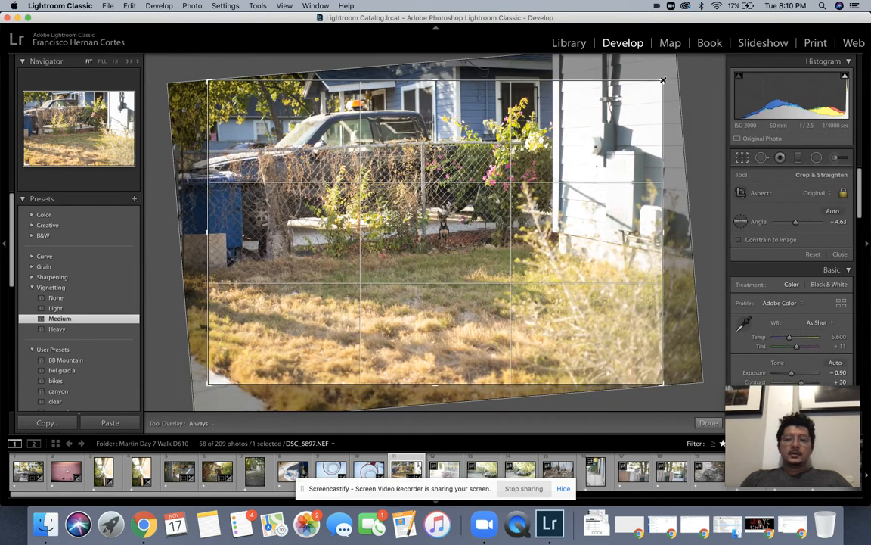
Step: Tighten the yard photo's crop and shift the image down and right so truck, fence and dog fill the frame
drag(663, 80, 633, 110)
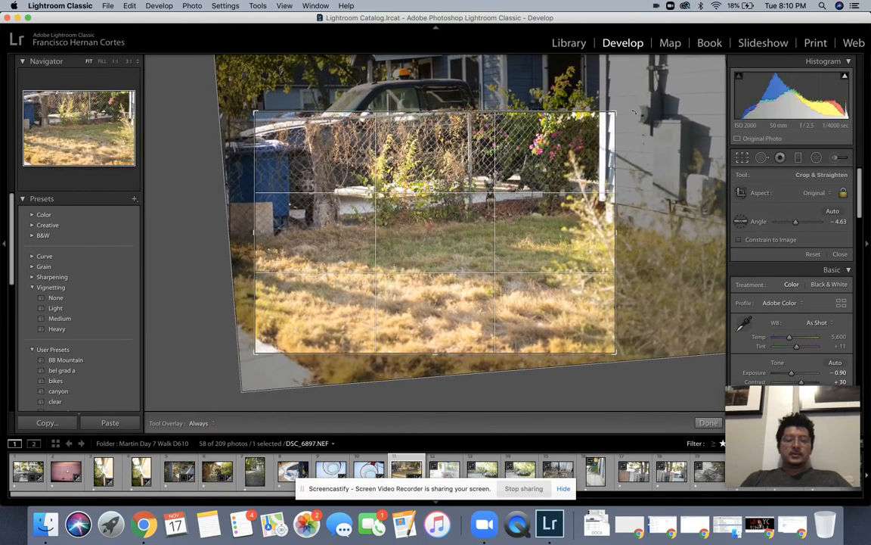
drag(407, 195, 382, 279)
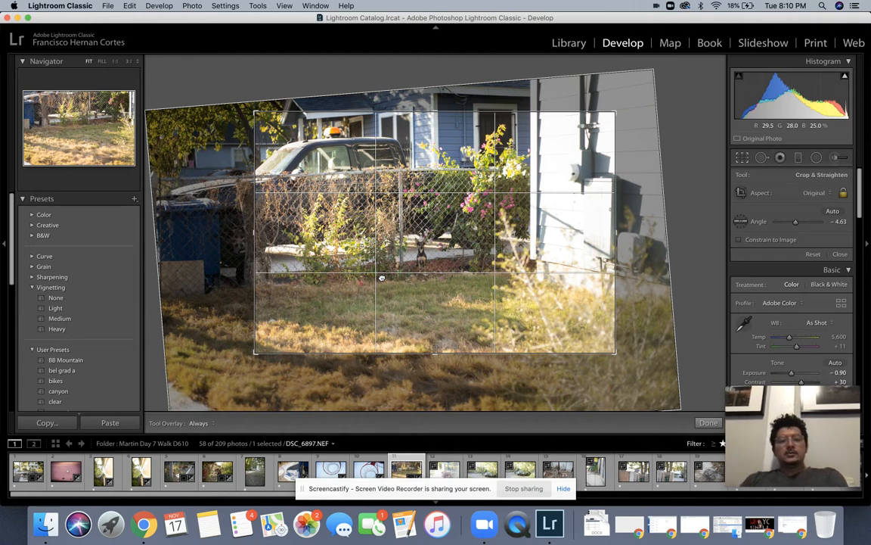
drag(382, 278, 453, 282)
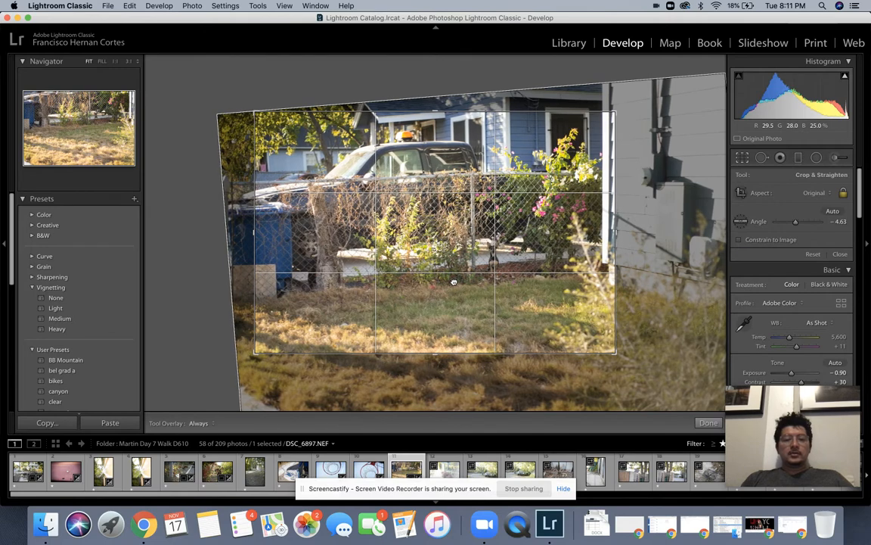
key(Return)
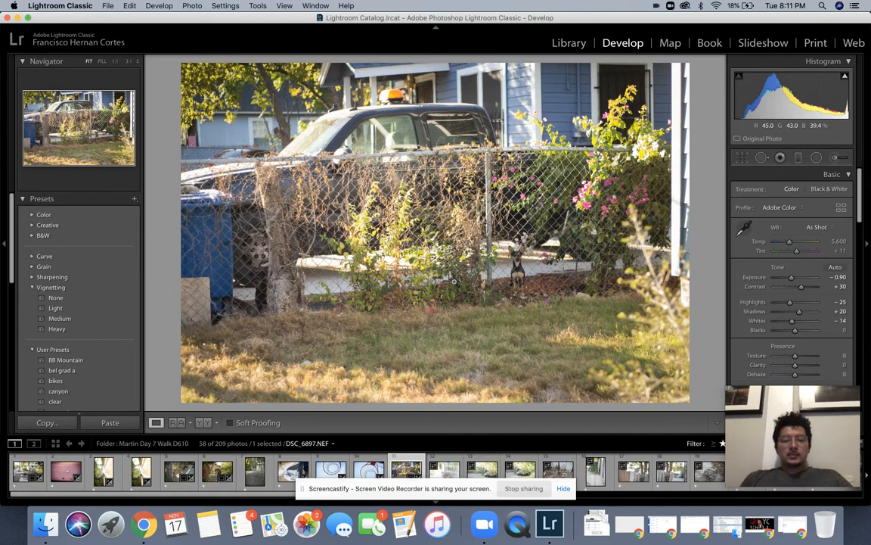
Step: Reveal the View > Before / After layouts: Left / Right, Top / Bottom, Before Only, Split Screen
click(109, 6)
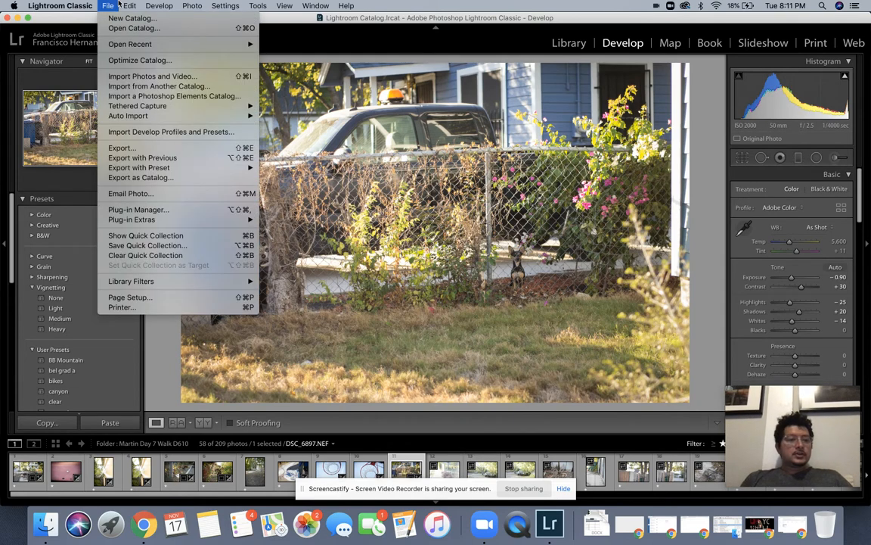
mouse_move(129, 5)
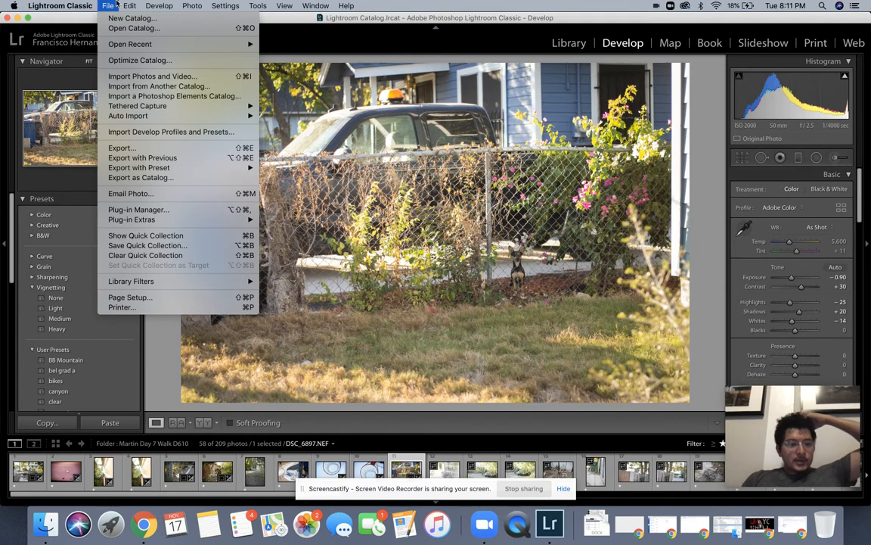
mouse_move(214, 4)
mouse_move(258, 6)
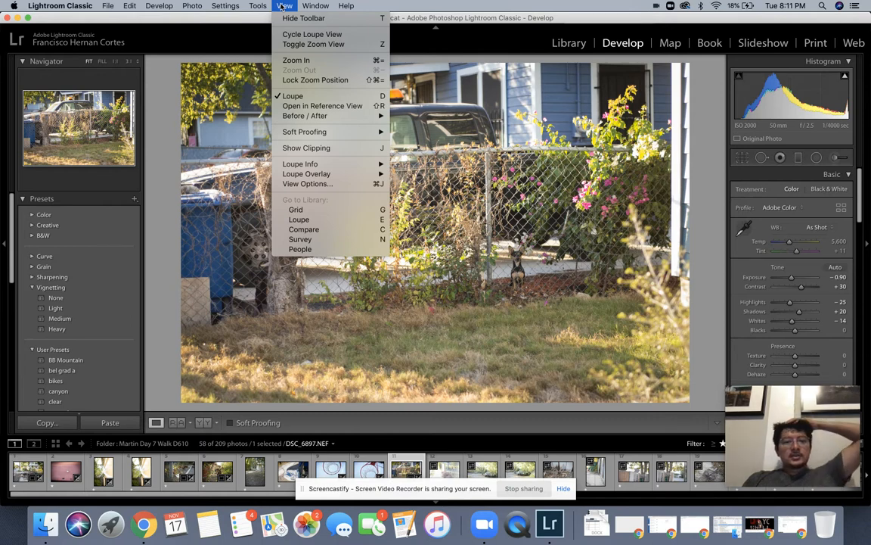
mouse_move(339, 135)
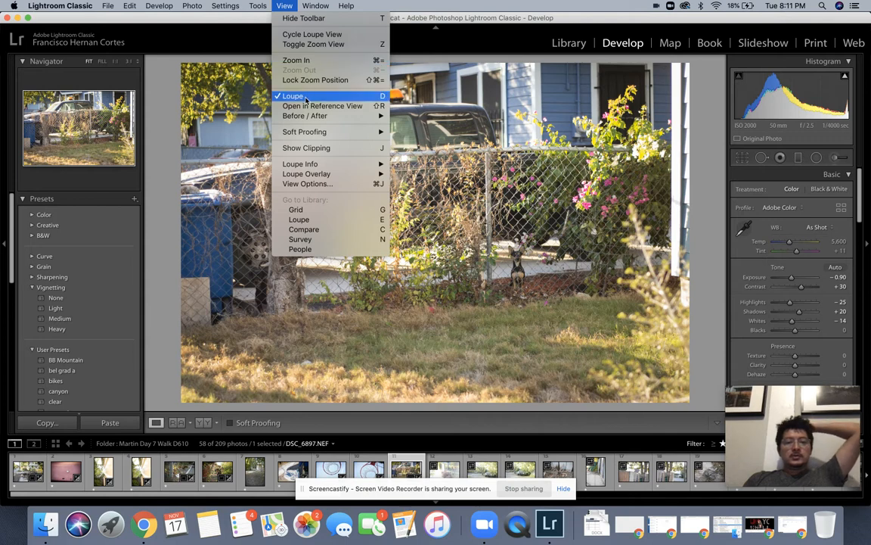
mouse_move(305, 116)
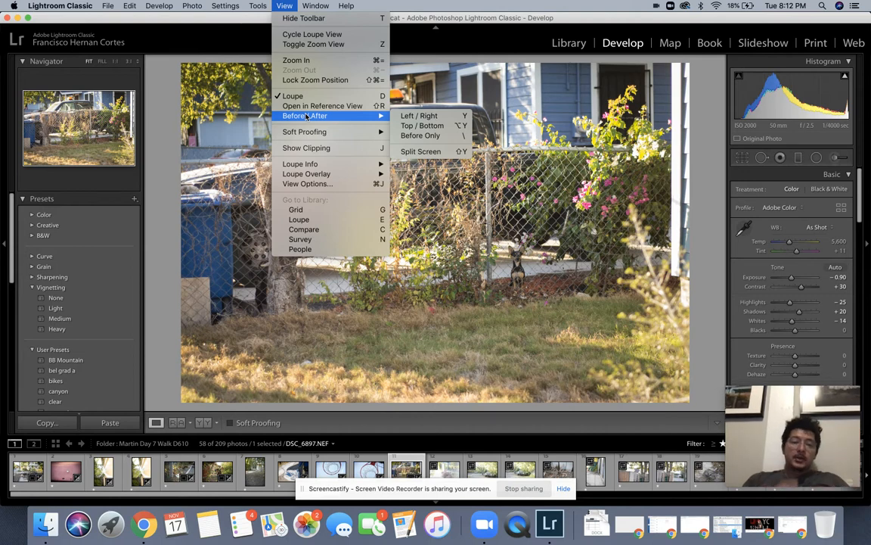
Step: Show a Top / Bottom before/after view, then undo and redo the crop rectangle to keep it
click(406, 126)
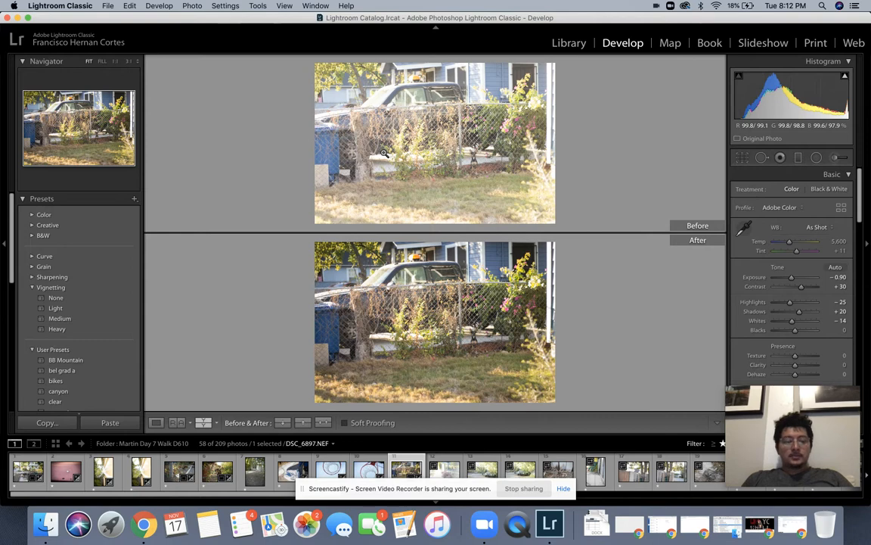
key(super+z)
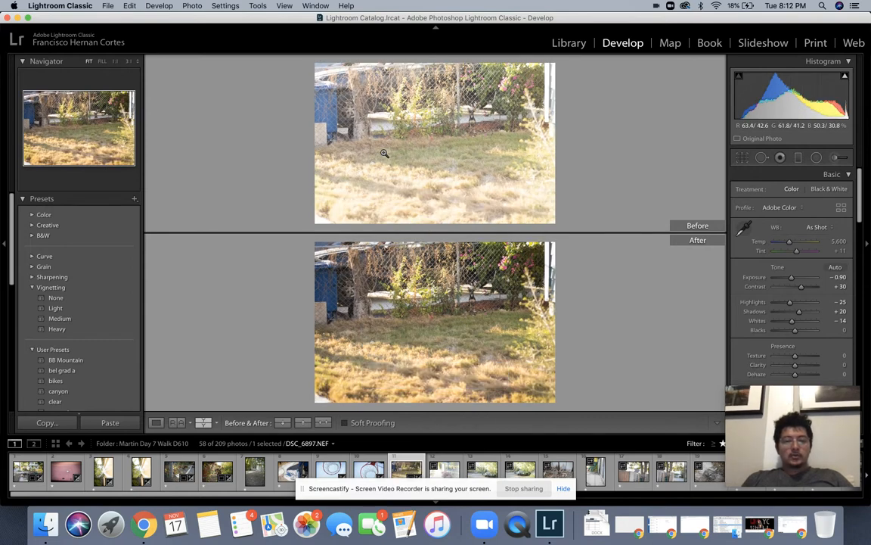
click(129, 5)
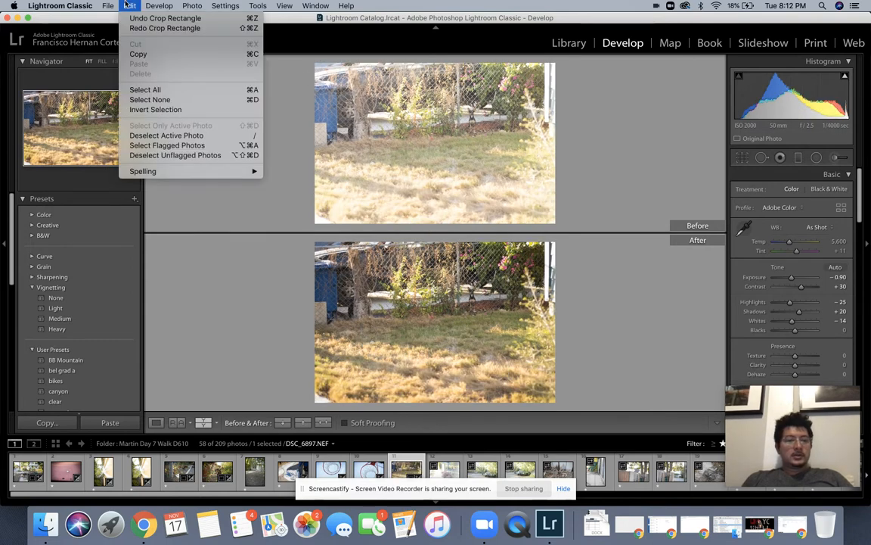
click(129, 28)
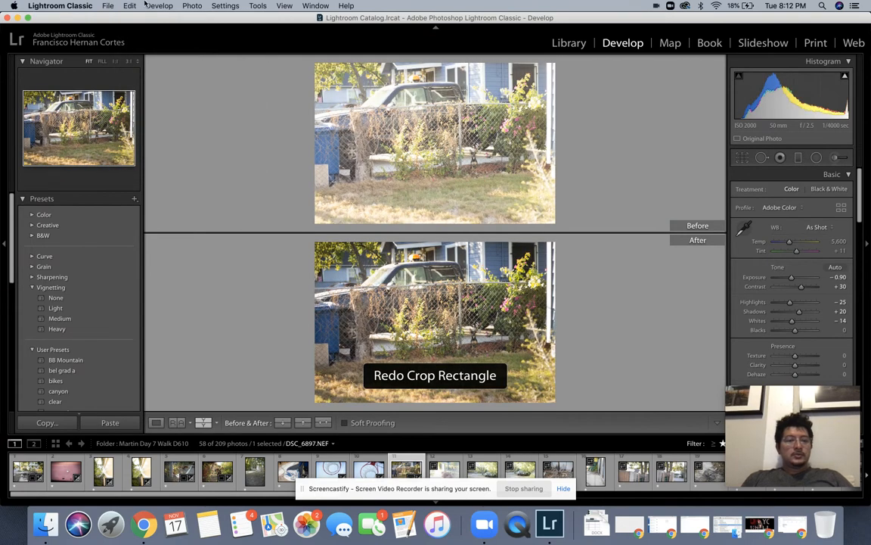
click(131, 6)
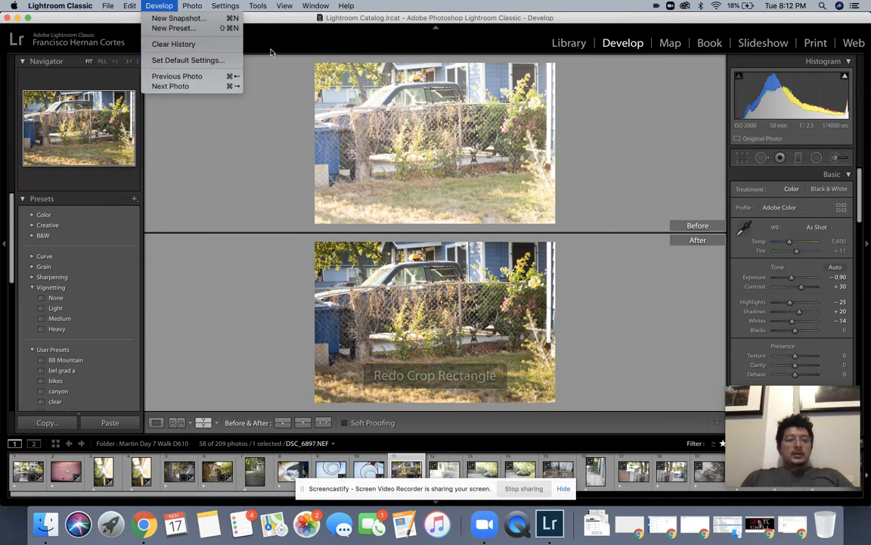
Step: Turn off the before/after comparison and advance to the sidewalk photo DSC_6901
click(278, 5)
click(278, 4)
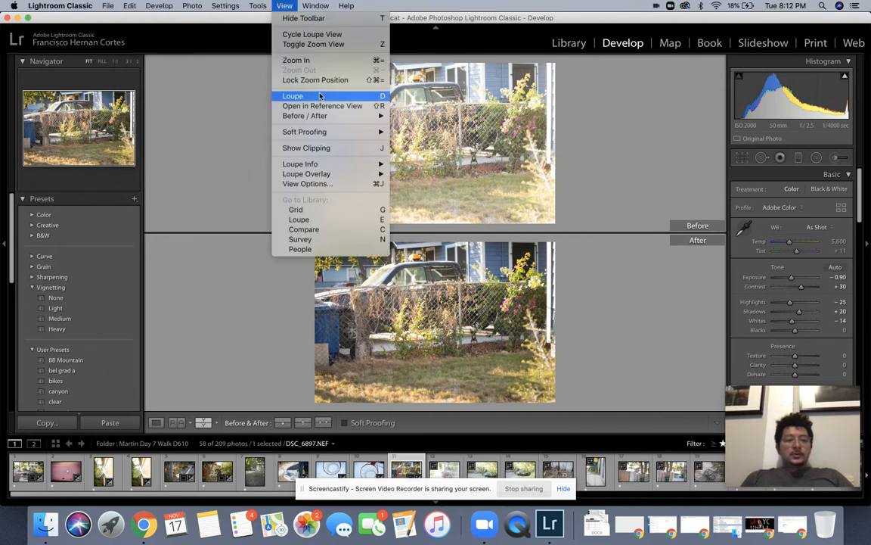
mouse_move(321, 116)
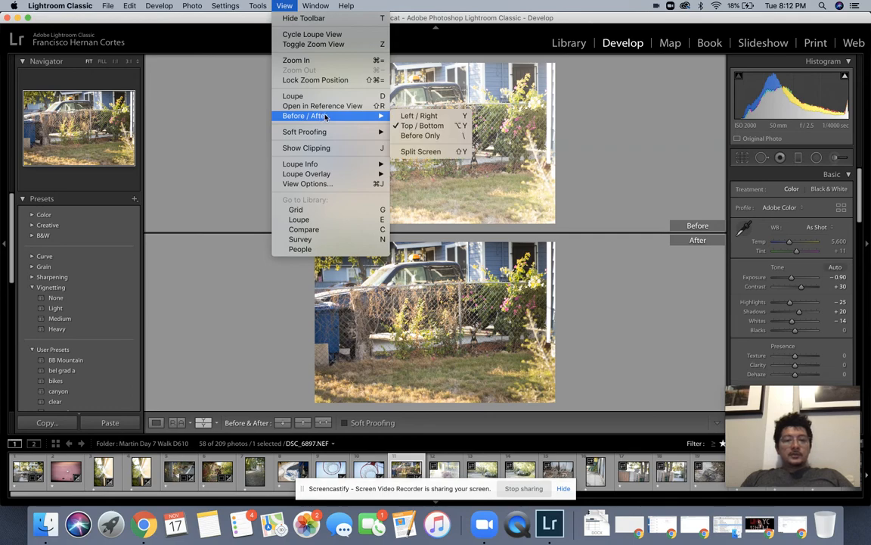
click(412, 126)
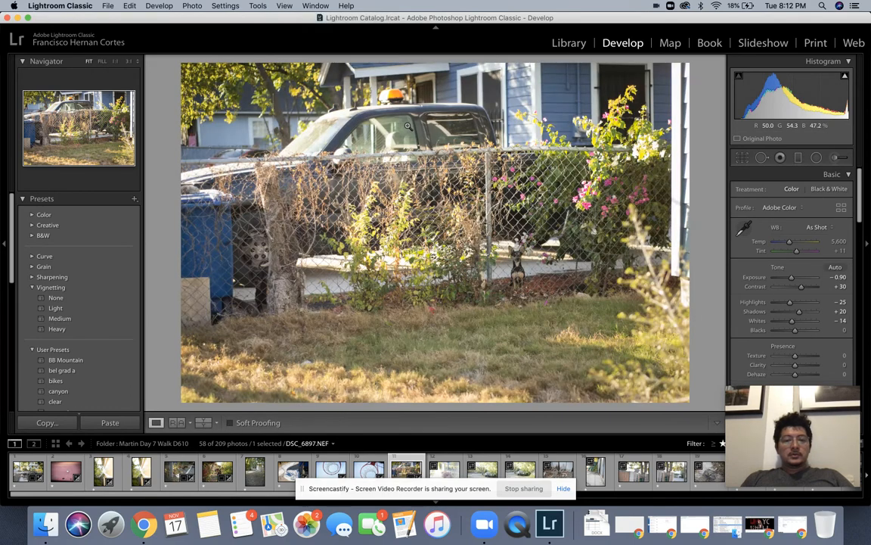
key(Right)
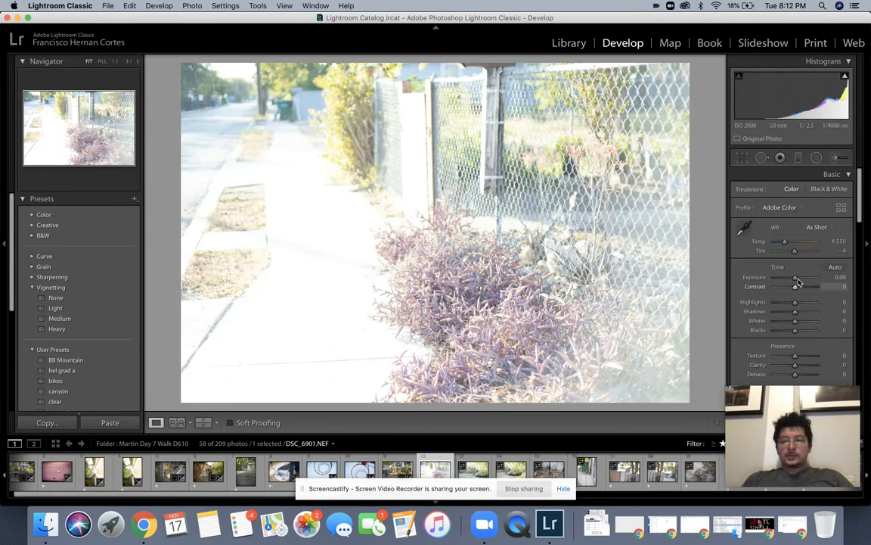
Step: Darken the sidewalk photo to -1.85 exposure and straighten it with a slight rotation
drag(794, 278, 788, 279)
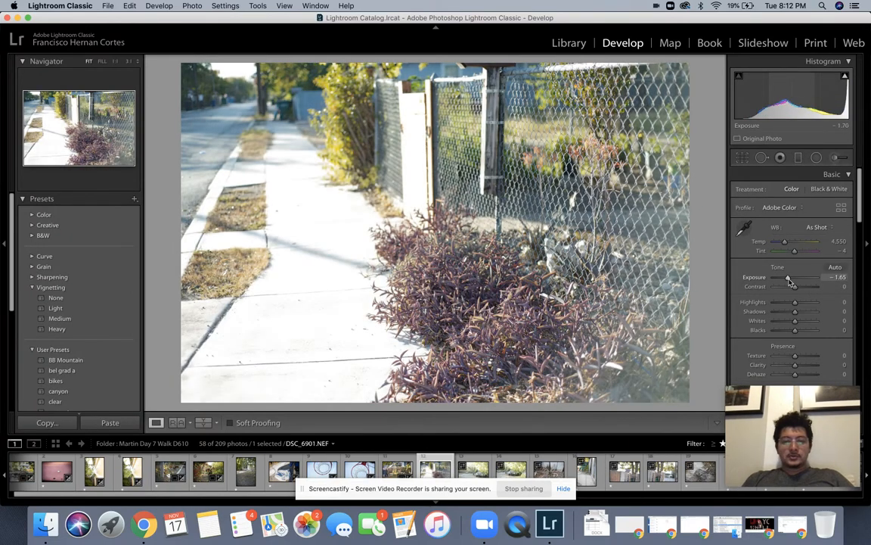
click(742, 157)
drag(702, 153, 702, 161)
double_click(568, 232)
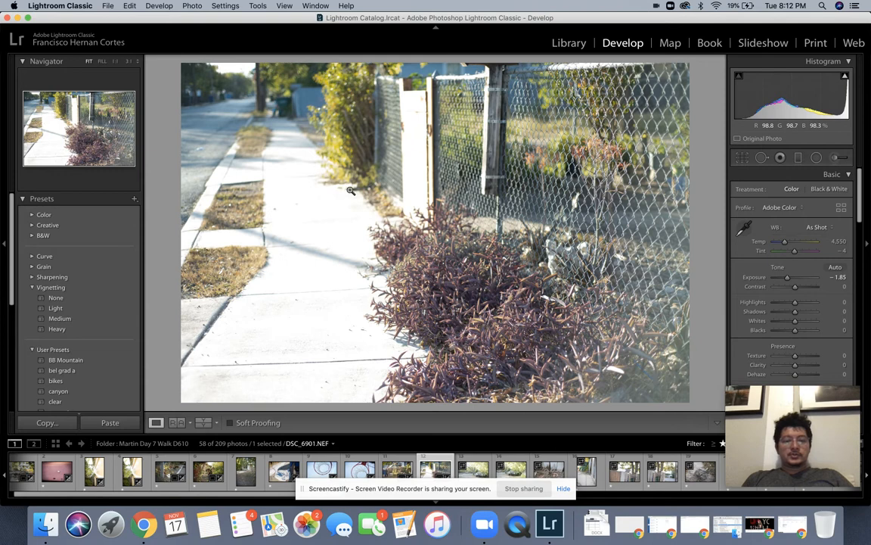
Step: Set highlights -30, whites -33, contrast +30 and dehaze +21
drag(793, 302, 787, 321)
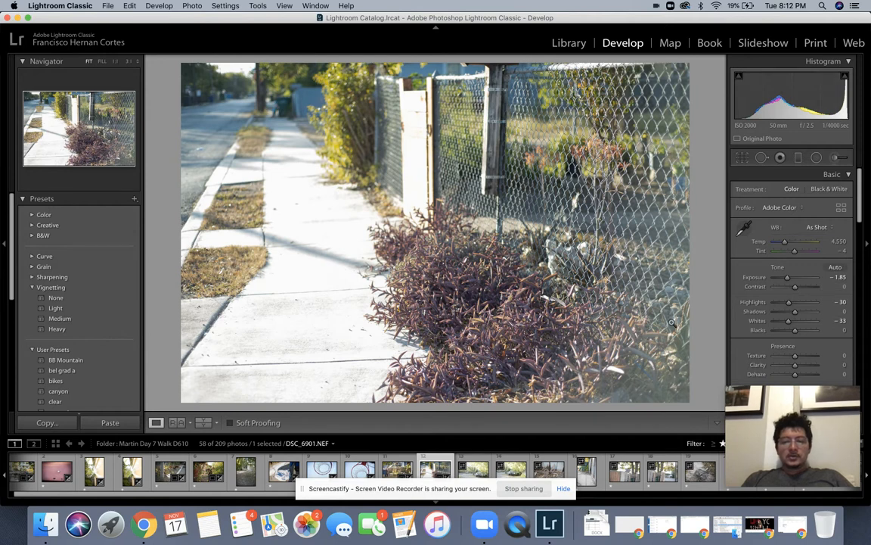
drag(796, 288, 798, 288)
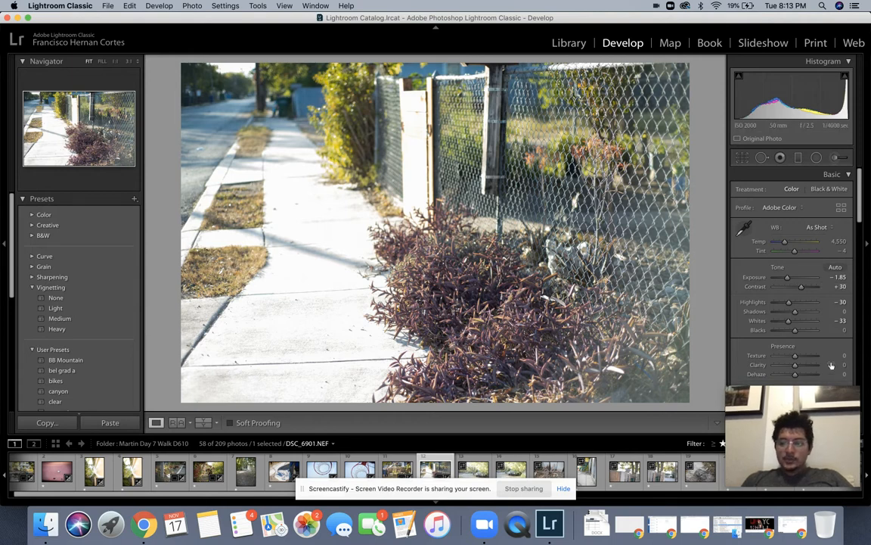
drag(796, 376, 799, 377)
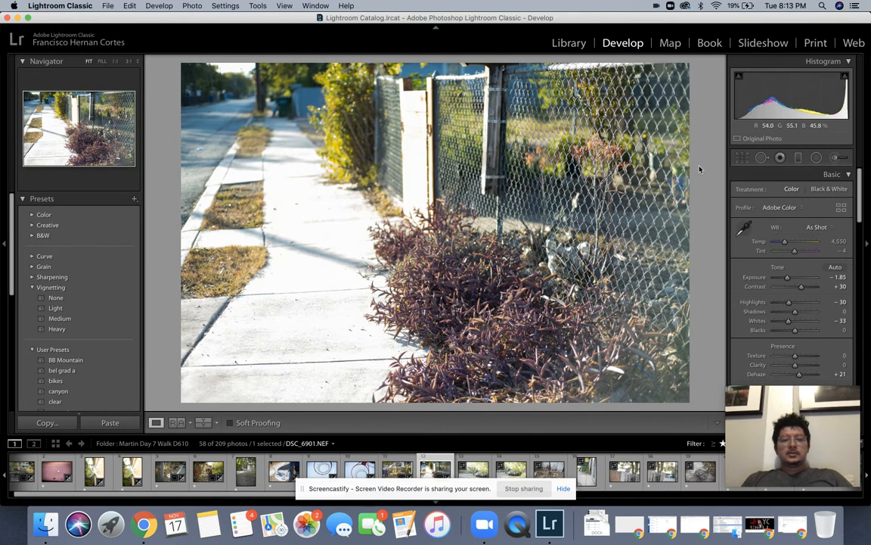
Step: Refine the straightening angle, then move on to DSC_6903
key(r)
drag(703, 155, 706, 160)
key(Return)
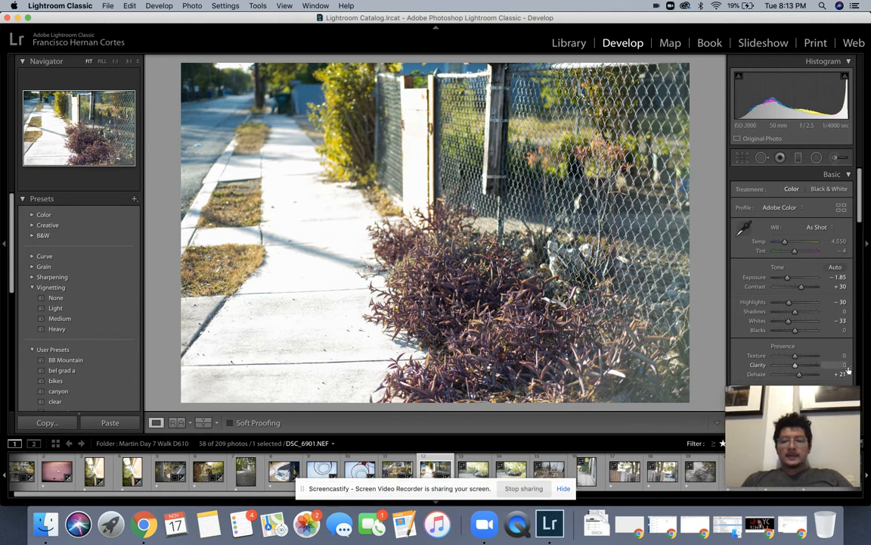
key(Right)
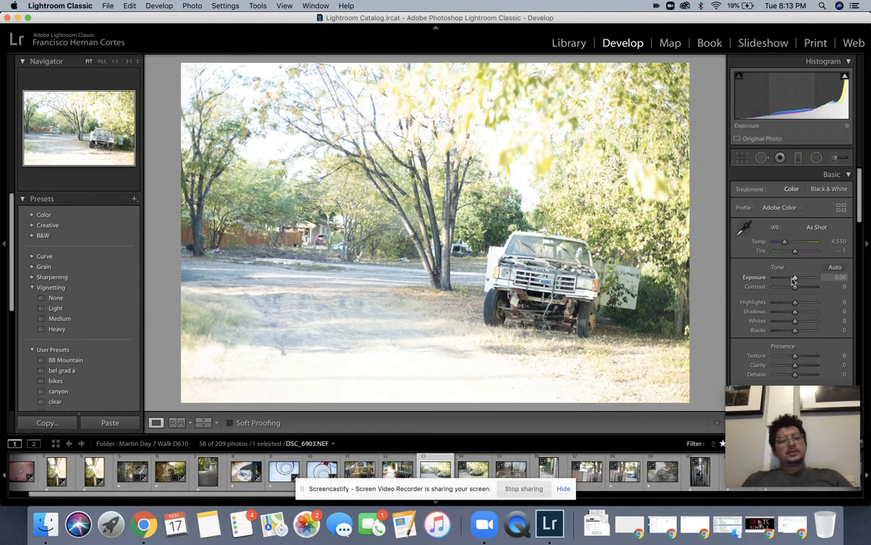
Step: Return to the truck-under-the-trees photo and level it in two rotation passes
key(Right)
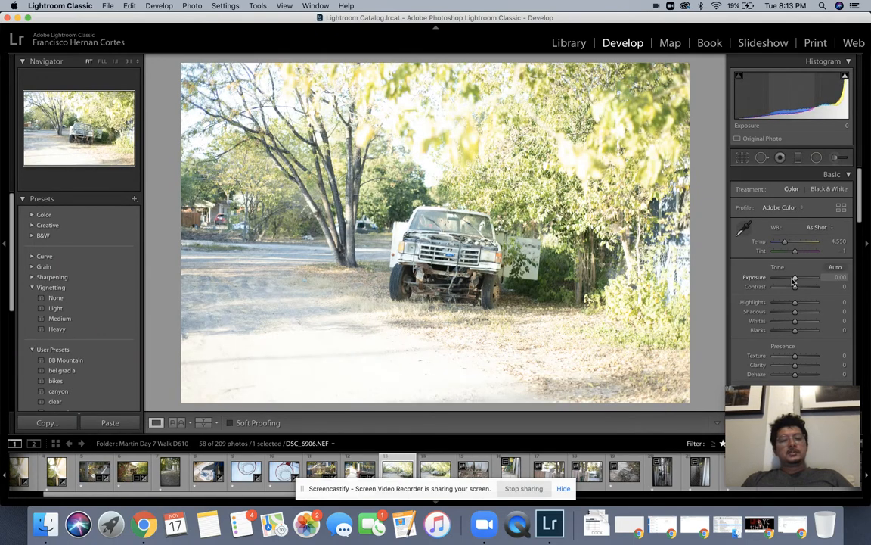
key(Left)
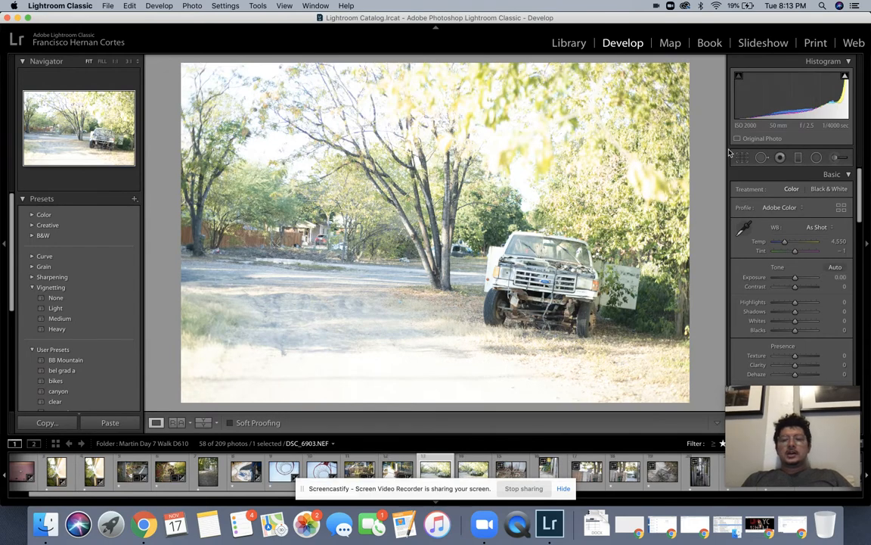
key(r)
drag(710, 161, 705, 149)
key(Return)
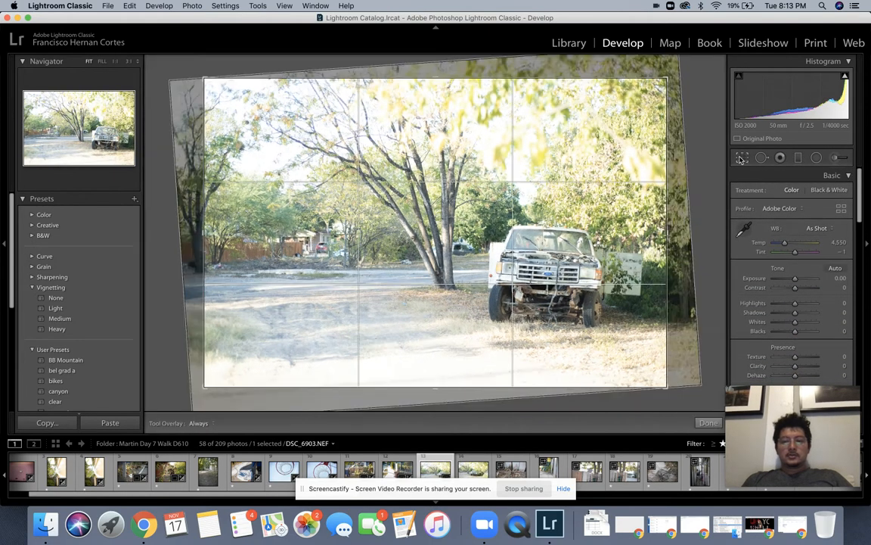
key(r)
drag(707, 148, 715, 161)
key(Return)
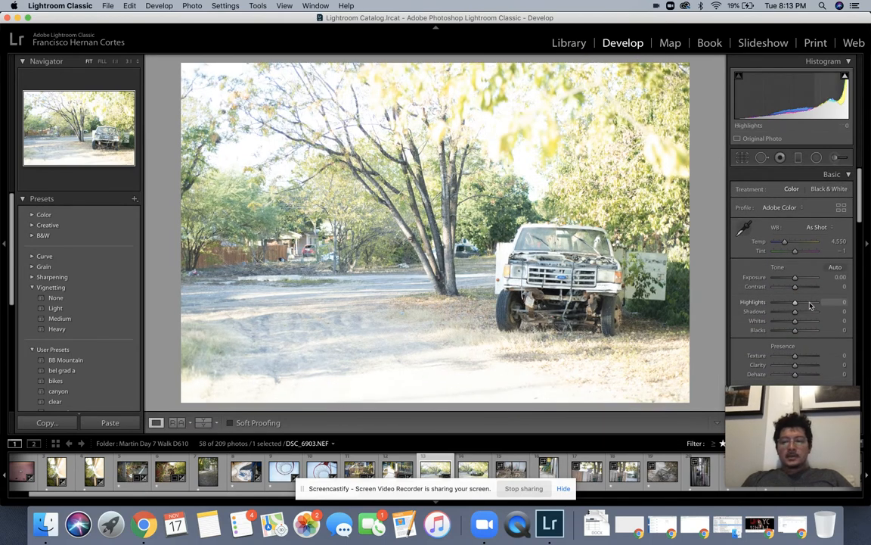
Step: Set exposure -0.80, highlights -34, whites -44 and contrast +25
drag(795, 279, 793, 279)
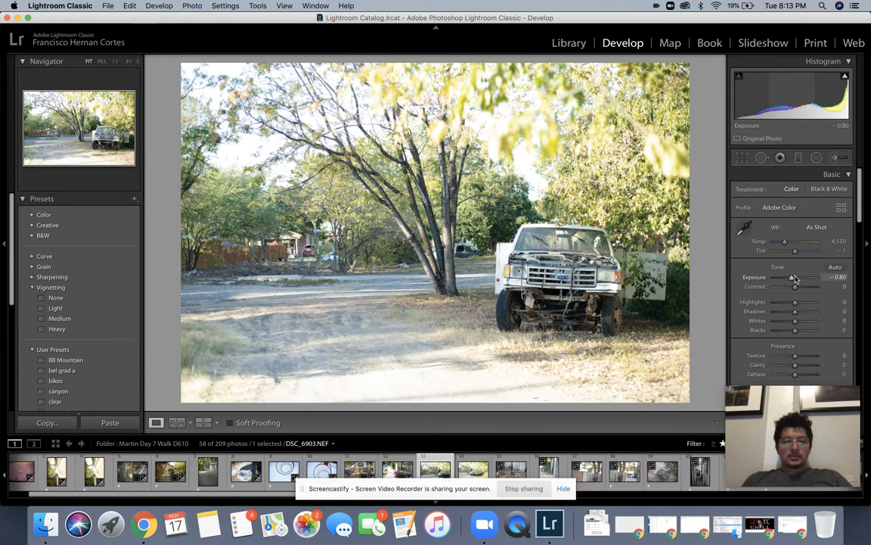
drag(794, 303, 785, 321)
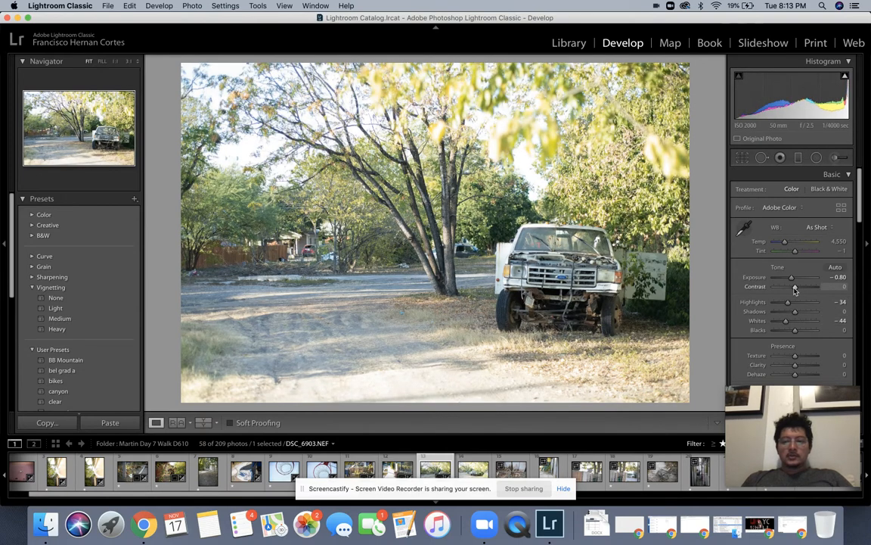
drag(794, 288, 800, 288)
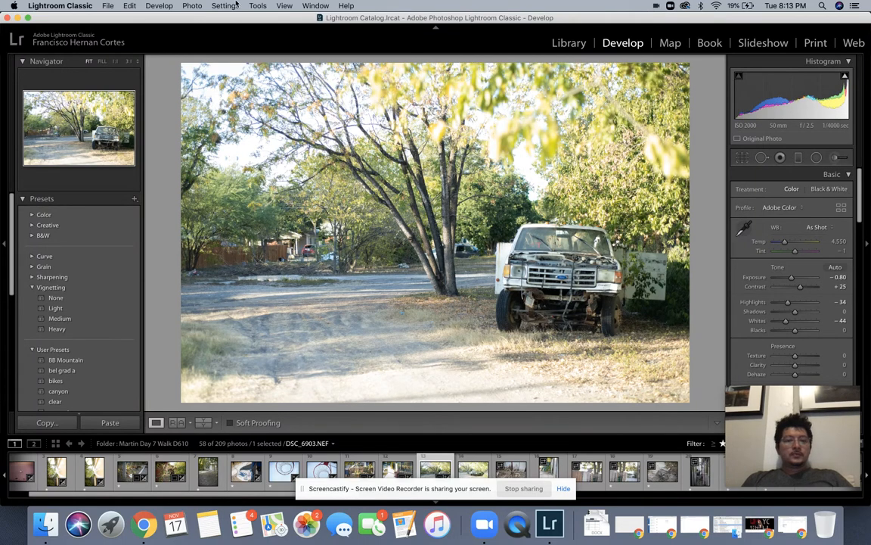
Step: Browse the photo settings menus and dismiss them without choosing anything
click(226, 5)
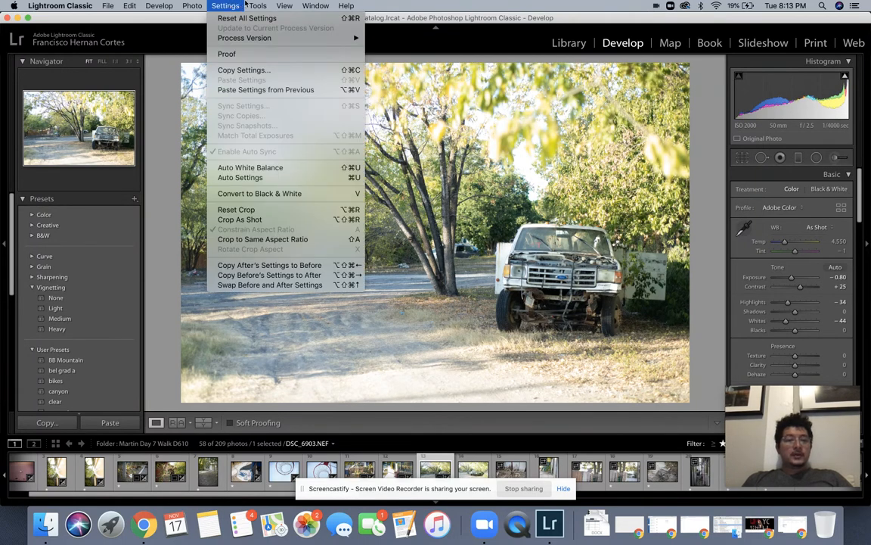
mouse_move(291, 5)
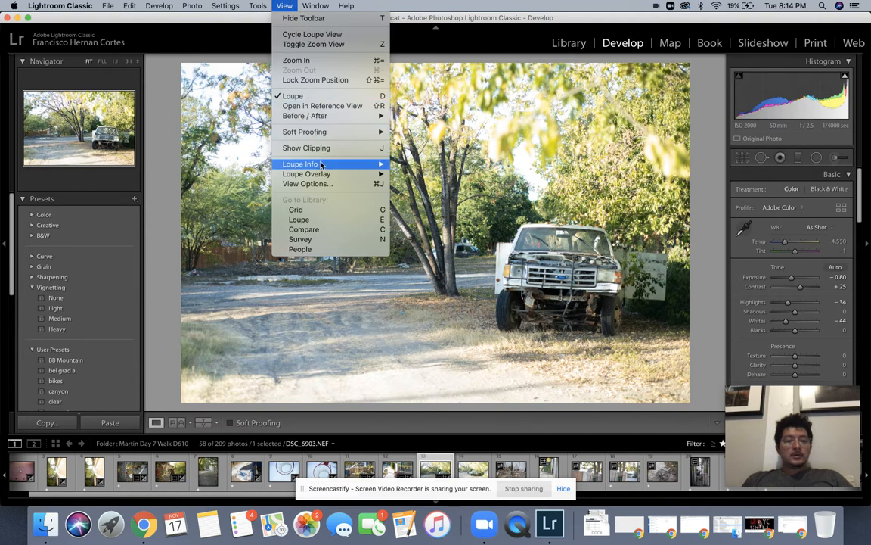
mouse_move(324, 118)
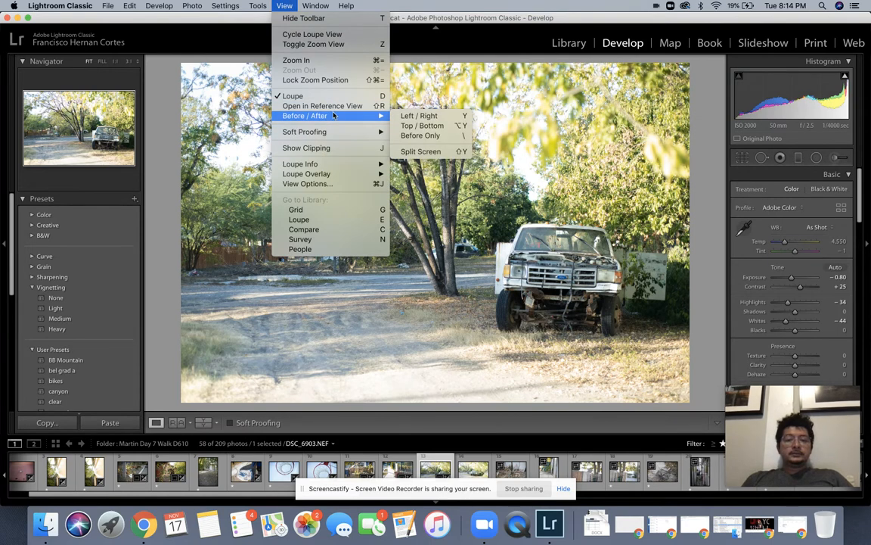
click(425, 22)
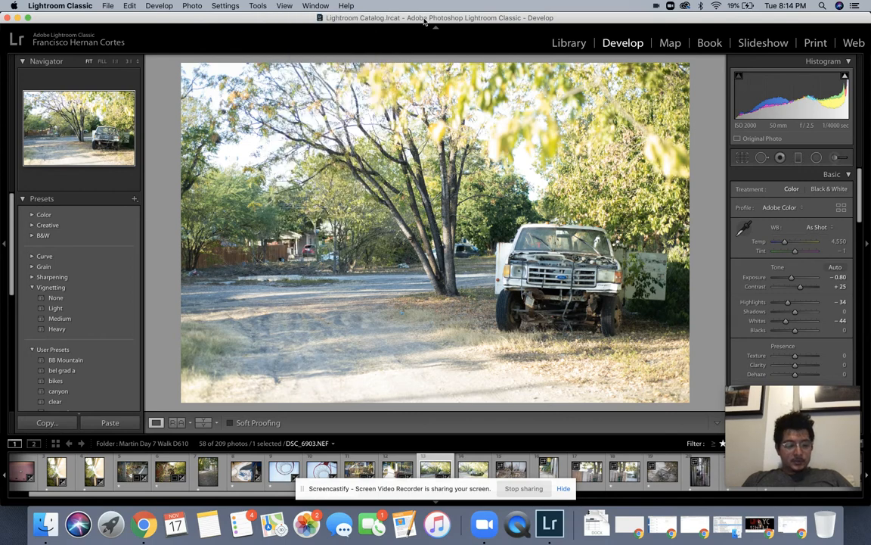
Step: Toggle the before/after comparison on and off twice with Alt+Y, then advance to DSC_6906
key(alt+y)
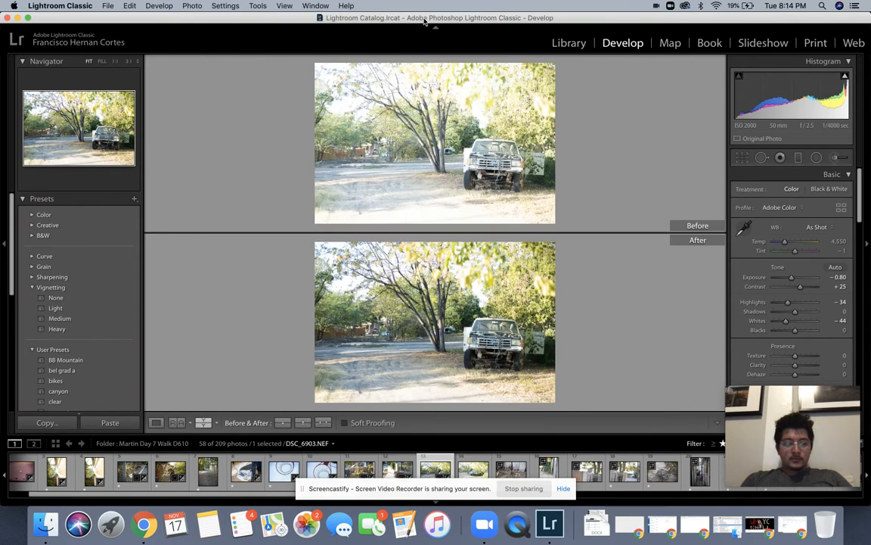
key(alt)
key(alt+y)
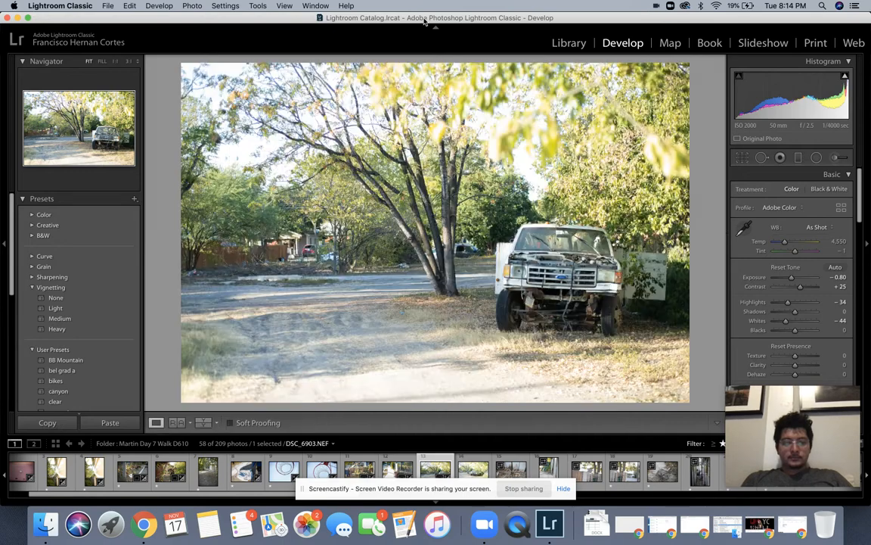
key(alt+y)
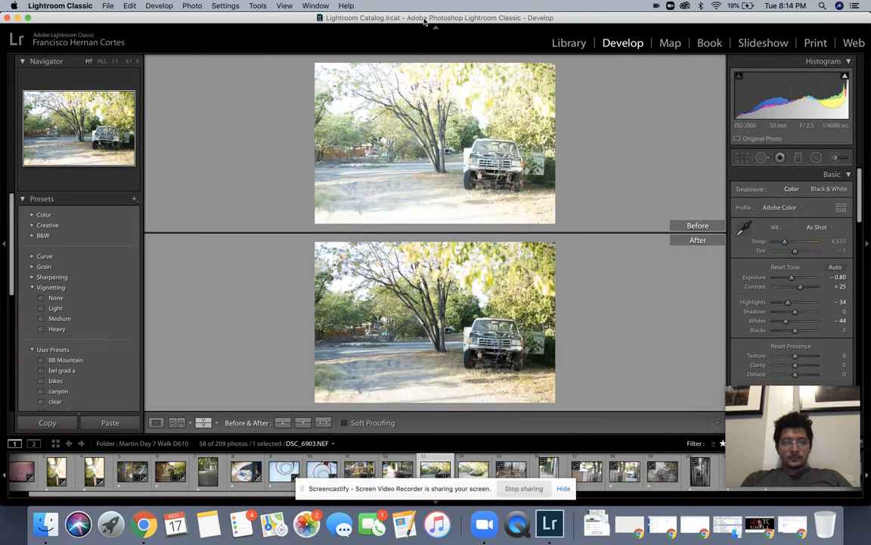
key(alt+y)
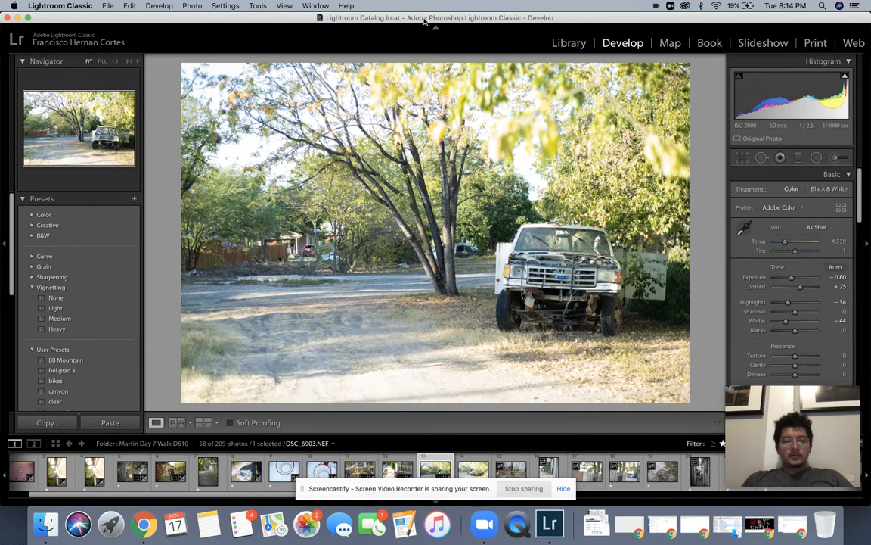
key(Right)
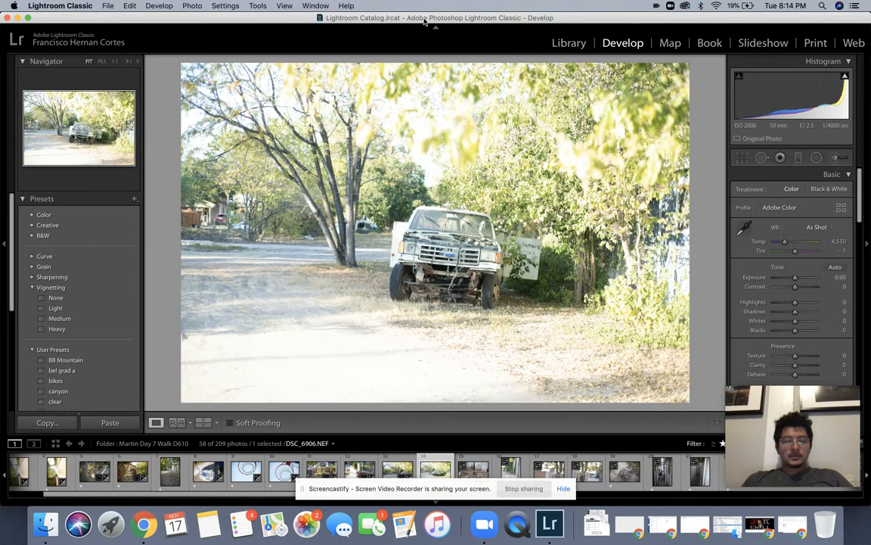
Step: Skip to aloe photo DSC_6912, give it +25 contrast and a Light vignette, then open DSC_6916
key(Right)
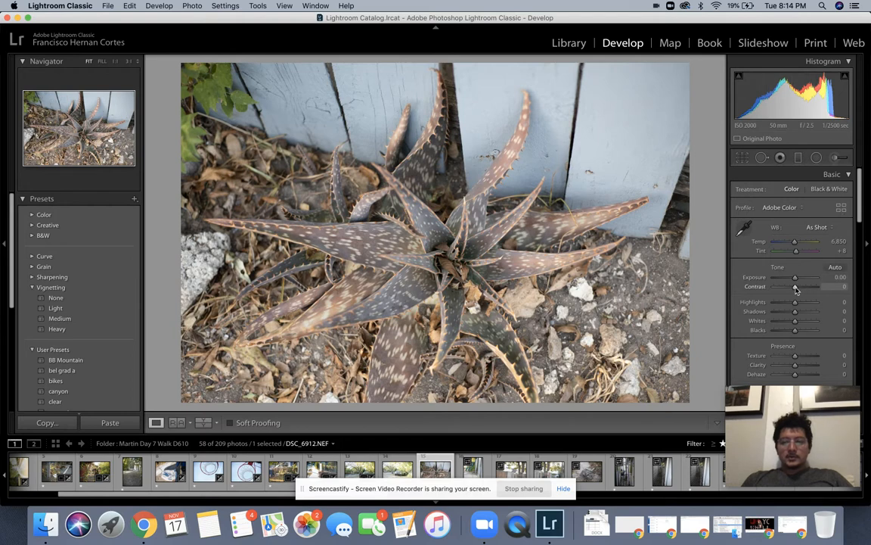
drag(796, 290, 797, 289)
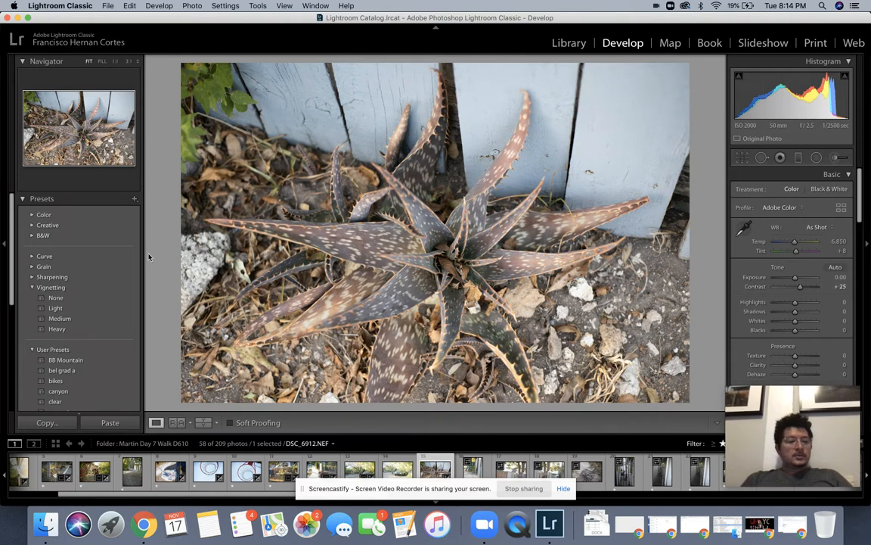
click(81, 308)
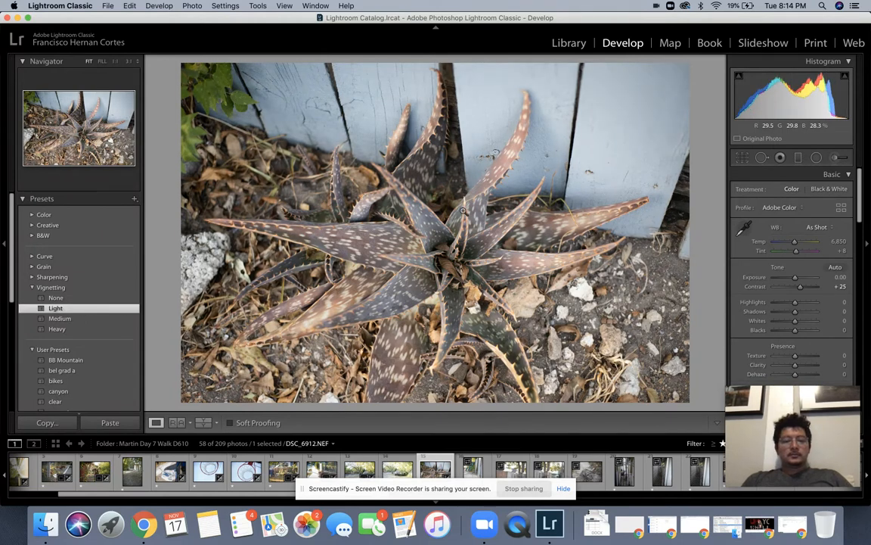
key(Right)
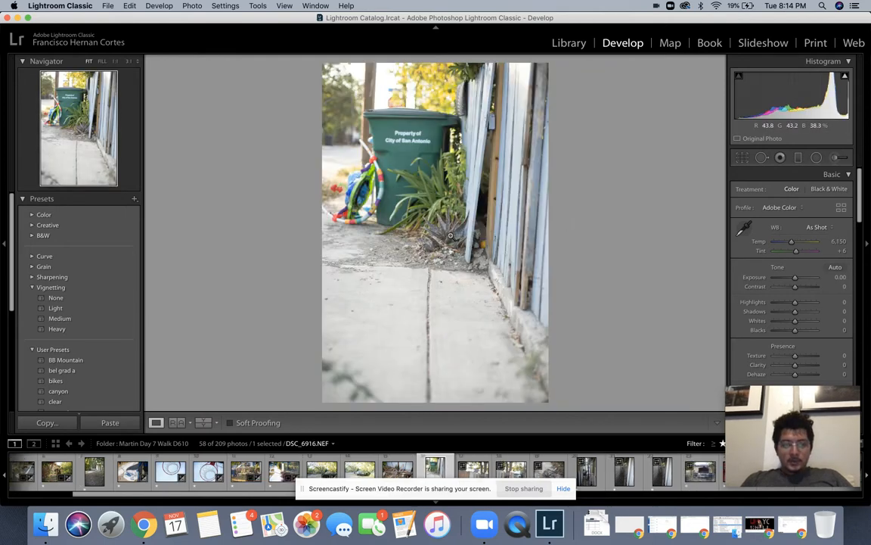
Step: Check the green-bin photo's detail, then straighten it to about -2.95° in two passes
click(446, 231)
click(448, 234)
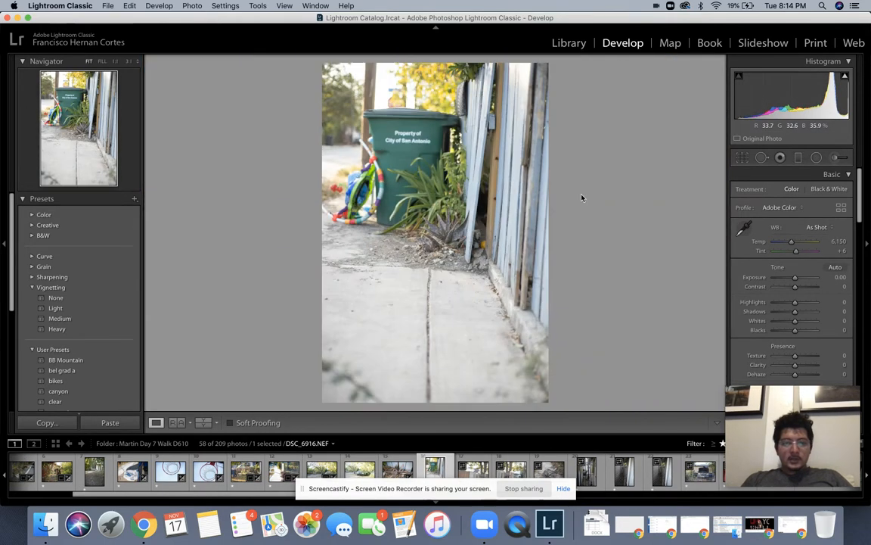
key(r)
drag(630, 171, 625, 163)
key(Return)
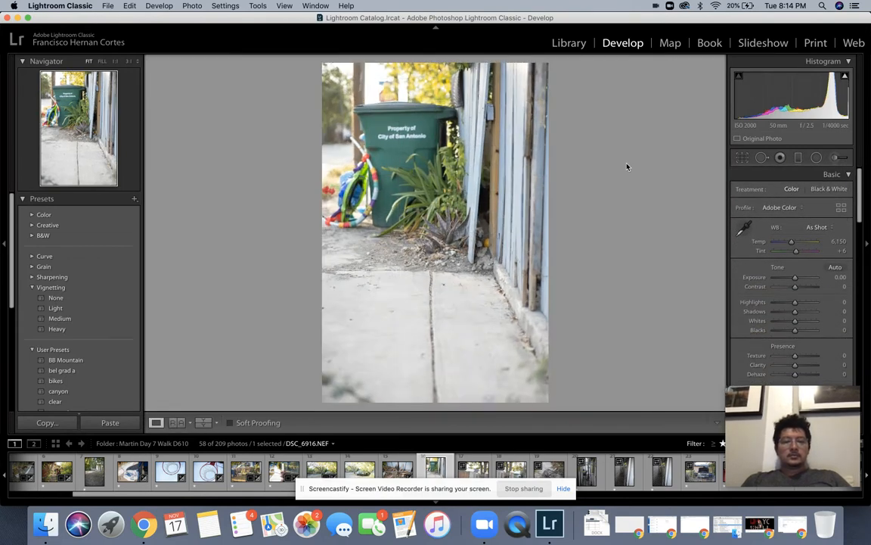
key(r)
drag(651, 174, 646, 176)
key(Return)
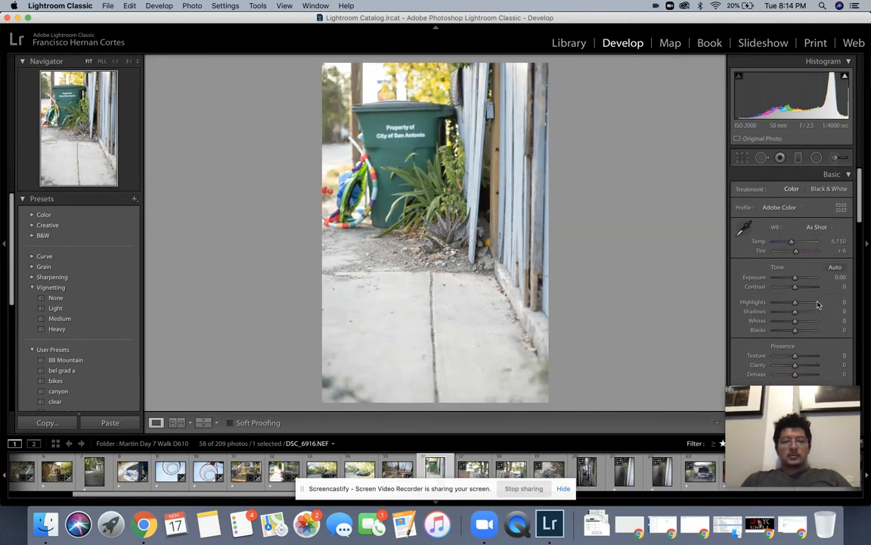
Step: Add +25 contrast and a Medium vignette, then advance to fence photo DSC_6918
drag(796, 288, 800, 288)
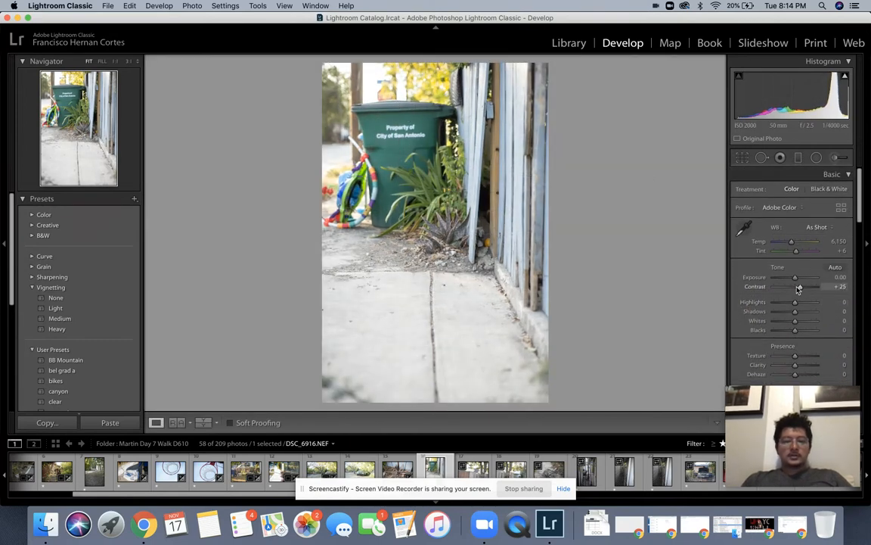
click(54, 309)
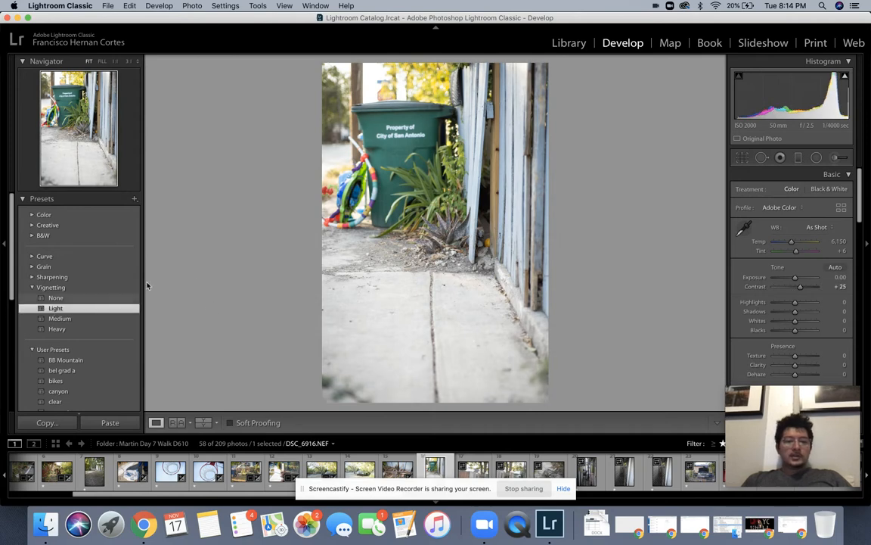
click(82, 318)
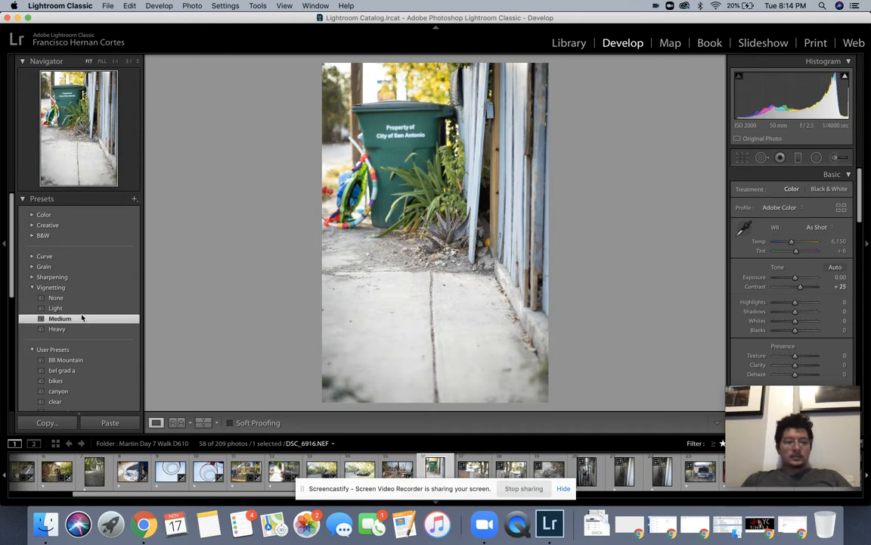
key(Right)
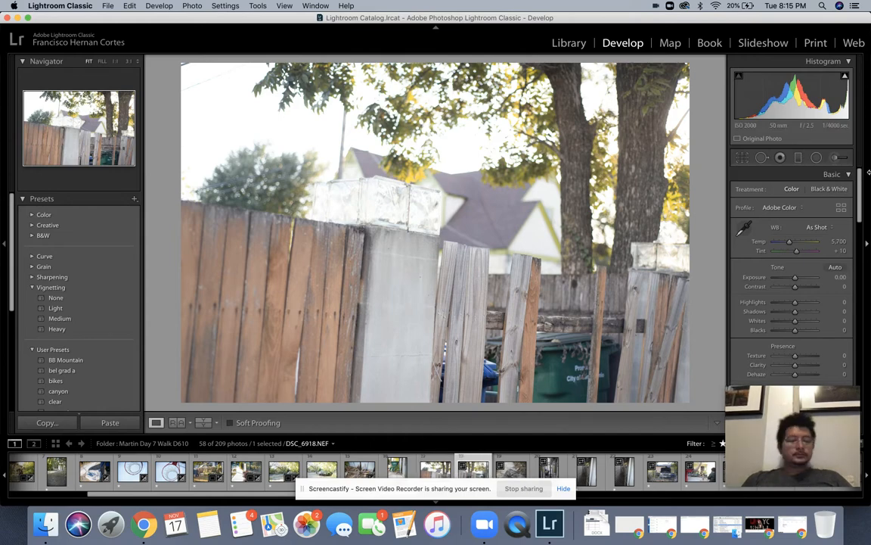
Step: Advance to wire-coil photo DSC_6921 and raise its contrast
key(Right)
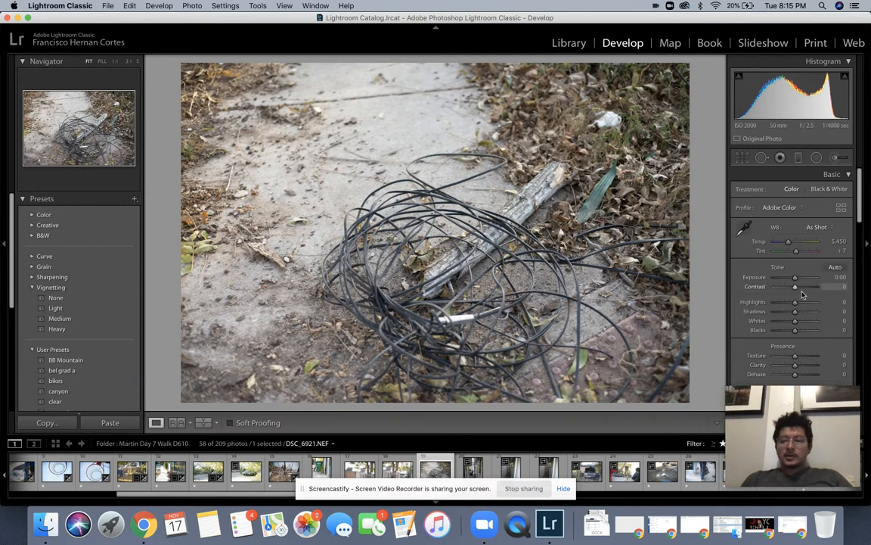
scroll(797, 291, up, 10)
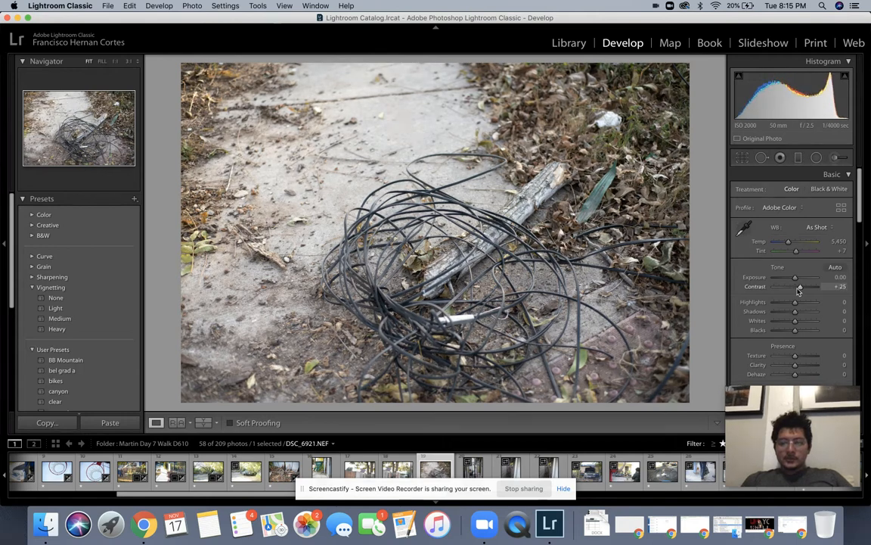
scroll(798, 291, up, 3)
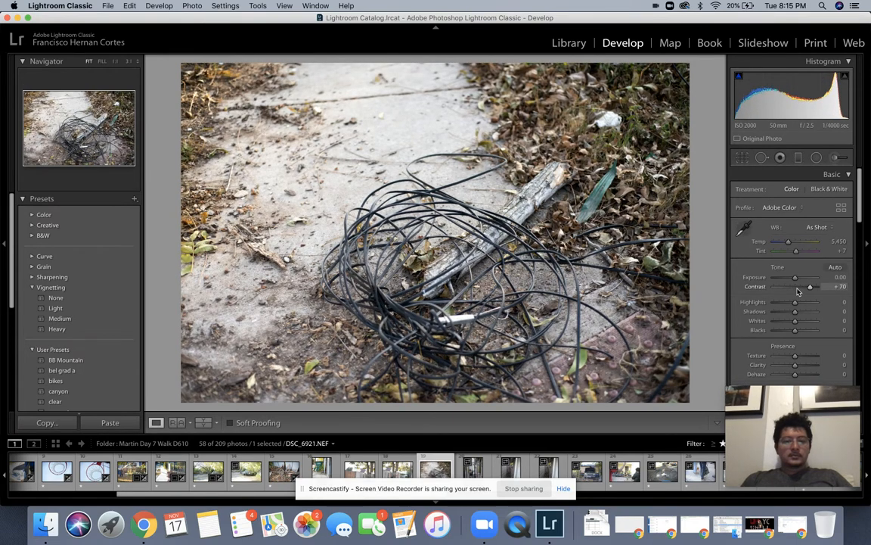
Step: Give gate photo DSC_6922 +15 contrast and +0.20 exposure
key(Right)
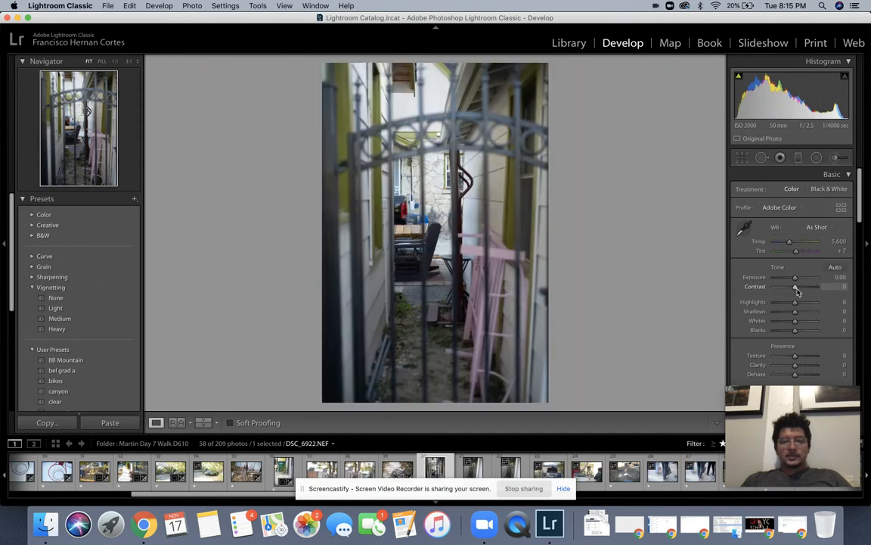
scroll(798, 291, up, 3)
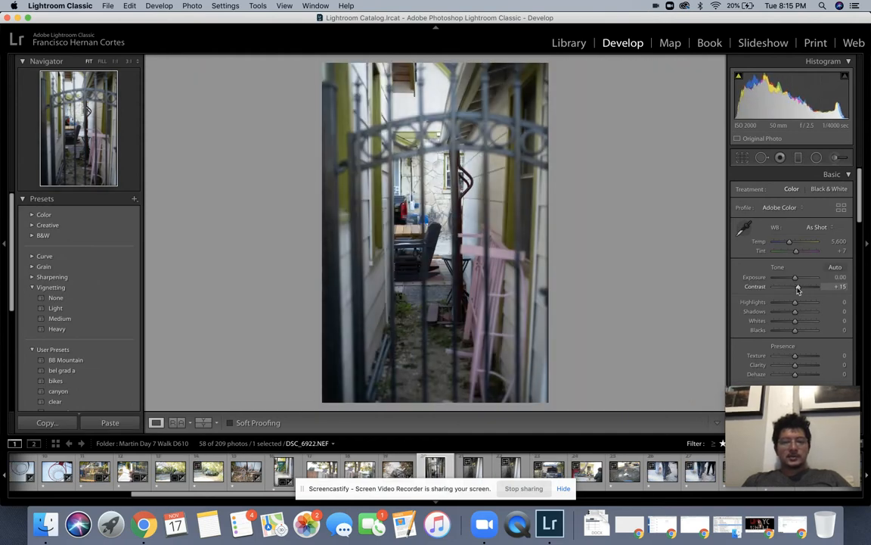
drag(796, 280, 796, 280)
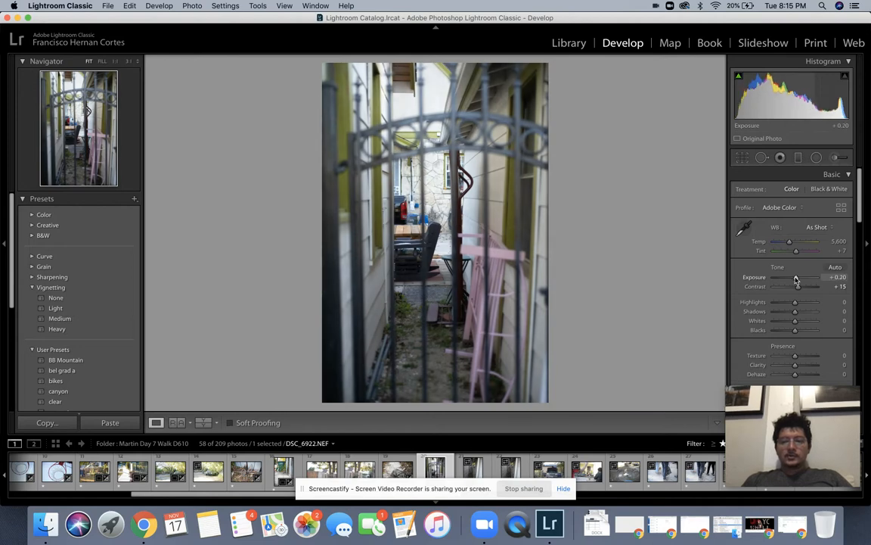
Step: Give chain-link photo DSC_6923 +20 contrast, then return to fence photo DSC_6918
key(Right)
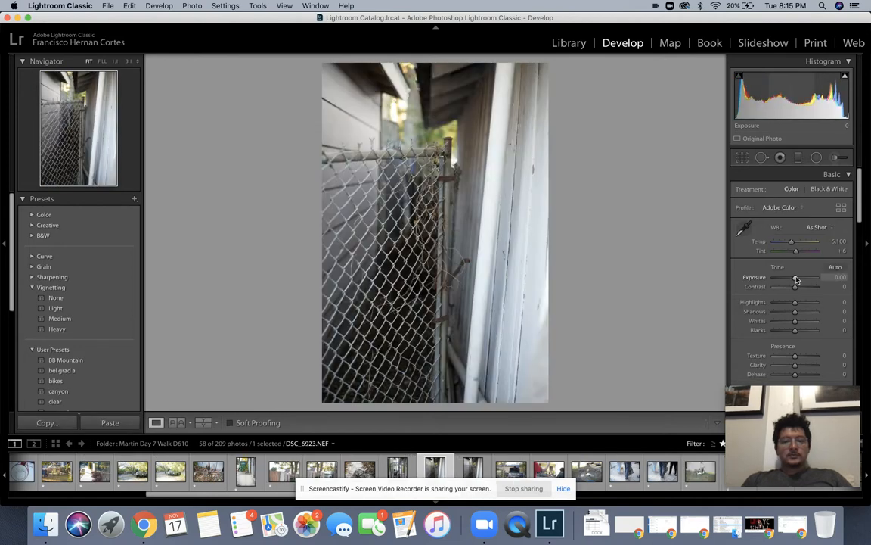
drag(795, 286, 798, 286)
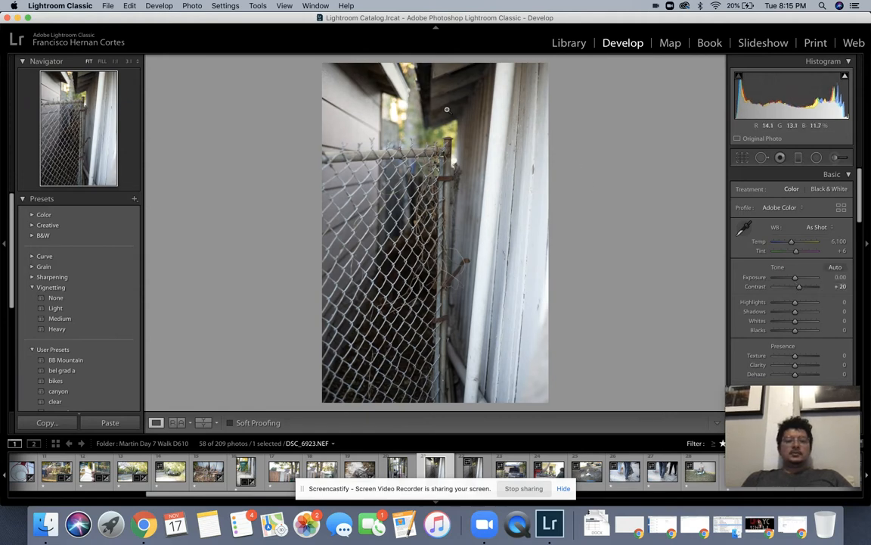
key(r)
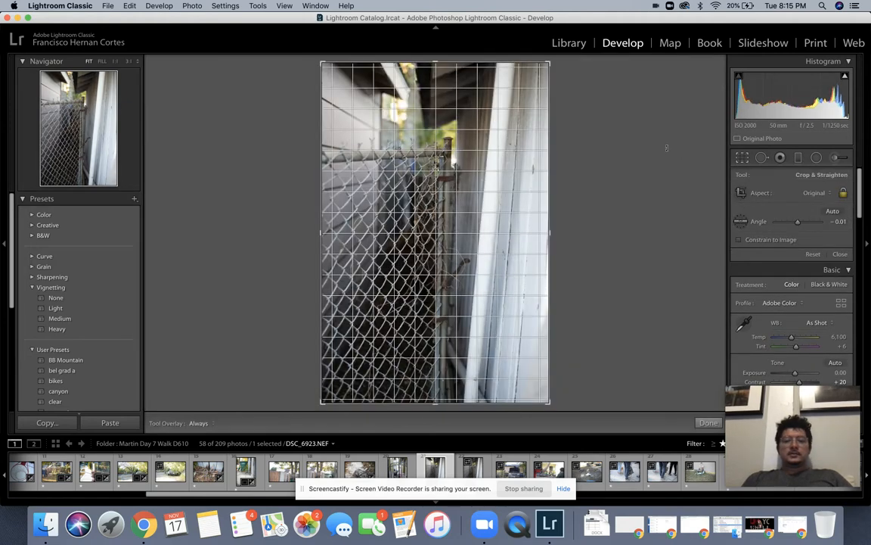
key(r)
key(Right)
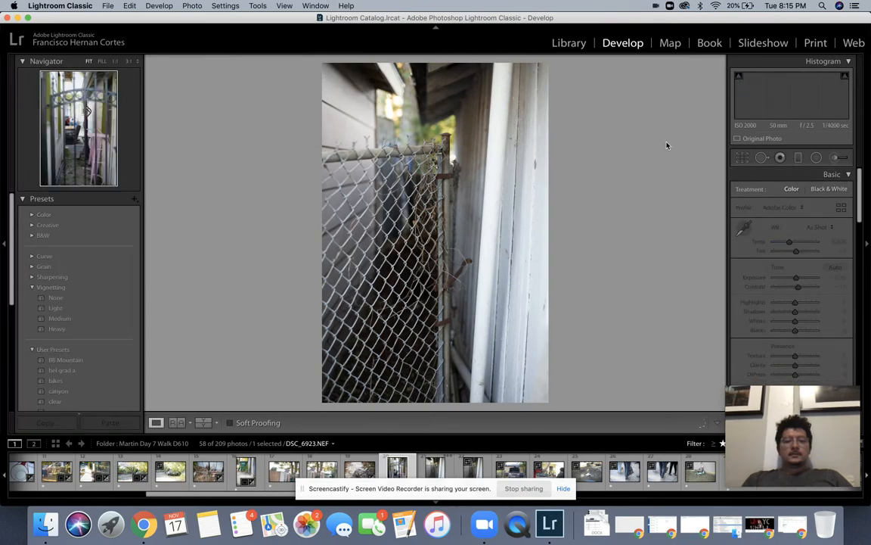
key(Left)
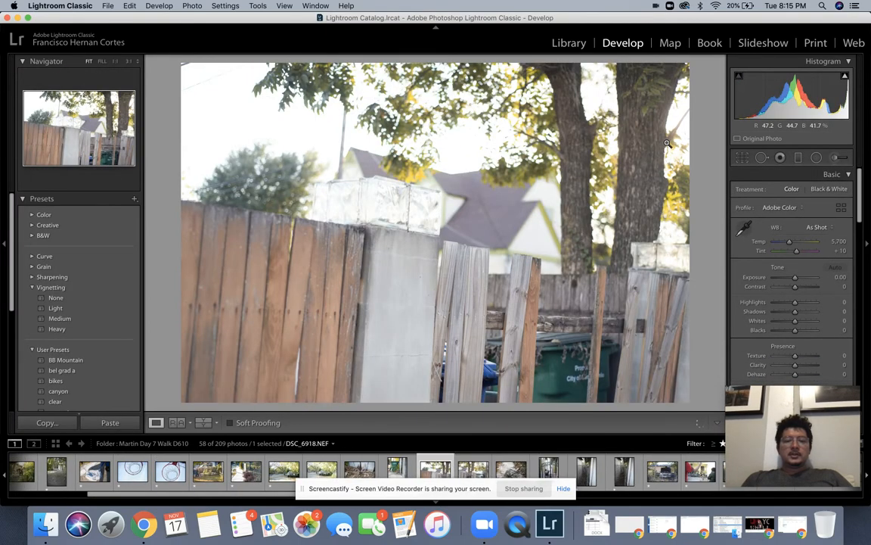
Step: Straighten the wooden-fence photo over two crop passes
key(r)
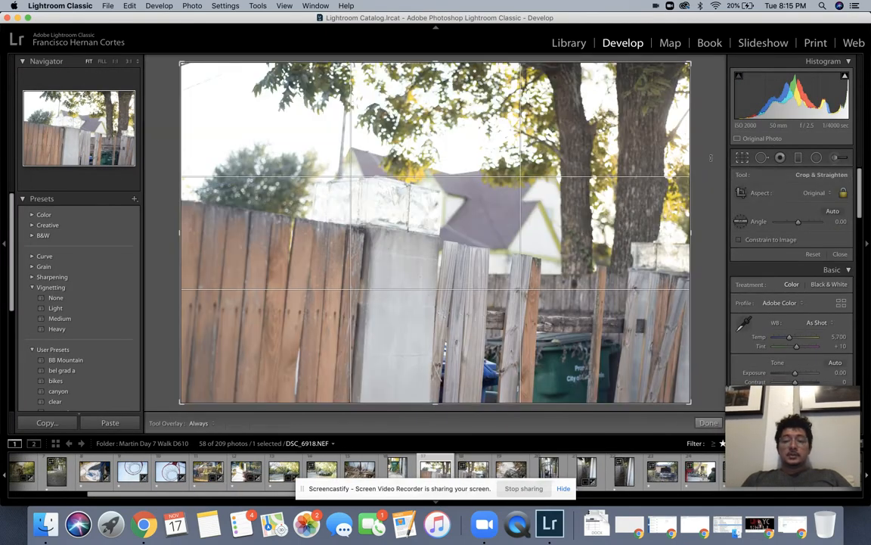
key(r)
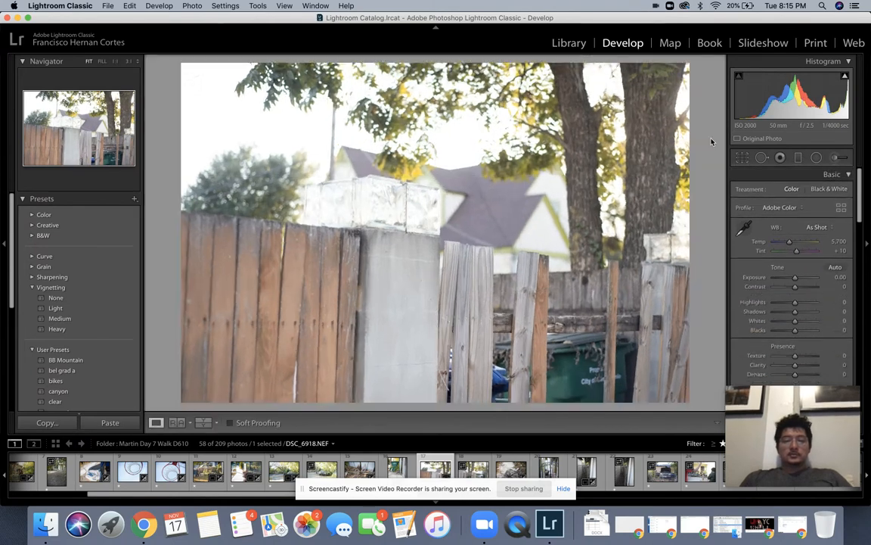
key(r)
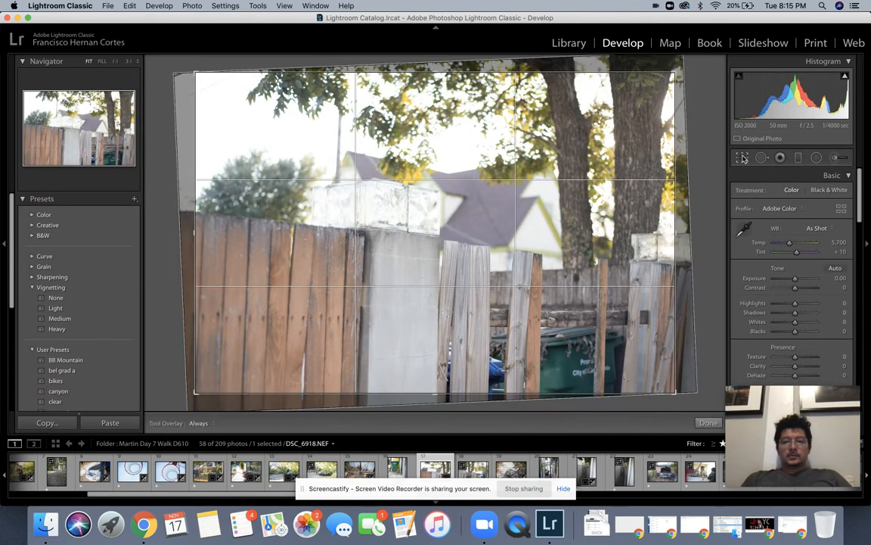
key(r)
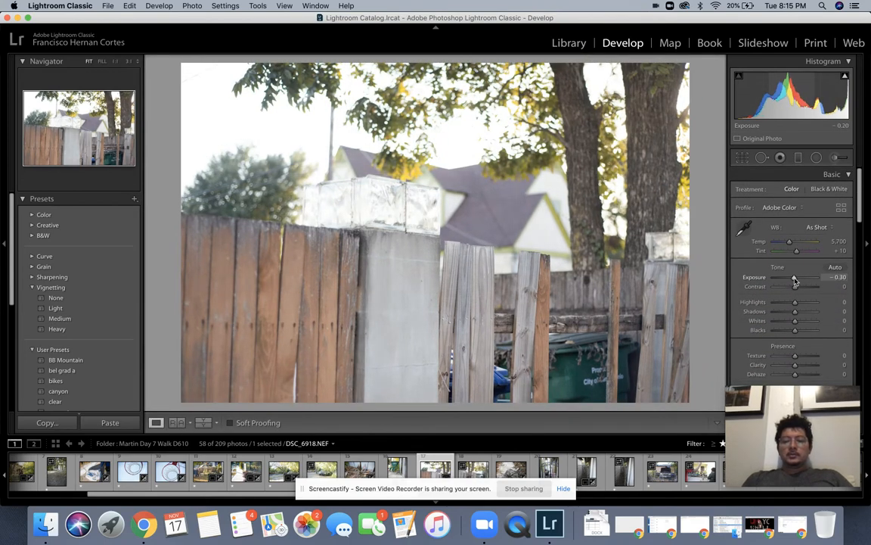
Step: Darken exposure to -1.30 and raise contrast to +20, then advance to DSC_6919
drag(795, 278, 791, 279)
key(Down)
key(Down)
key(Down)
key(Down)
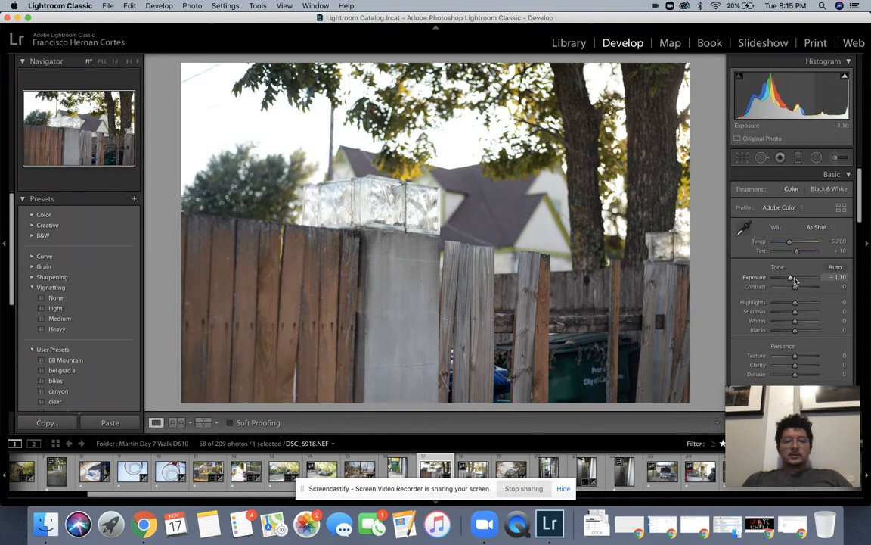
click(382, 196)
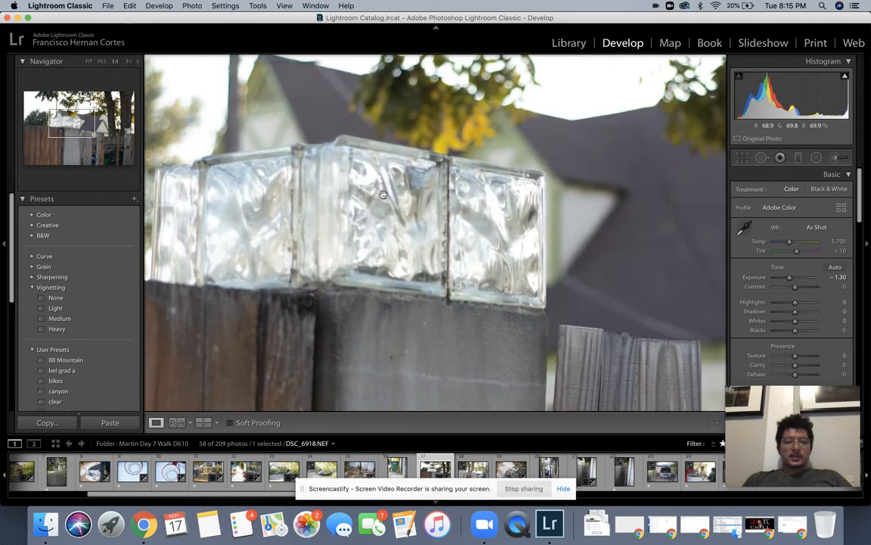
click(383, 195)
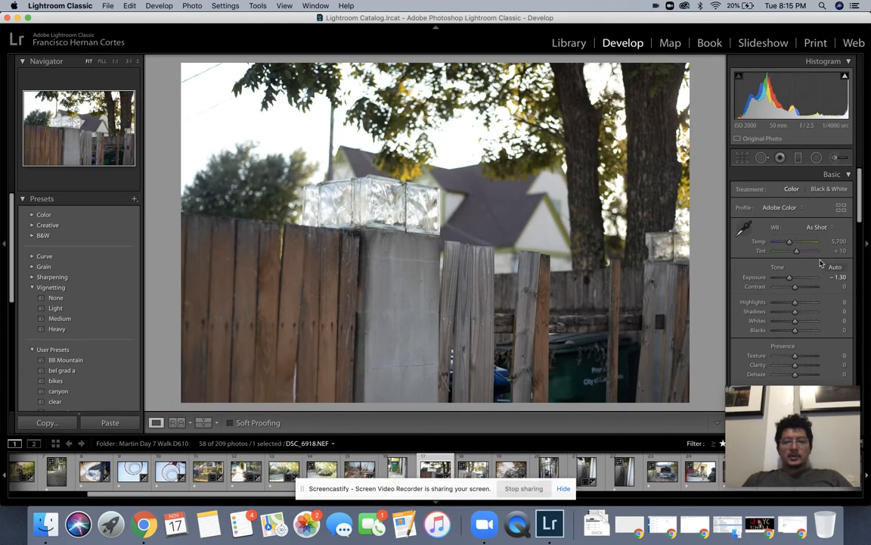
key(Up)
key(Up)
key(Up)
key(Up)
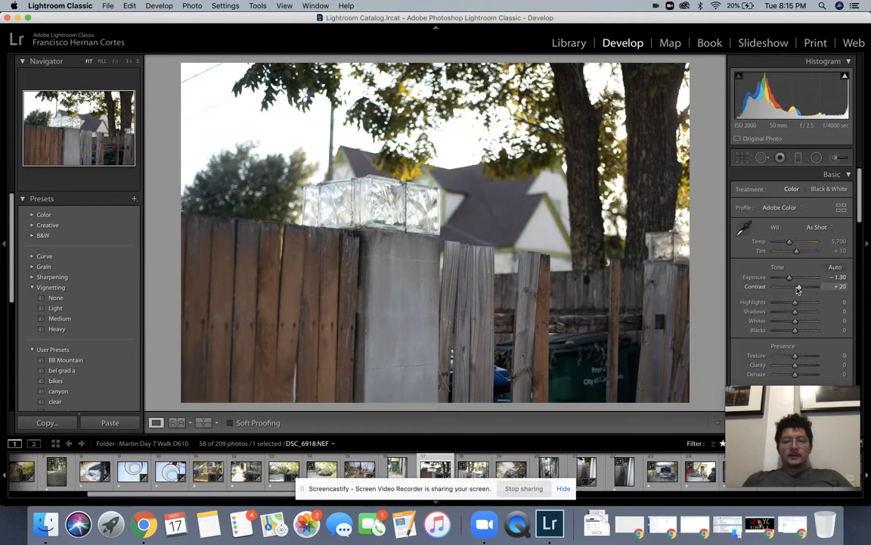
key(Right)
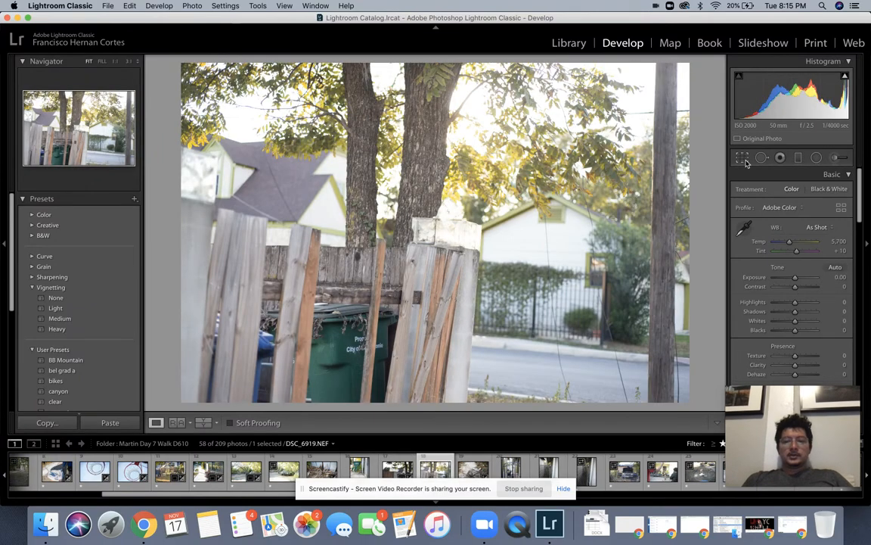
Step: Straighten the fence photo to about -3.49° and darken its Exposure to -1.40
click(742, 158)
drag(701, 171, 707, 144)
key(r)
key(r)
key(r)
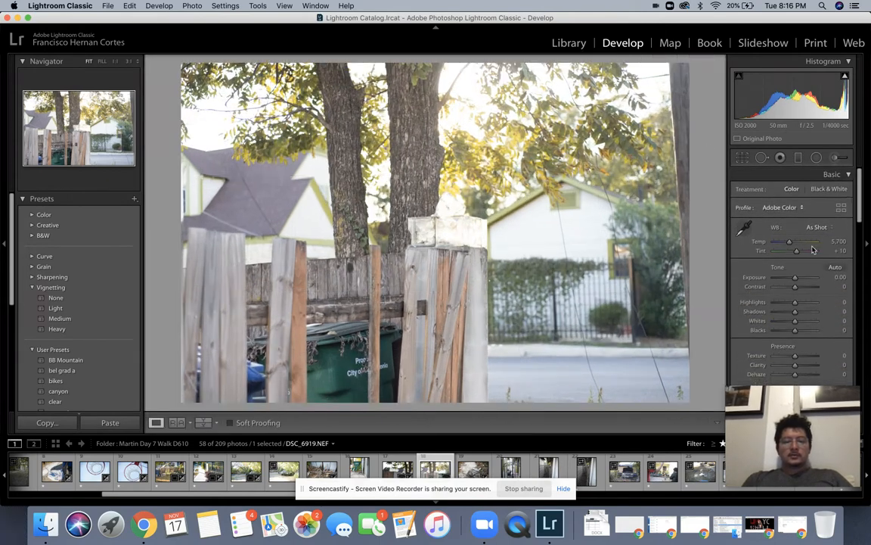
drag(795, 280, 793, 281)
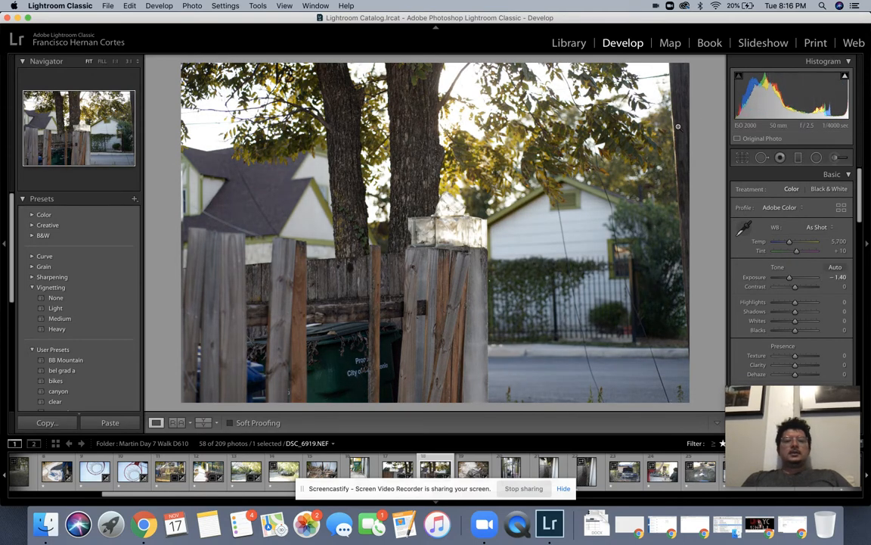
Step: Refine the rotation angle, commit the crop, and advance toward the gate photo
click(742, 157)
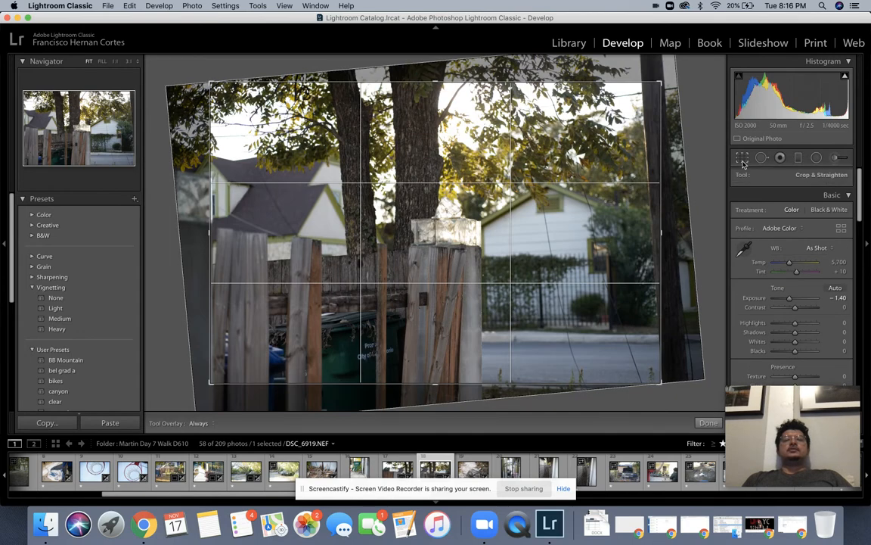
drag(703, 146, 706, 151)
key(Return)
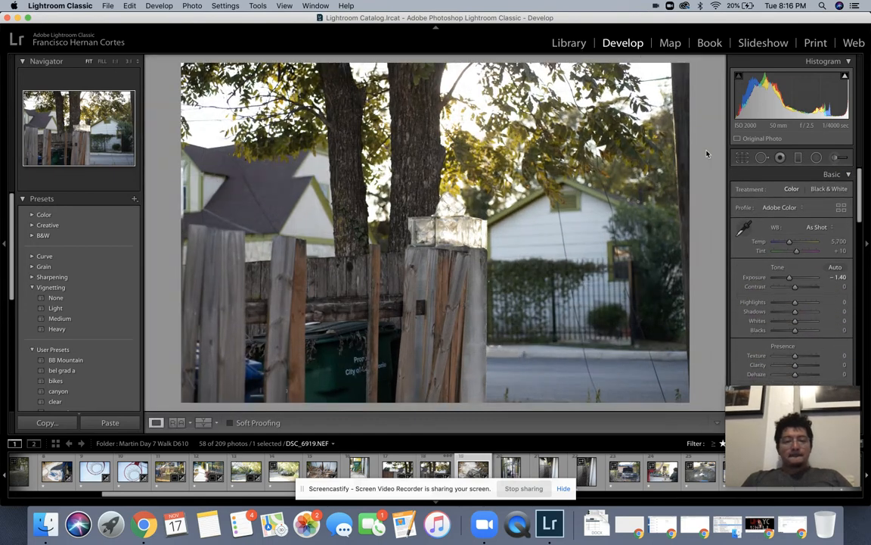
key(Right)
key(Right)
key(Right)
key(Right)
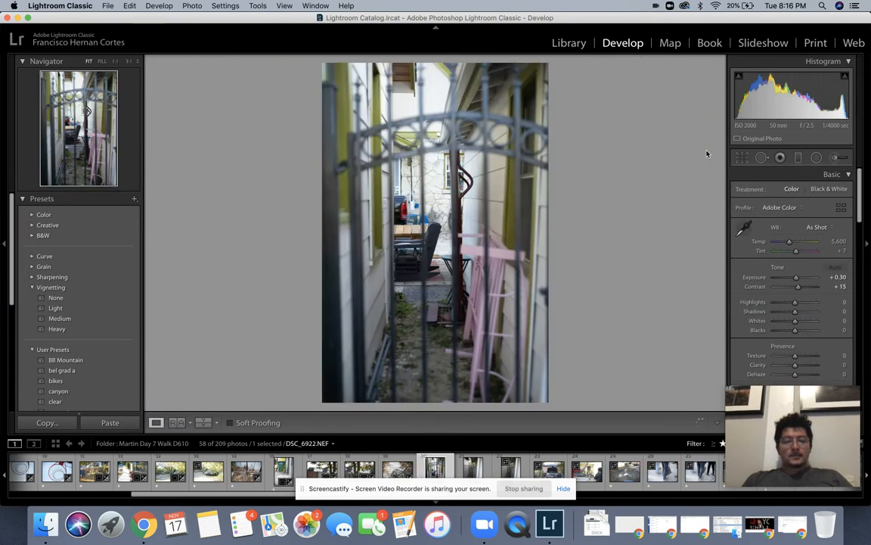
Step: Advance to the truck-behind-the-fence photo (DSC_6926) and apply its straightened crop
key(Right)
key(Right)
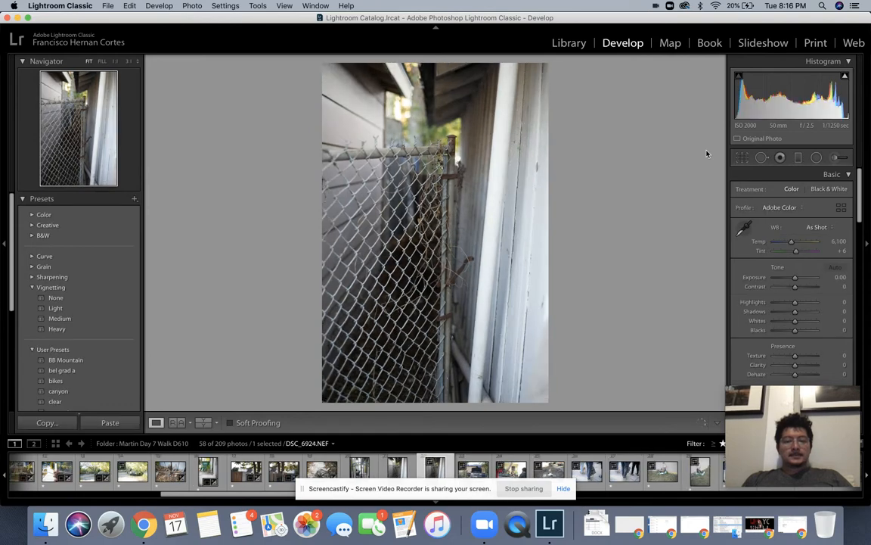
key(Right)
key(Right)
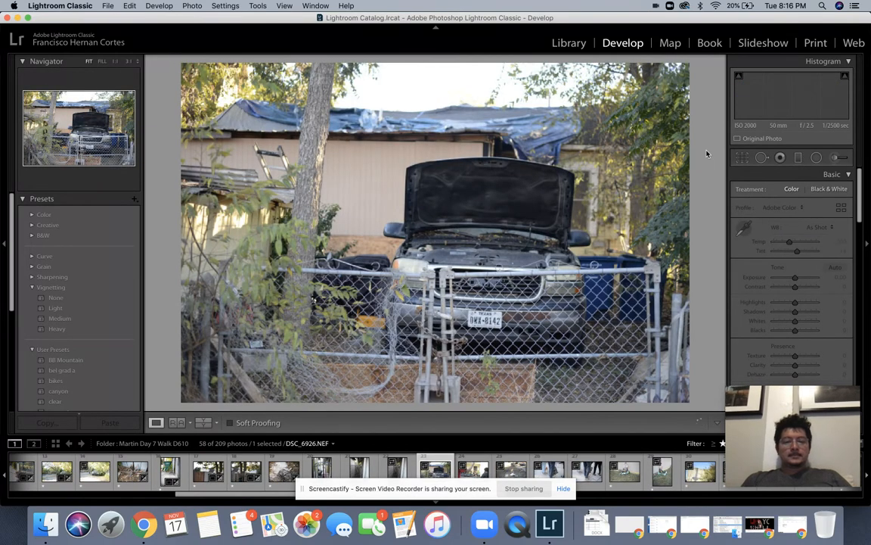
click(744, 158)
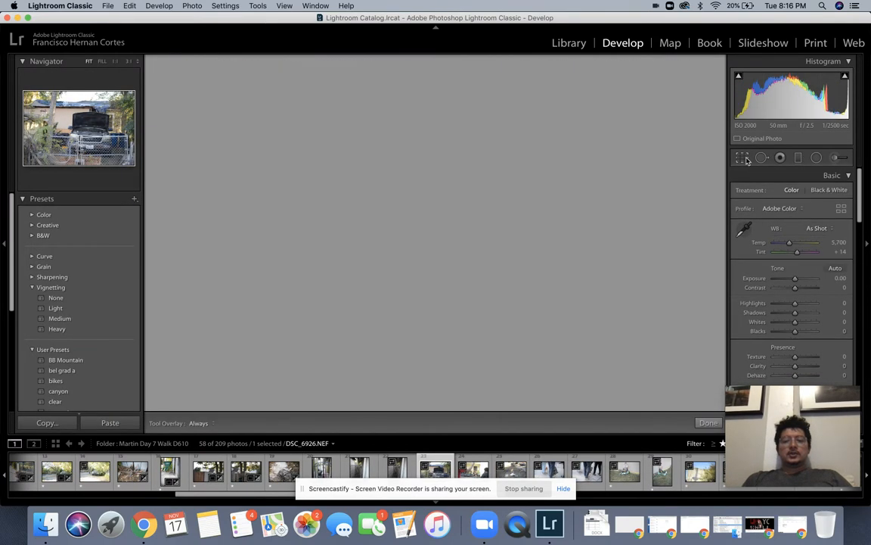
key(Return)
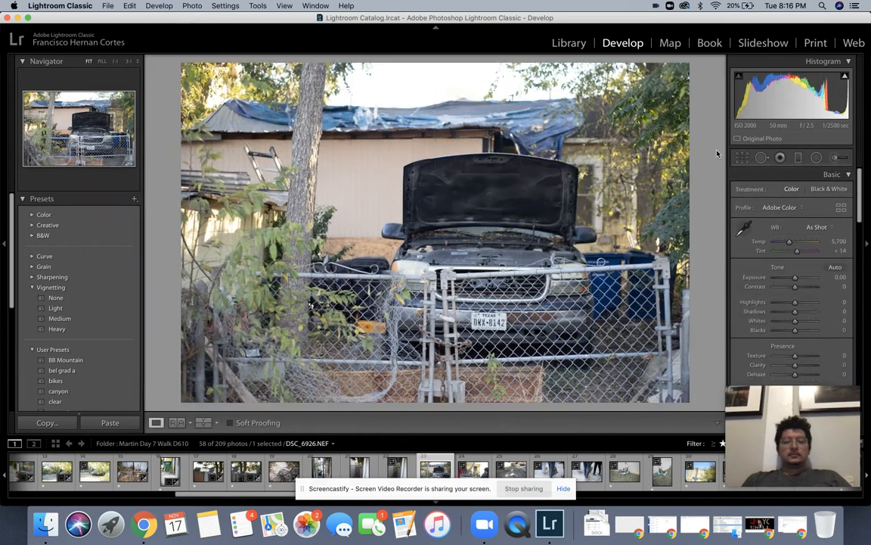
Step: Raise the truck photo's Contrast to +50, then go to the porch-with-dogs photo
drag(795, 287, 797, 290)
key(Up)
key(Up)
key(Up)
key(Up)
key(Up)
key(Up)
key(Up)
key(Up)
key(Up)
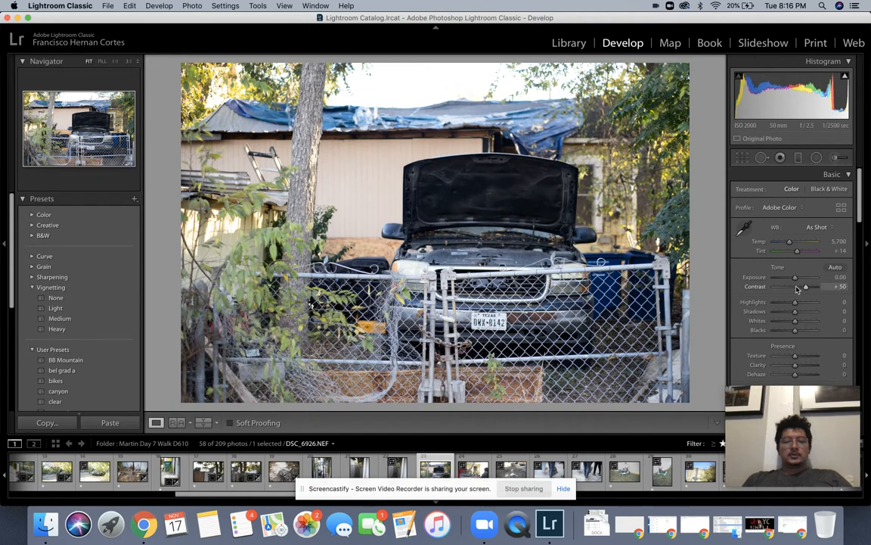
key(Right)
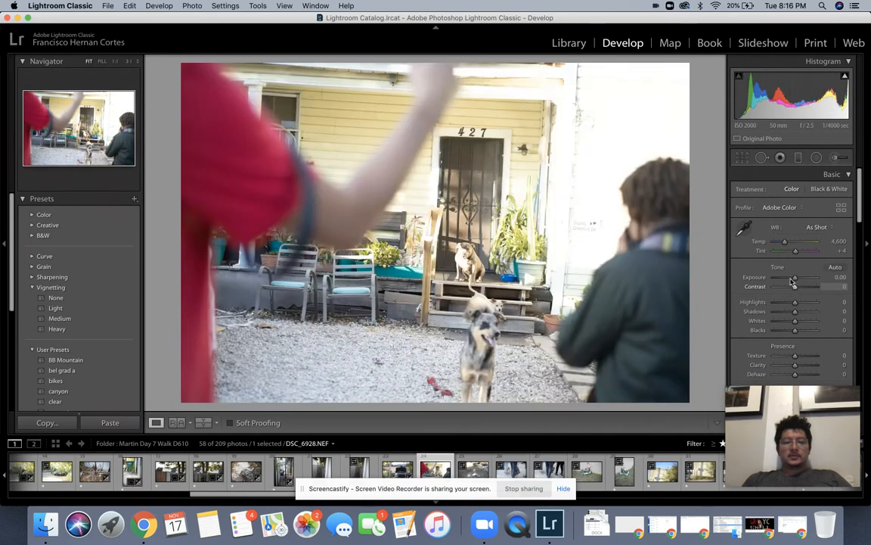
Step: Rotate the porch photo about 3.5° to level it and apply the crop
key(r)
right_click(718, 168)
click(716, 169)
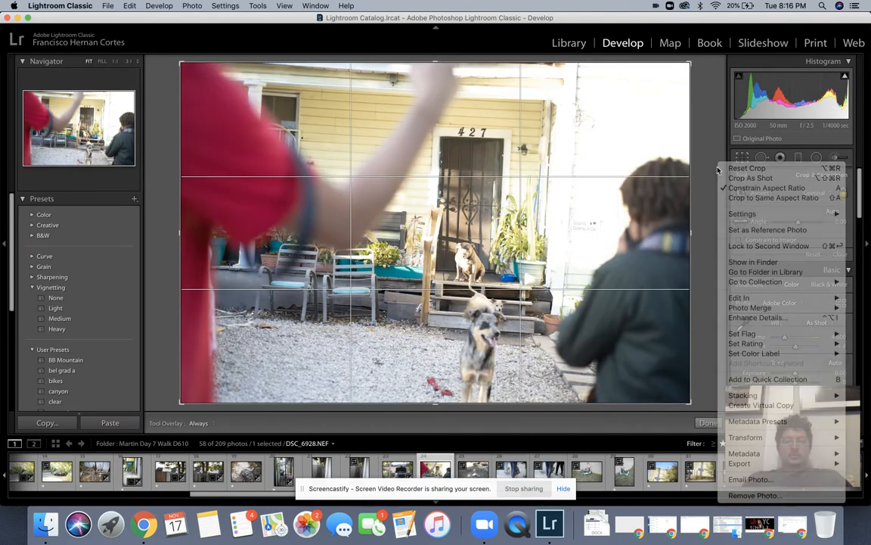
drag(709, 168, 703, 149)
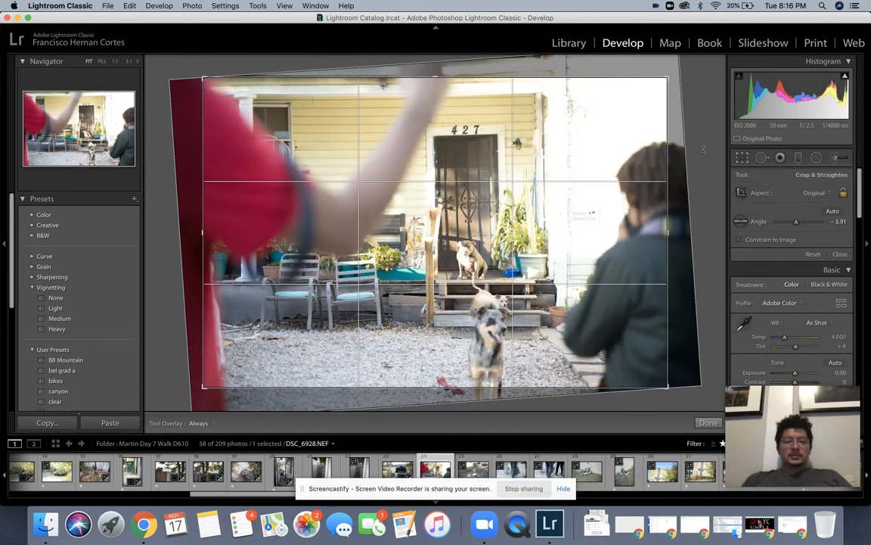
key(Return)
Step: Check the dog at 1:1 zoom, then pull Highlights down to -56
click(463, 262)
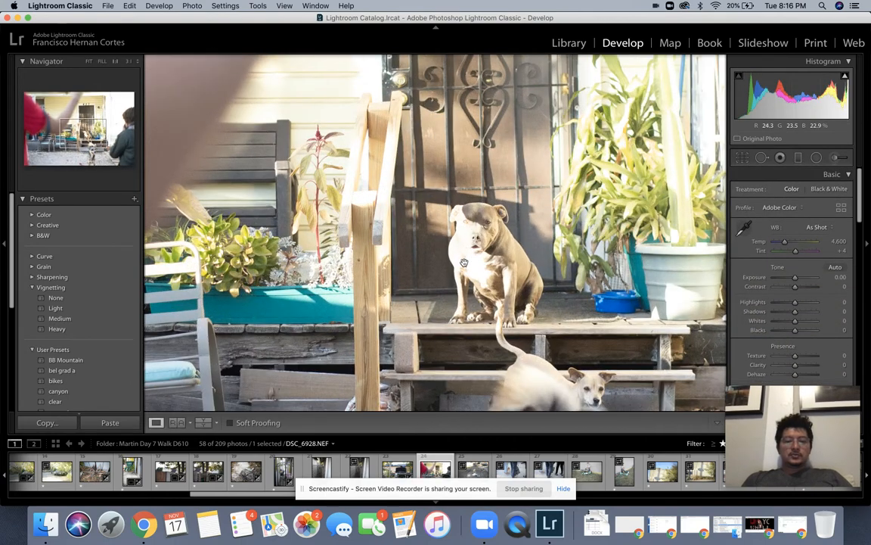
click(465, 263)
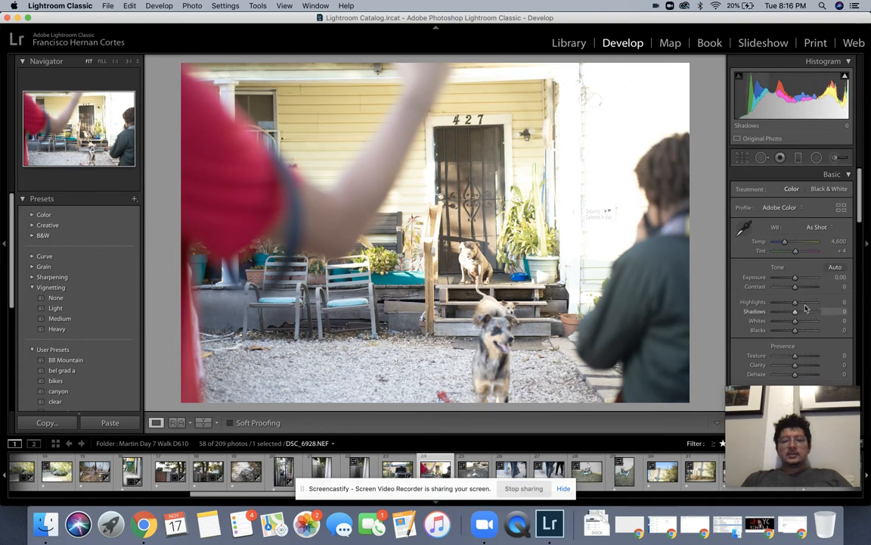
key(r)
key(r)
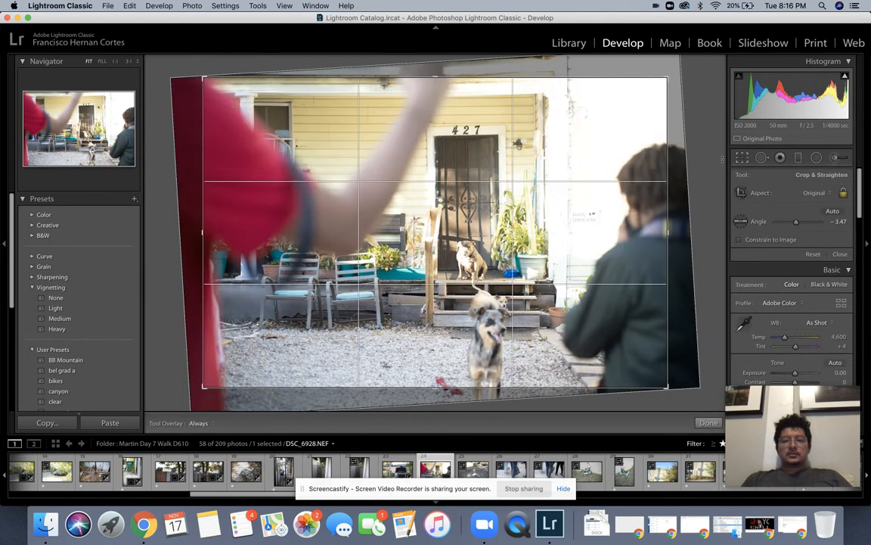
drag(794, 302, 784, 304)
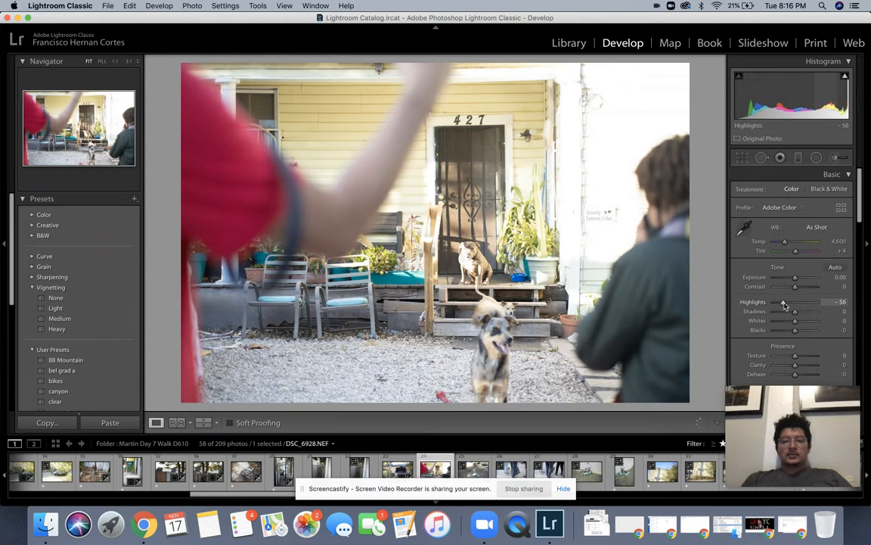
Step: Set Whites -52, Shadows +27, Contrast +20 and Exposure -0.50 on the porch photo
drag(793, 322, 786, 323)
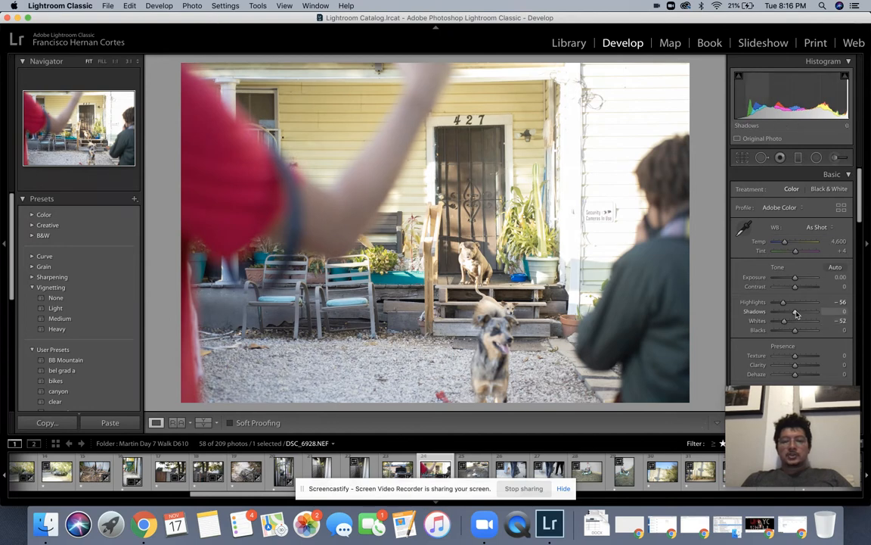
drag(797, 314, 803, 314)
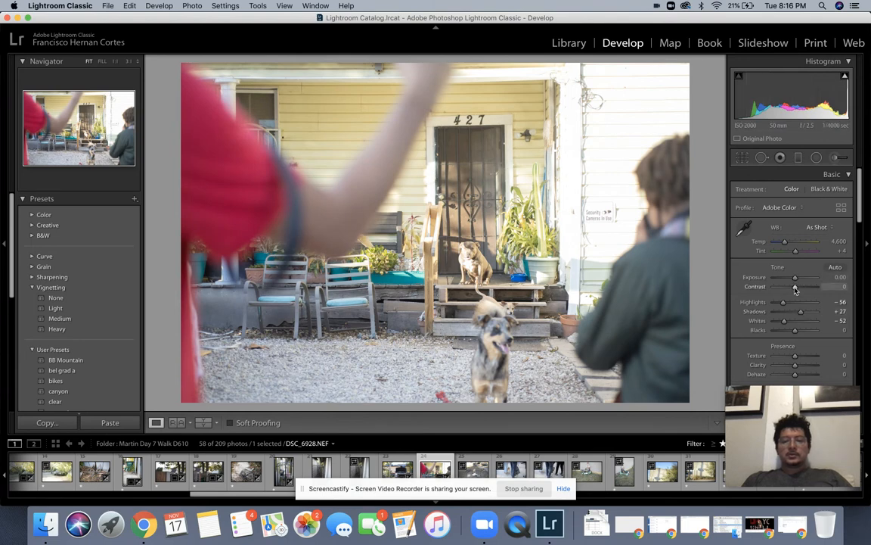
drag(795, 291, 793, 278)
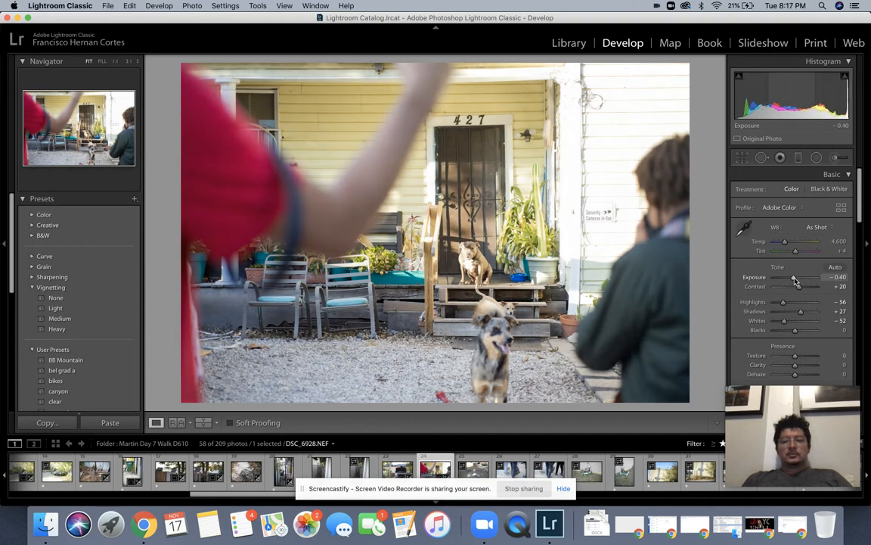
drag(794, 278, 794, 278)
Step: Compare the porch photo before/after with a zoomed check, then open the ducks photo
key(Right)
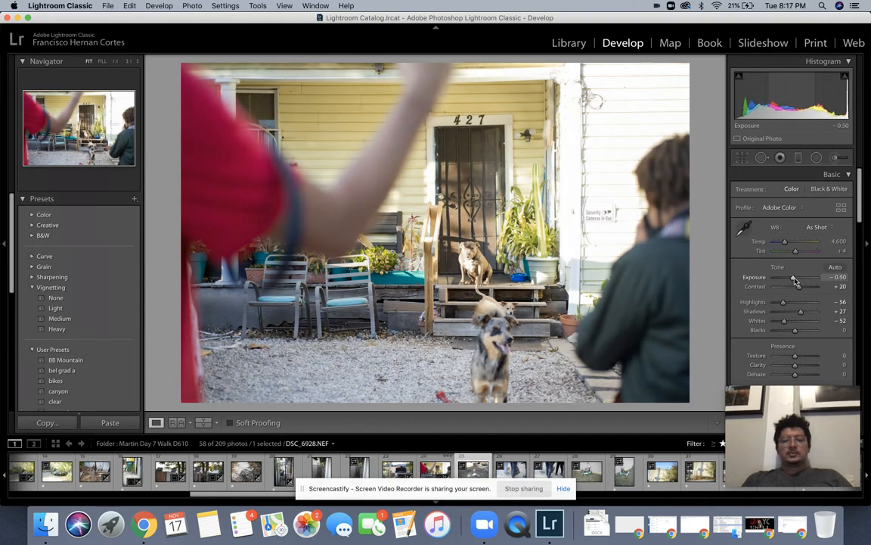
key(Left)
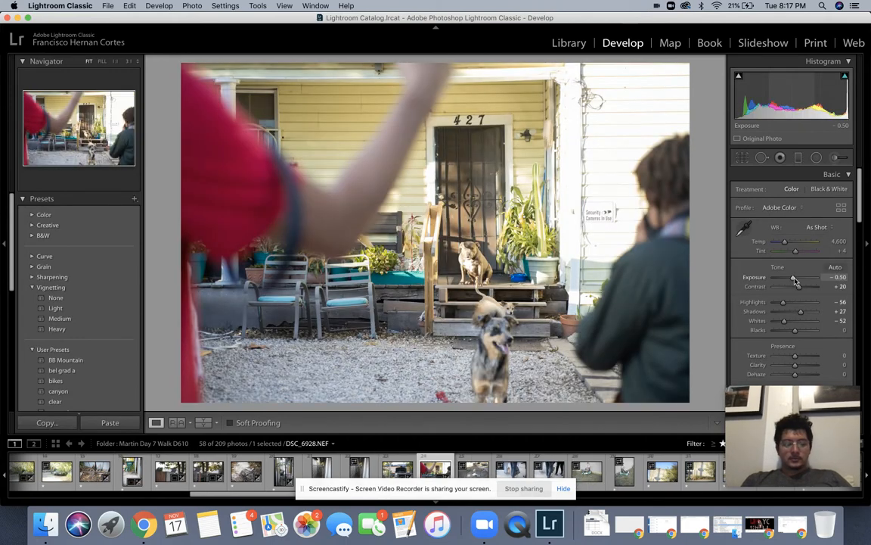
key(alt+y)
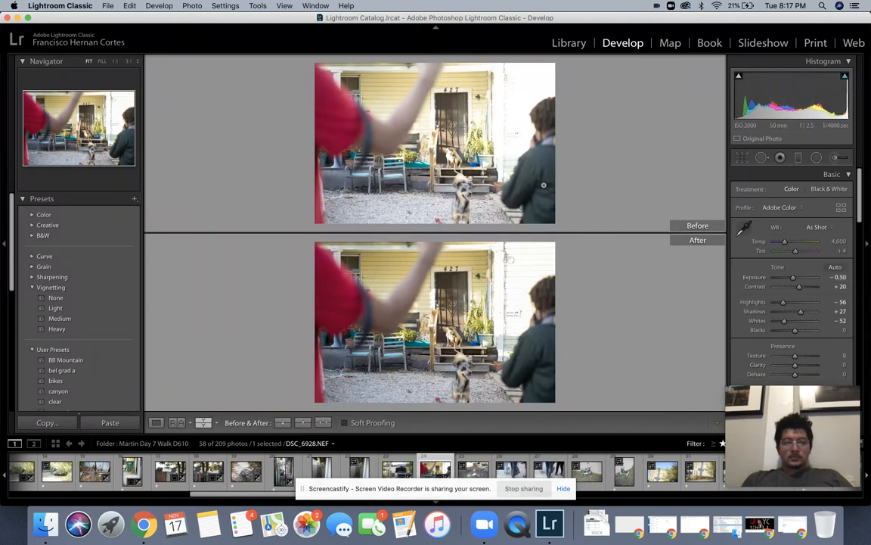
click(448, 181)
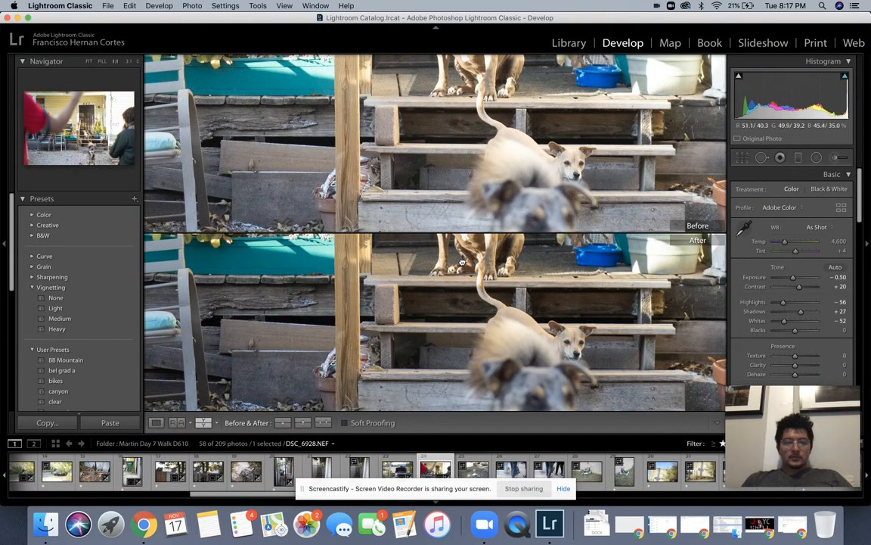
click(462, 261)
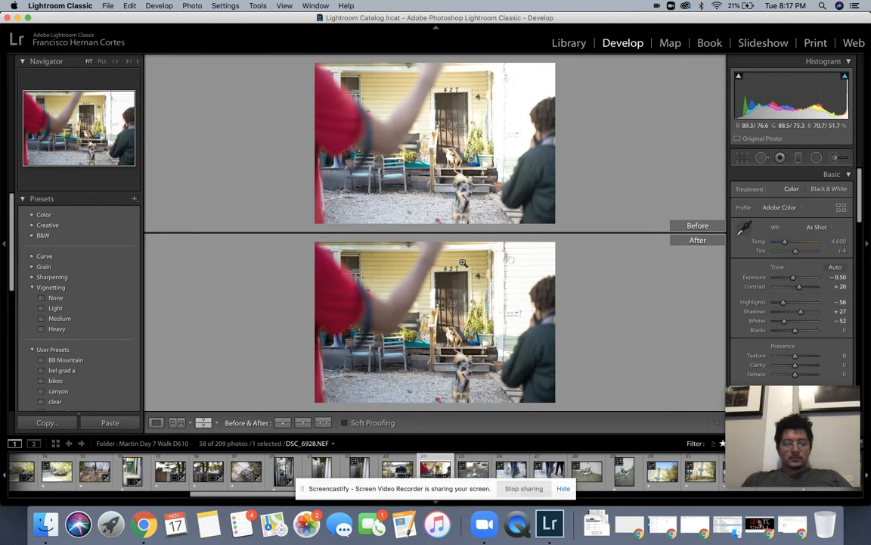
key(d)
key(Right)
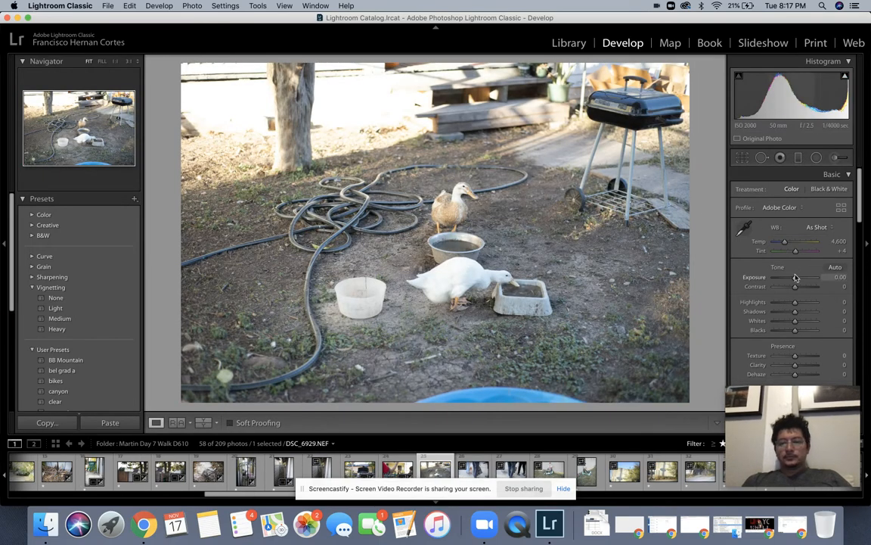
Step: Set the ducks photo to +0.30 Exposure and give the next two photos Contrast +15 and +35
drag(794, 276, 797, 290)
key(Right)
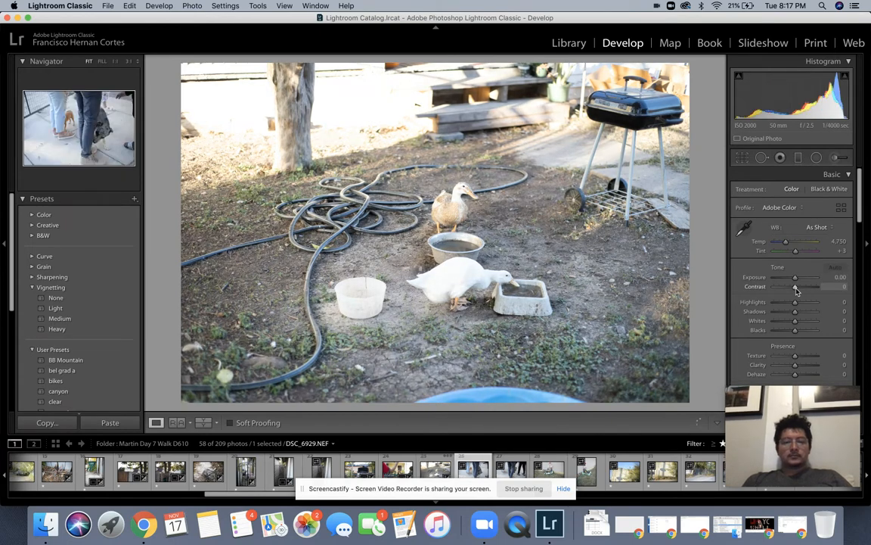
drag(796, 289, 798, 289)
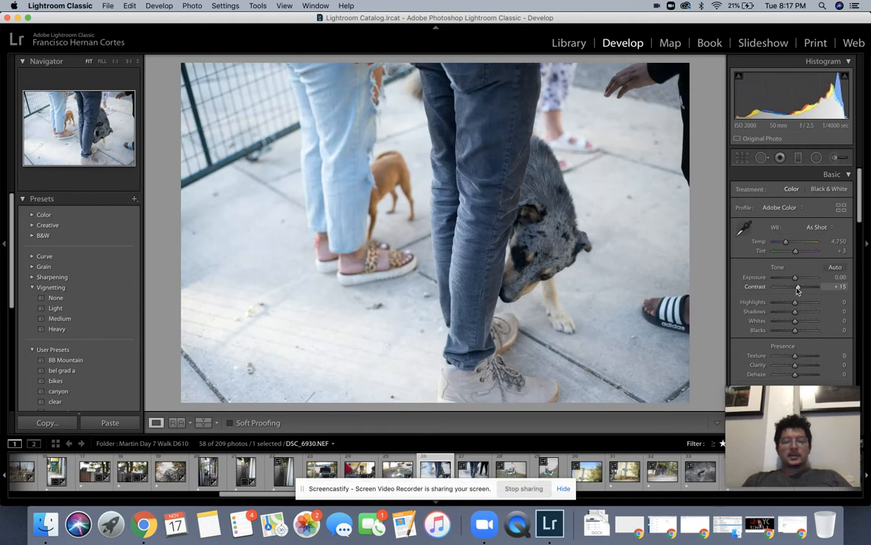
key(Right)
drag(796, 289, 798, 290)
key(Right)
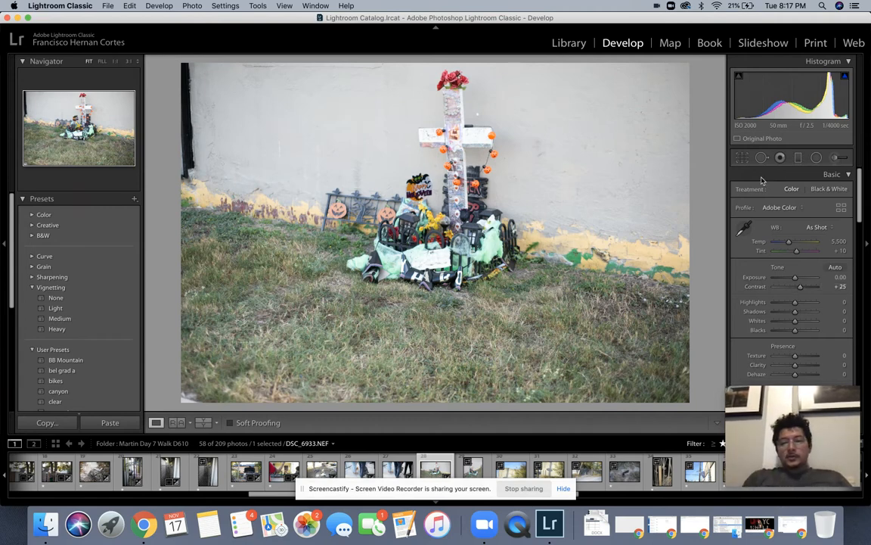
Step: Level the roadside cross photo slightly and crop tighter, repositioning it within the frame
click(742, 159)
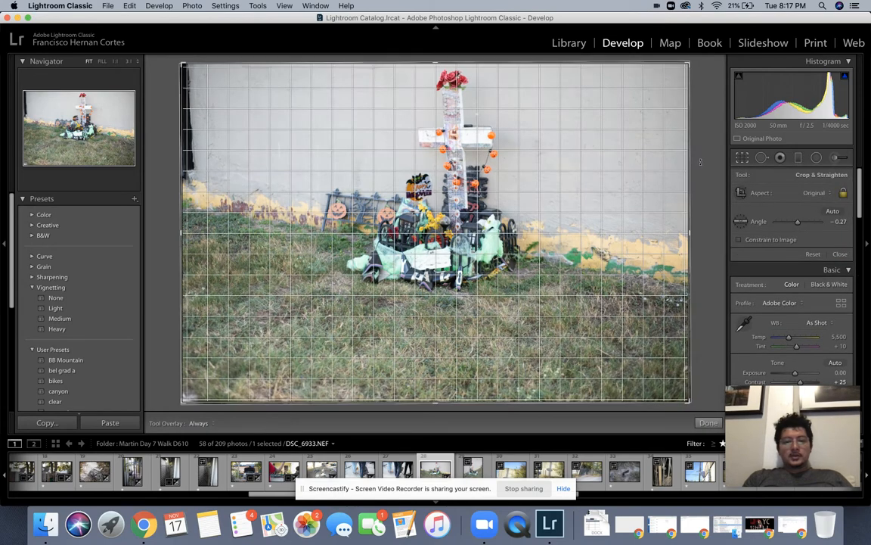
drag(701, 163, 701, 165)
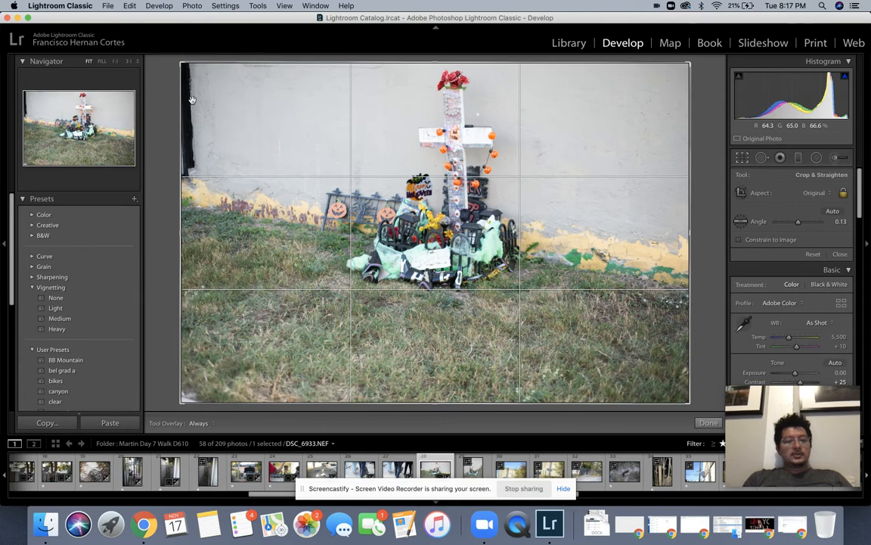
drag(181, 402, 200, 377)
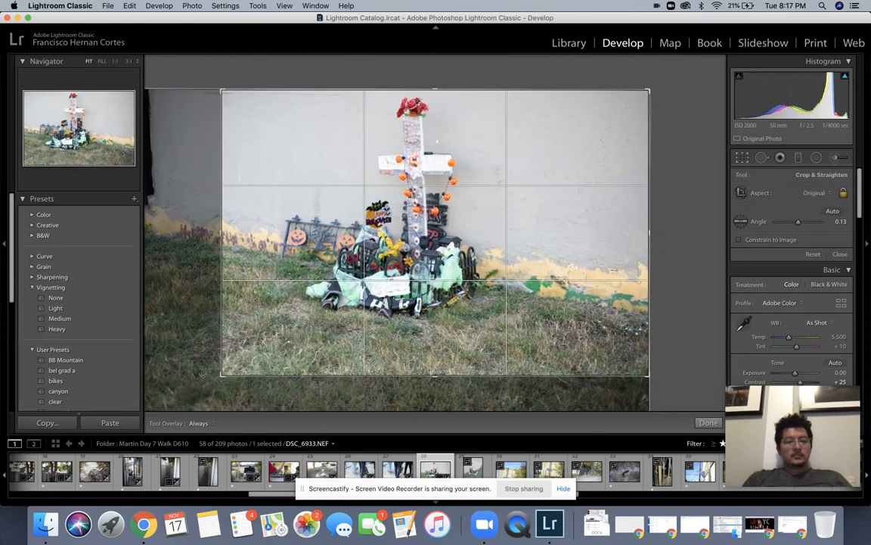
key(Return)
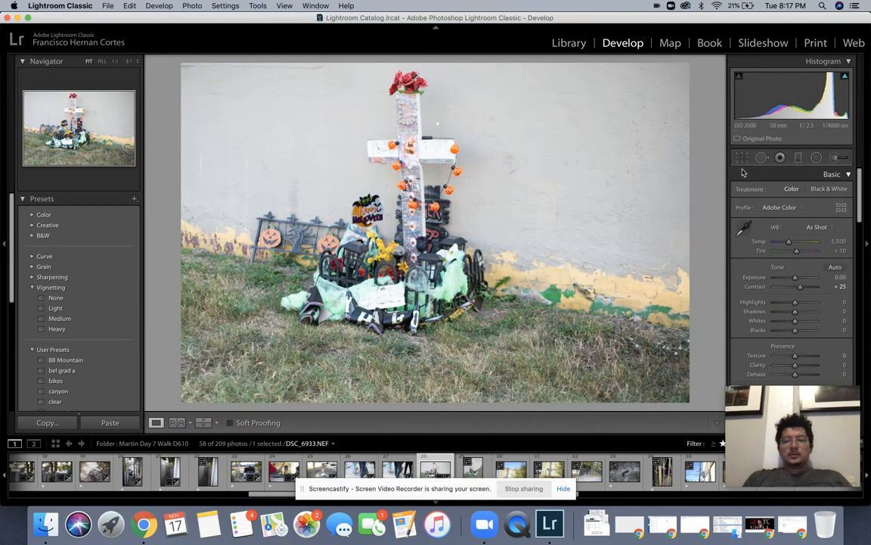
click(742, 159)
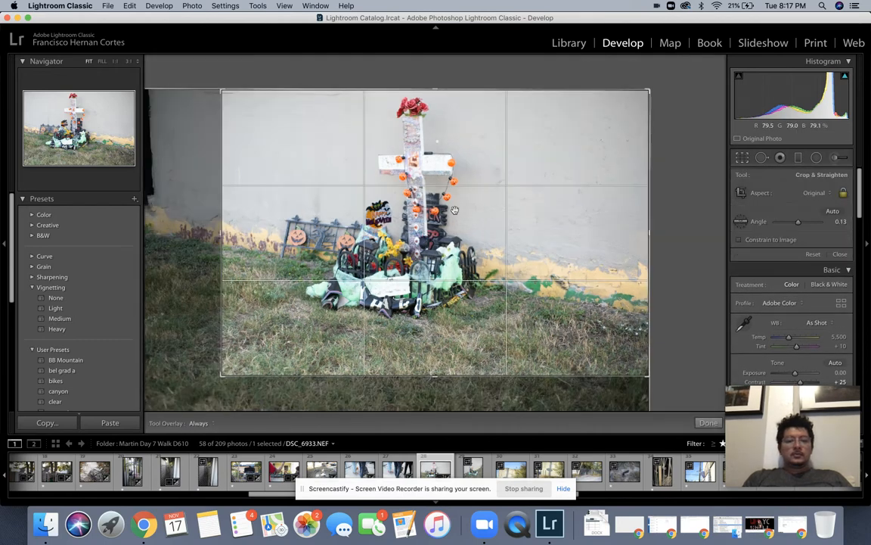
drag(405, 234, 470, 239)
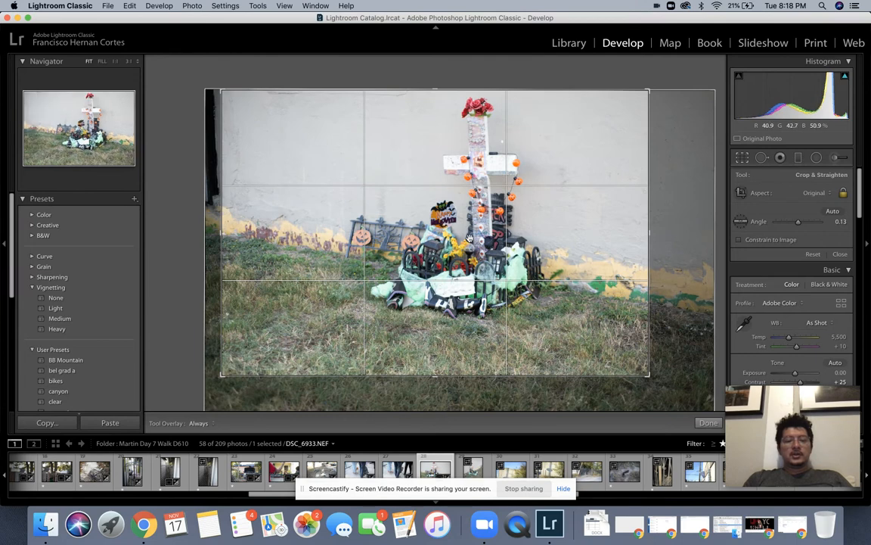
key(Return)
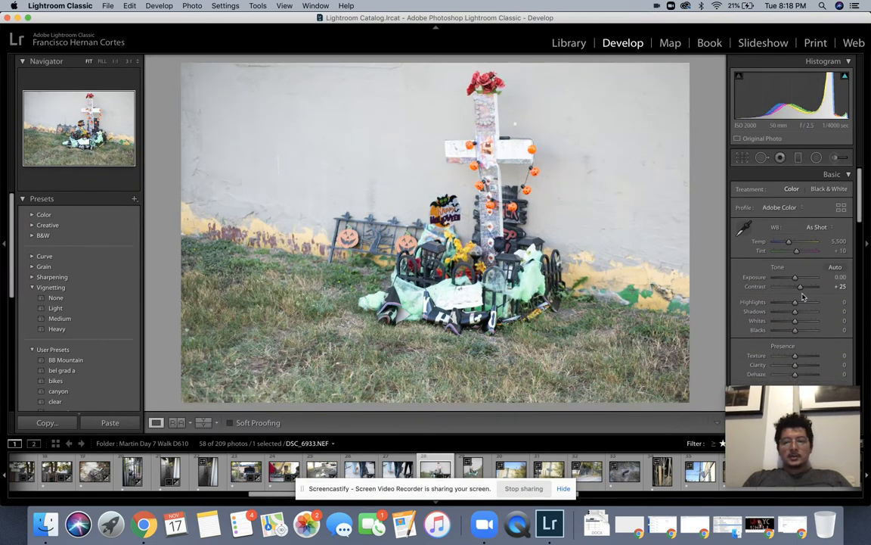
Step: Boost the cross photo's contrast, then give the next photo a Light vignette and +10 Contrast
drag(800, 286, 803, 289)
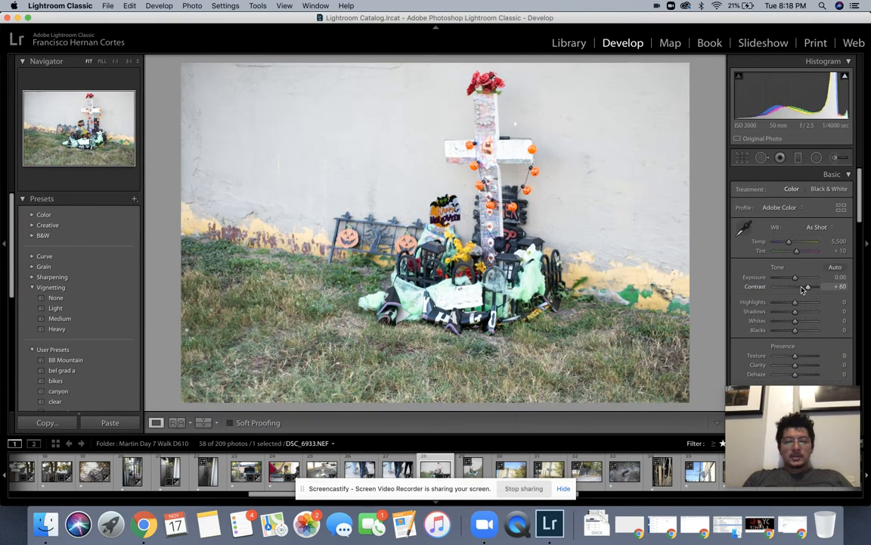
key(Right)
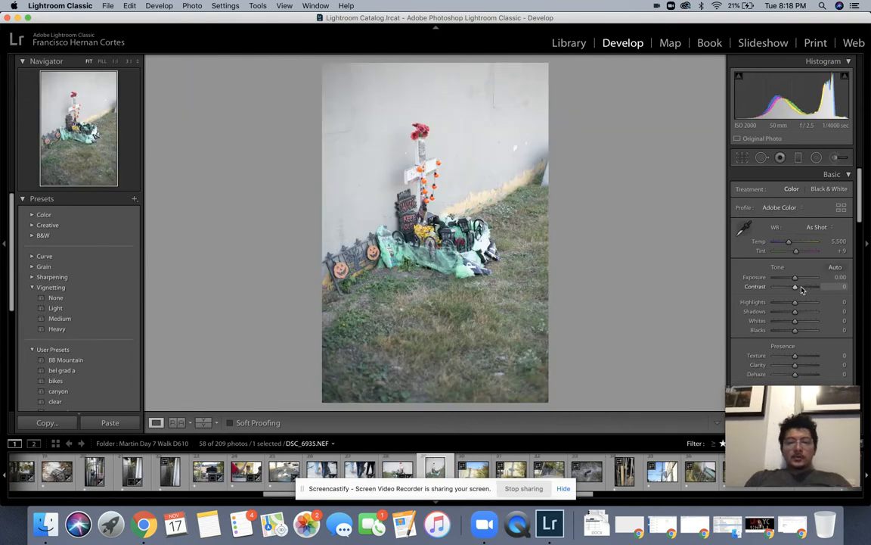
click(74, 308)
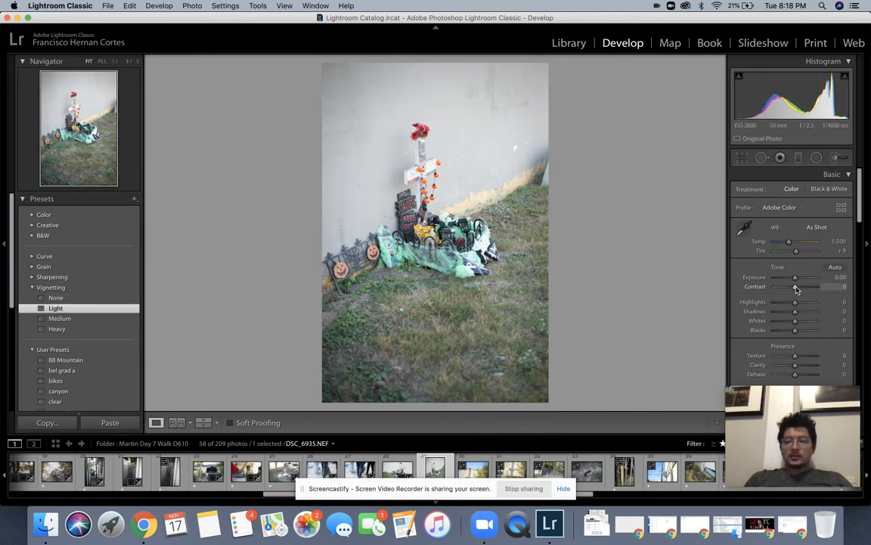
drag(795, 288, 796, 289)
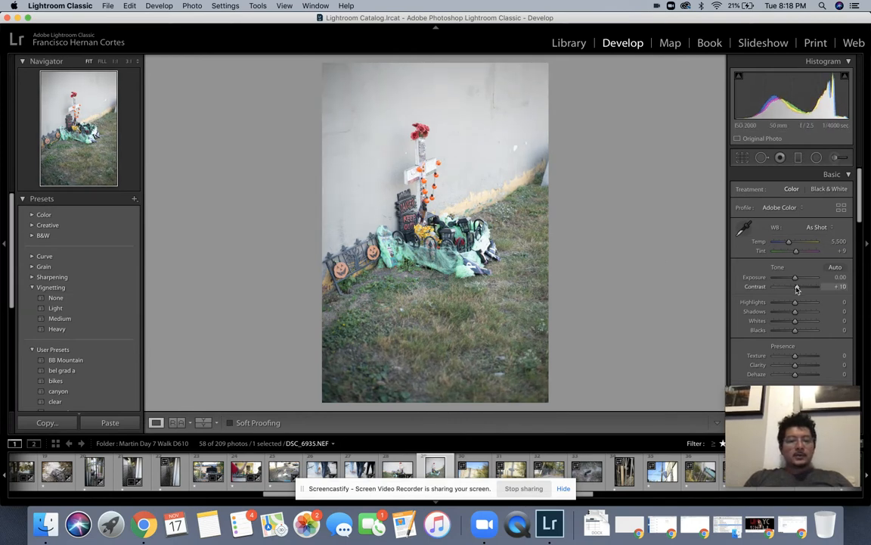
key(Right)
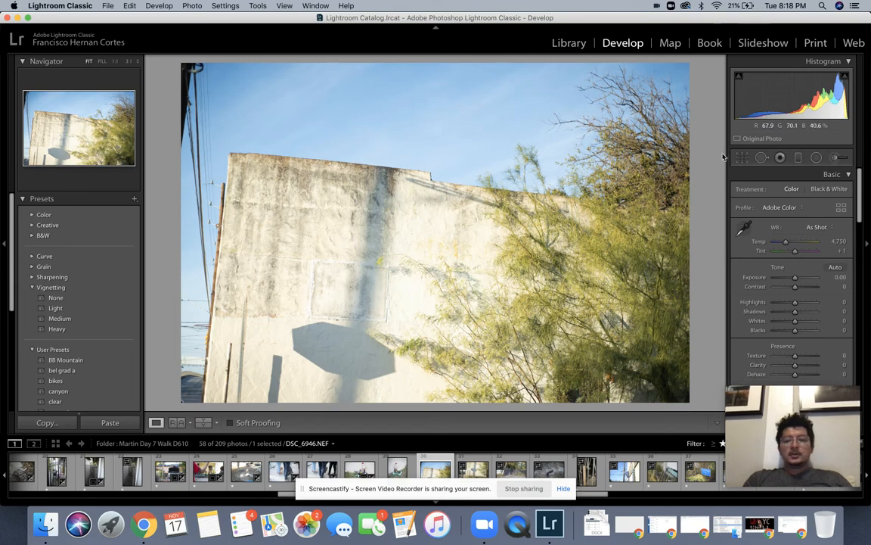
Step: Straighten the tilted building photo over three successive rotation passes
key(r)
drag(704, 86, 700, 72)
key(Return)
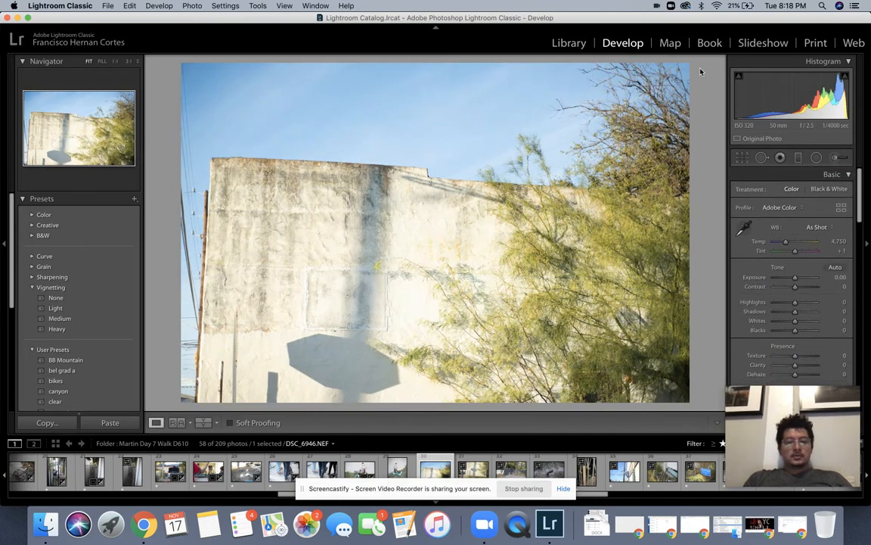
key(r)
drag(704, 105, 707, 127)
key(Return)
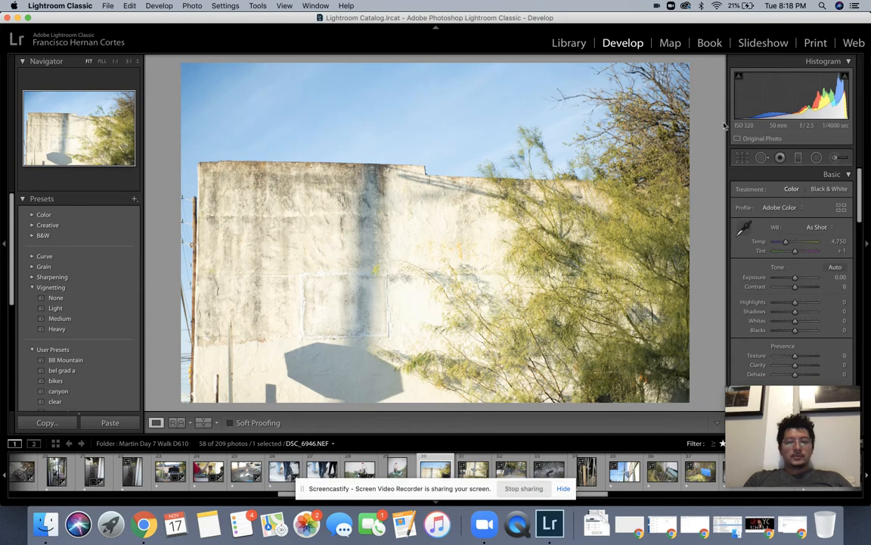
key(r)
drag(711, 144, 716, 159)
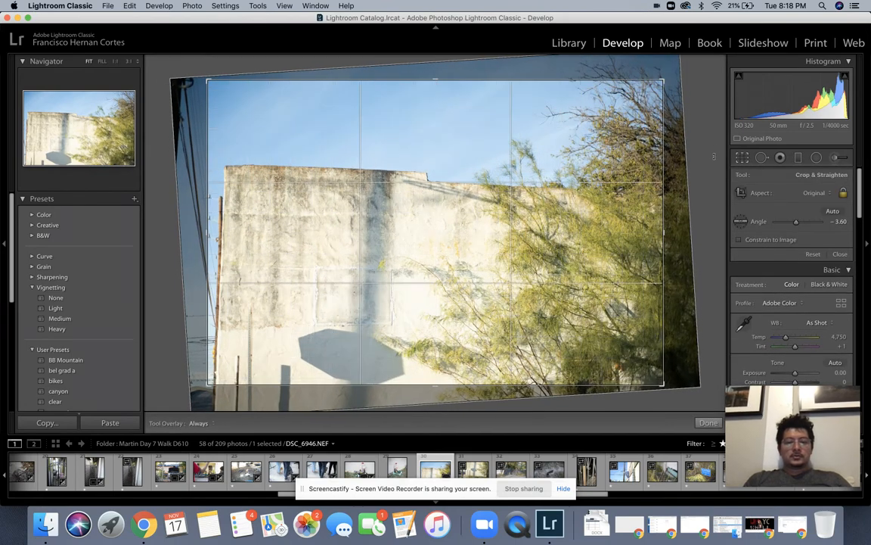
key(Return)
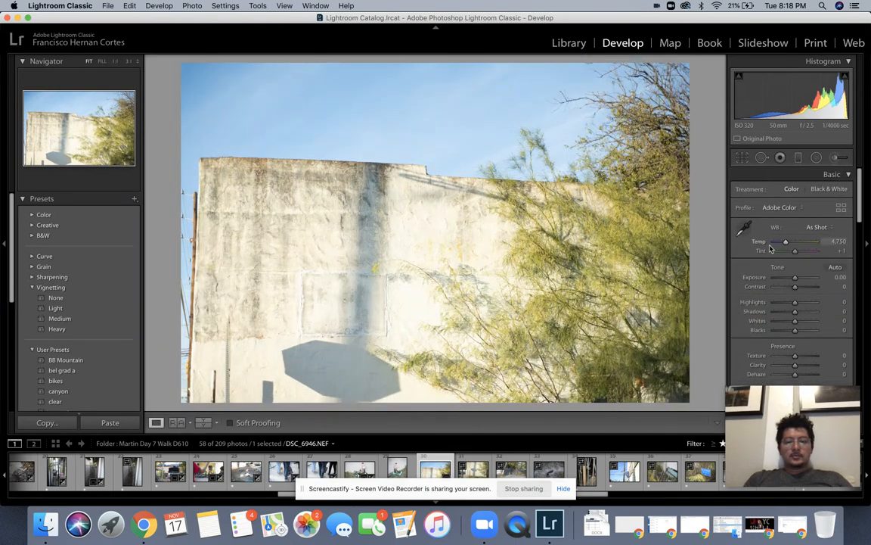
Step: Set the building photo's Contrast to +20 and Exposure to -0.60
drag(796, 288, 798, 288)
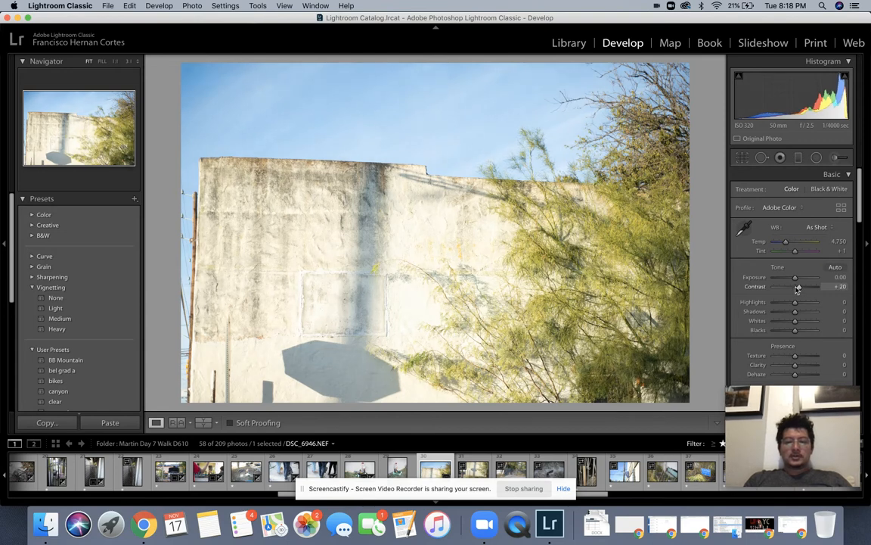
drag(796, 279, 794, 281)
drag(795, 279, 790, 279)
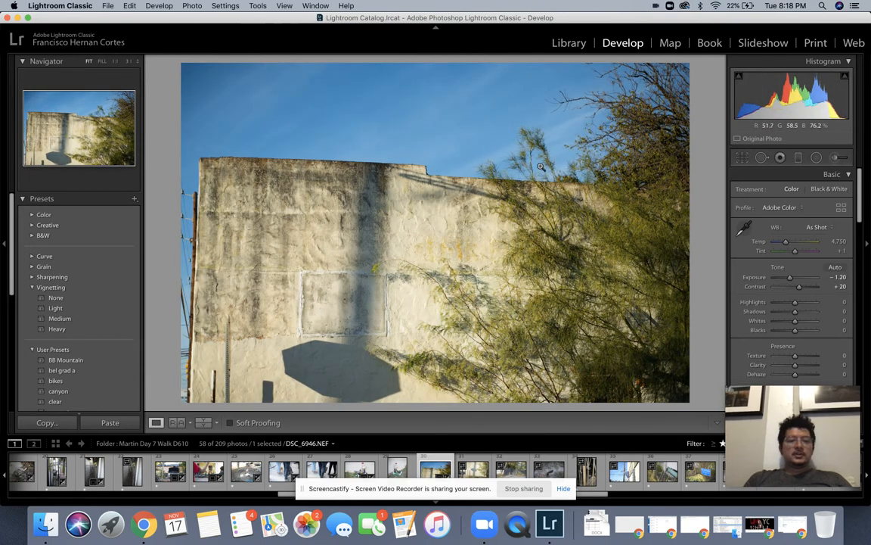
click(795, 278)
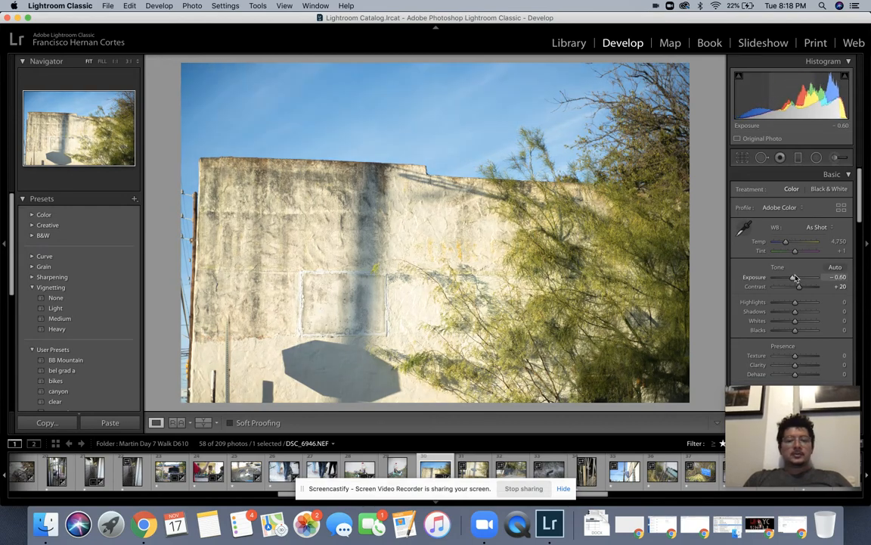
key(Right)
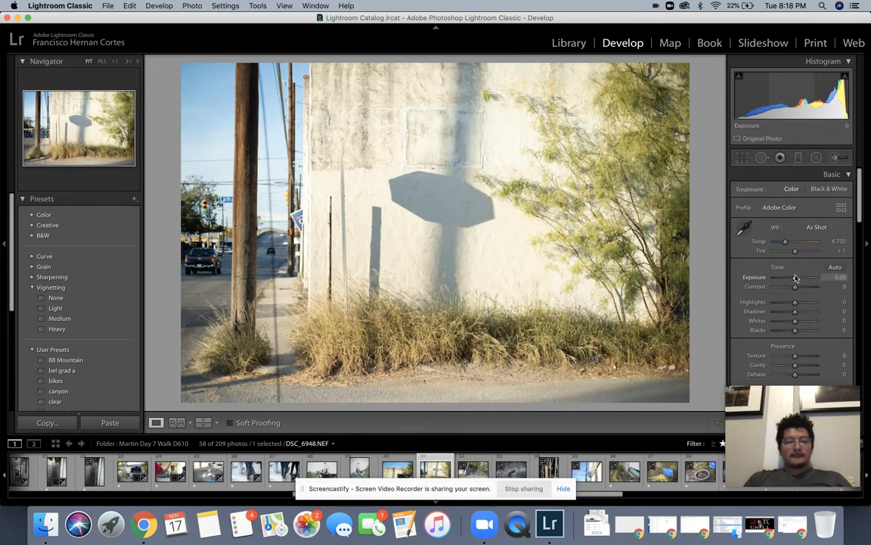
Step: Level the stop-sign-shadow wall photo and set Contrast +35, Highlights -32, Whites -37
key(r)
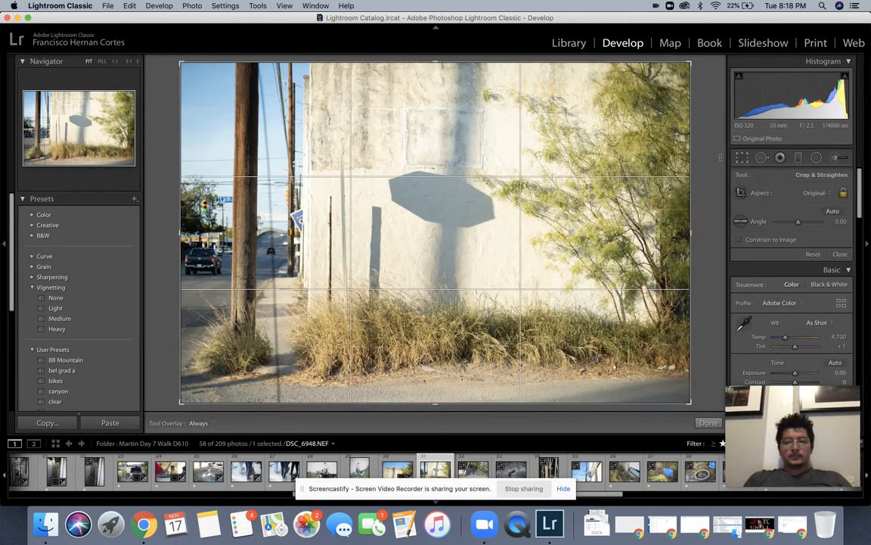
drag(719, 155, 718, 162)
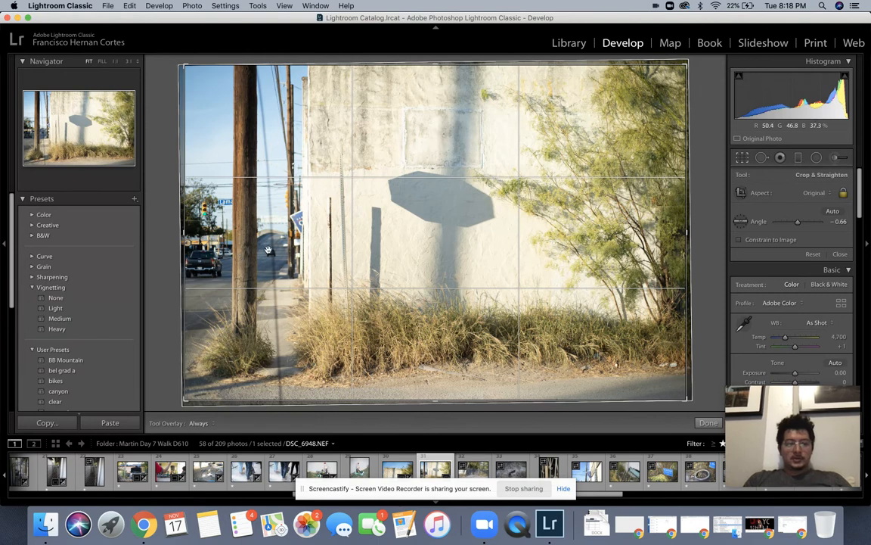
key(Return)
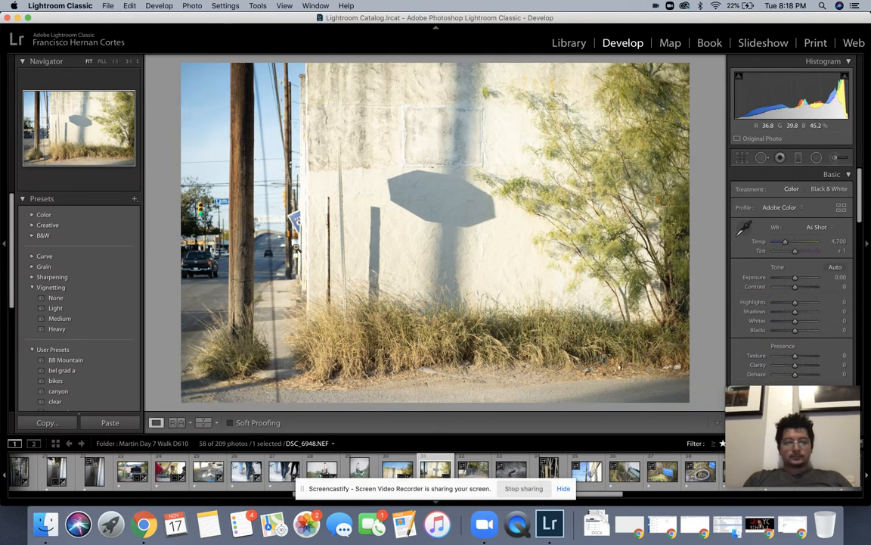
scroll(796, 289, up, 5)
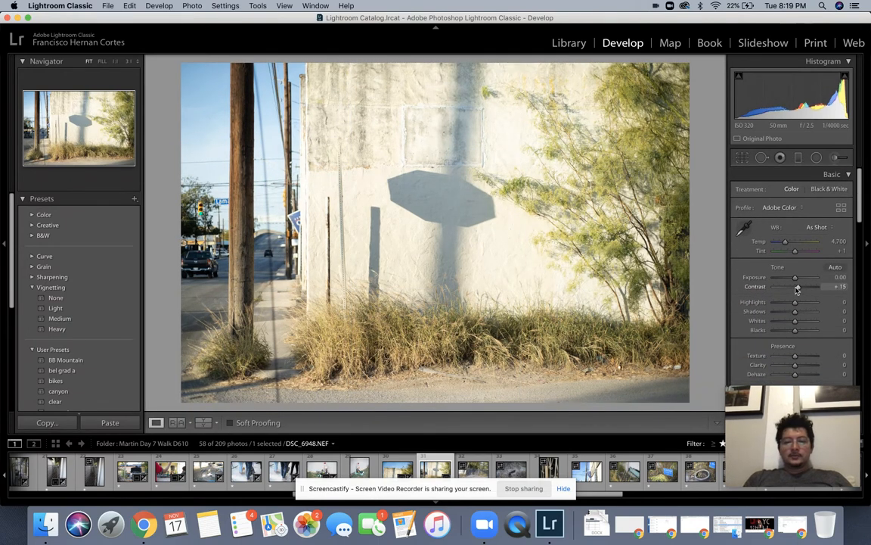
scroll(794, 306, down, 5)
scroll(790, 322, down, 5)
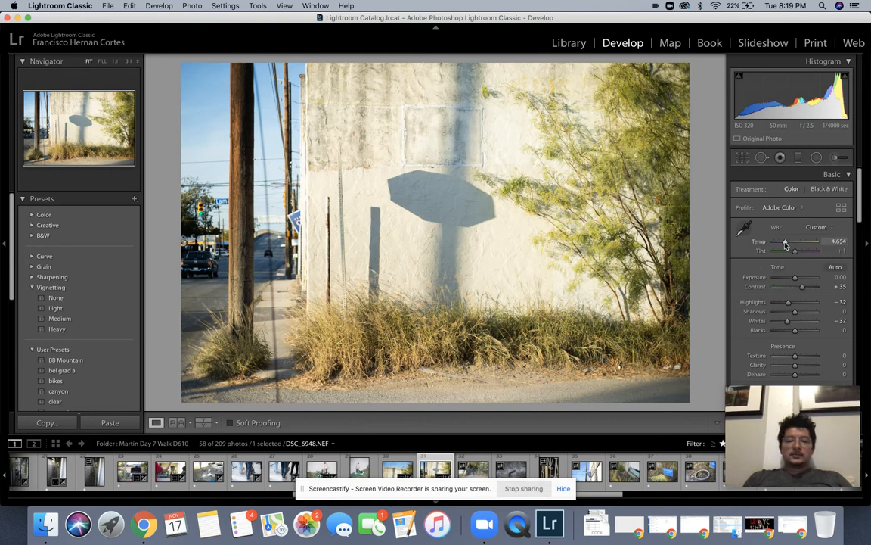
Step: Cool the white balance to Temp 4,248 and check the Before/After view
drag(786, 244, 784, 245)
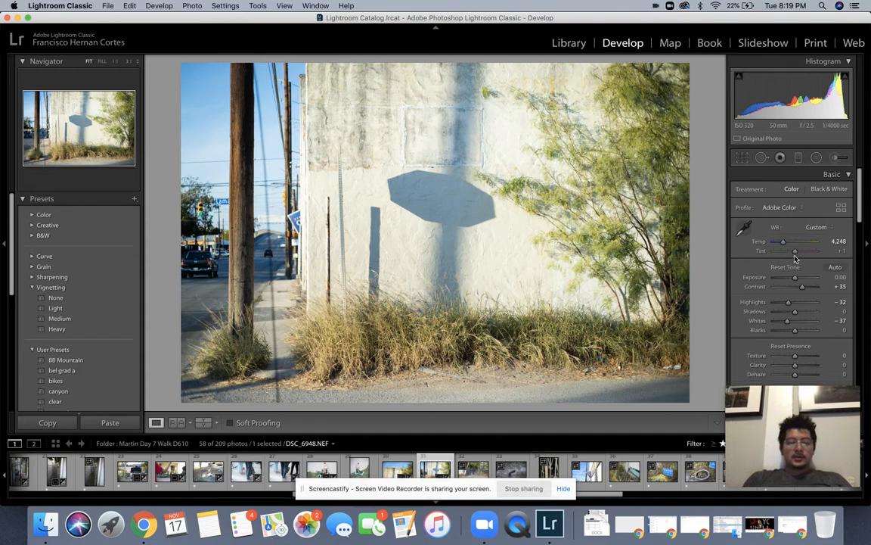
key(alt+y)
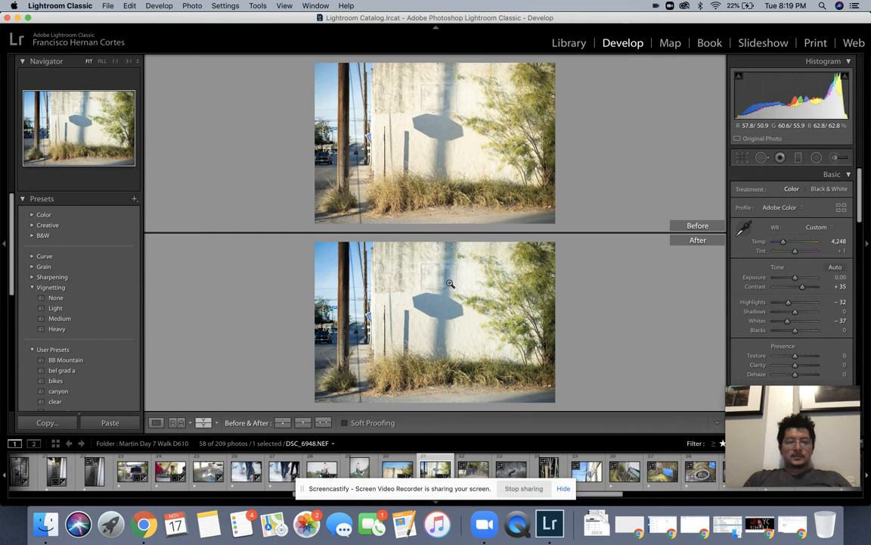
key(y)
key(Right)
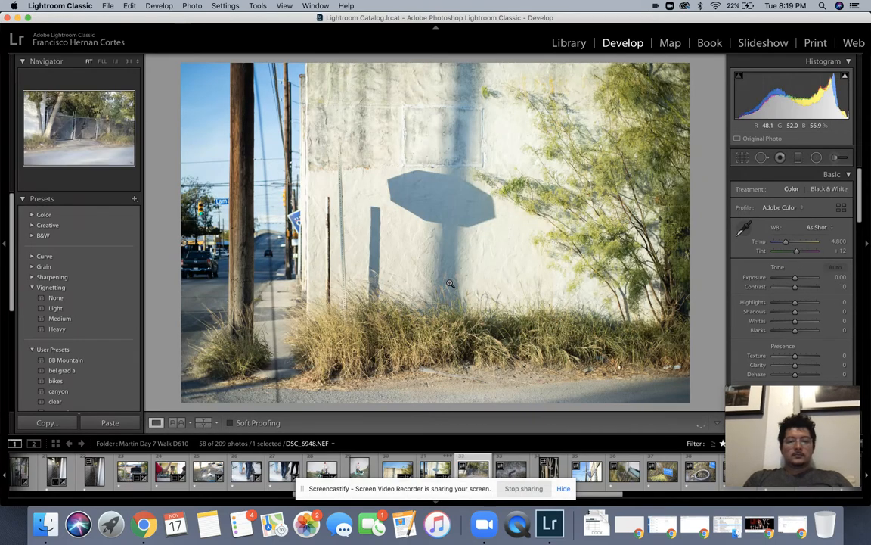
Step: Rotate the gate photo slightly to straighten it and commit the crop
key(r)
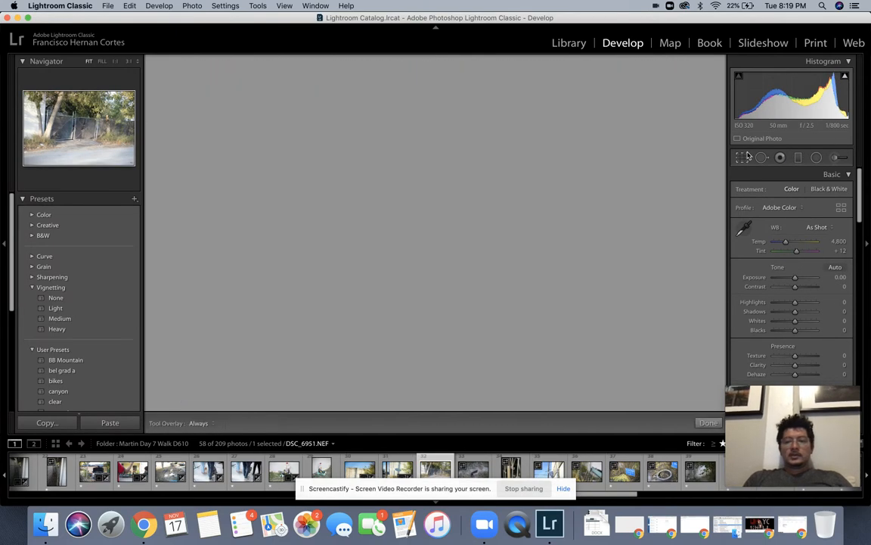
drag(708, 167, 709, 161)
key(Return)
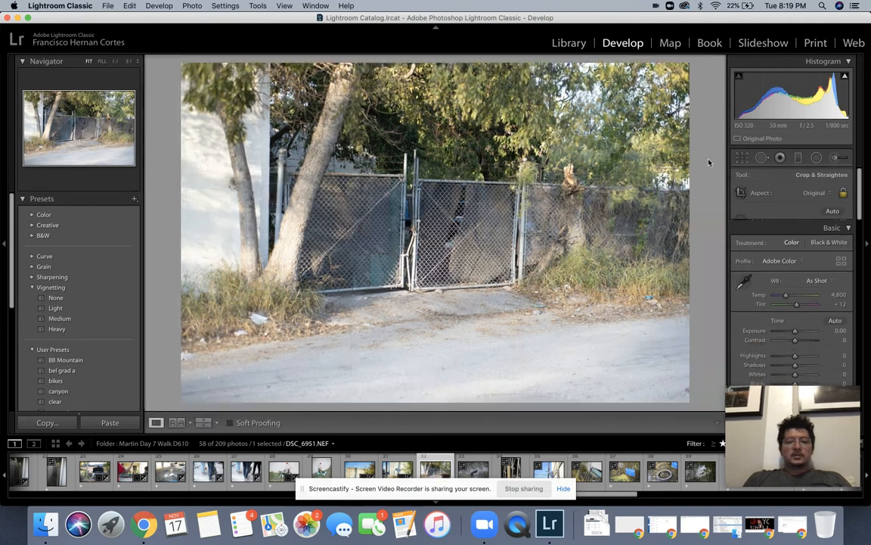
key(r)
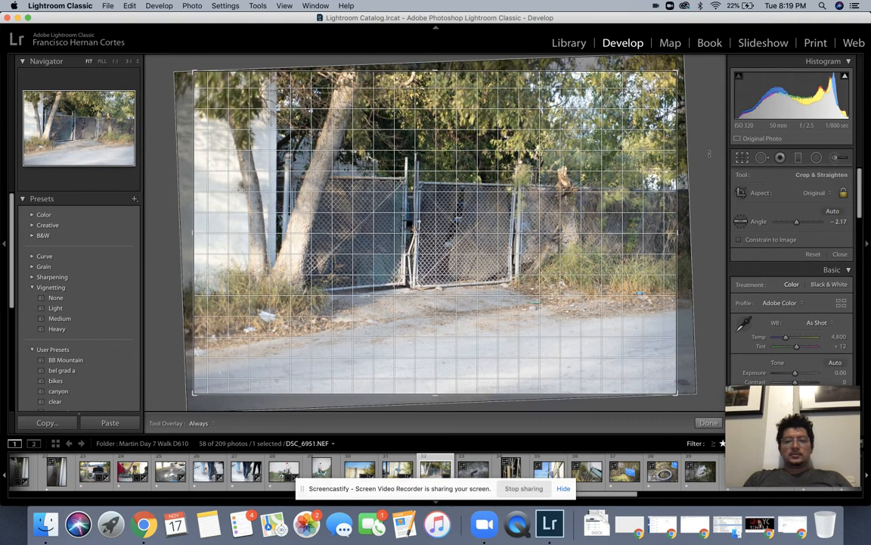
key(Return)
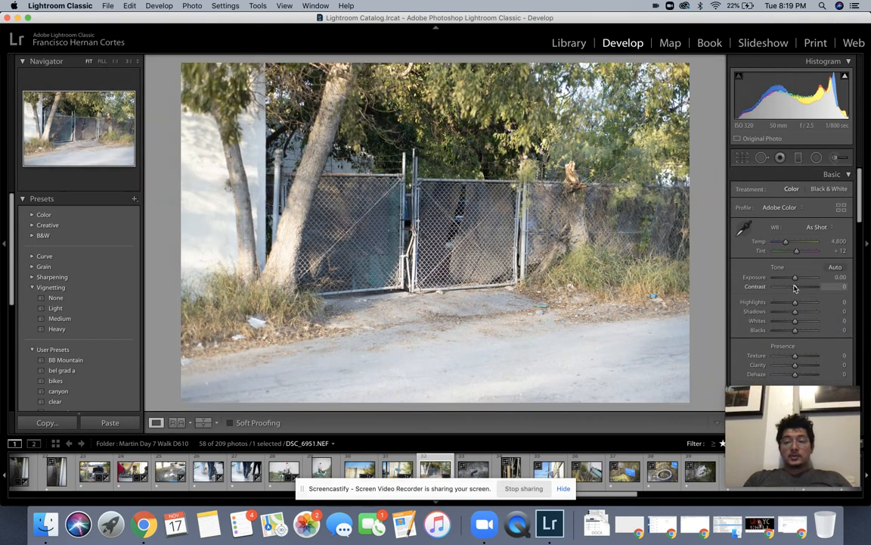
Step: Give the grass photo +25 Contrast and a Light vignette preset
key(Right)
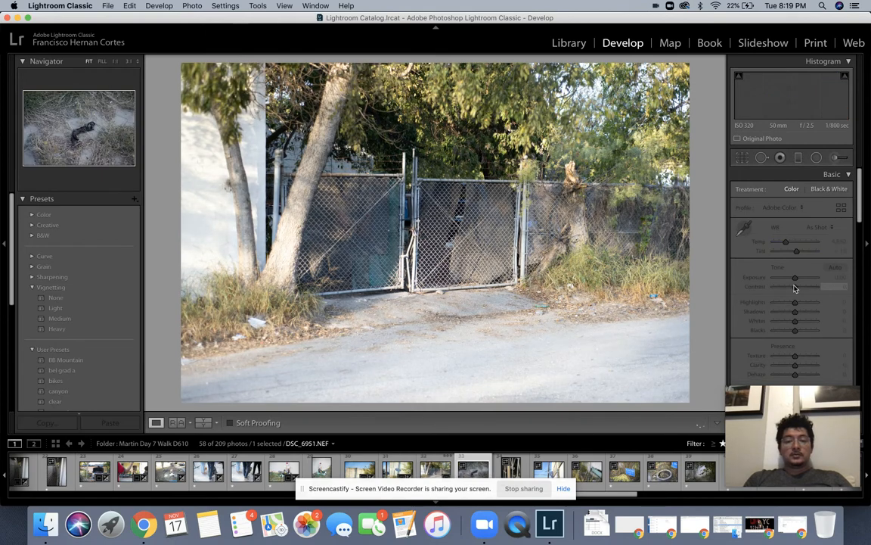
drag(794, 288, 796, 288)
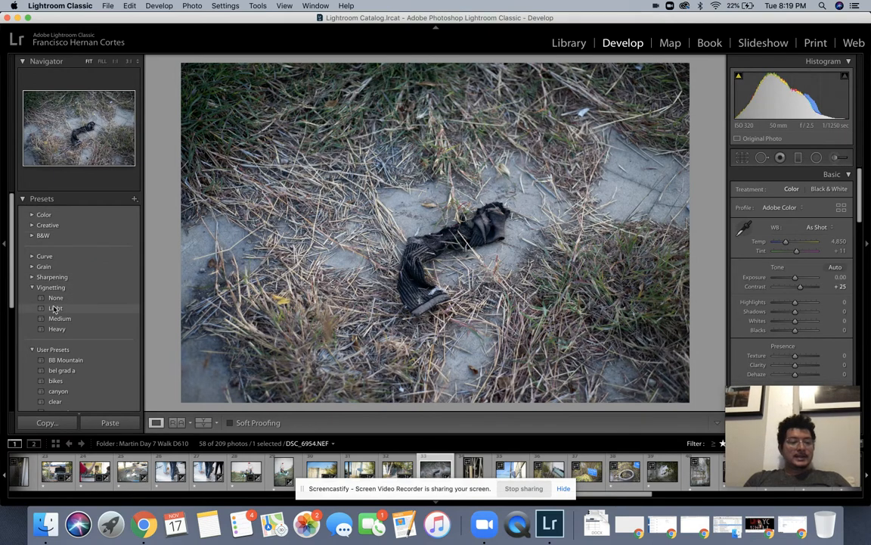
click(55, 308)
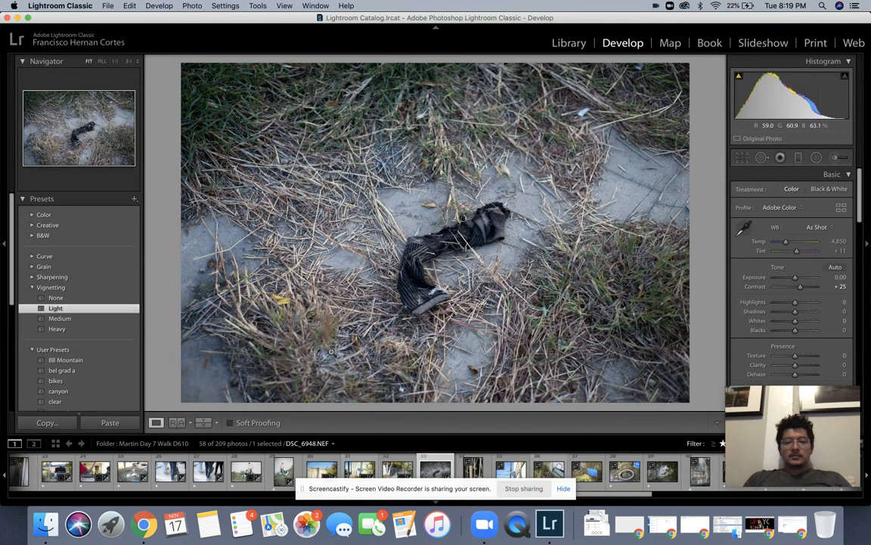
key(Right)
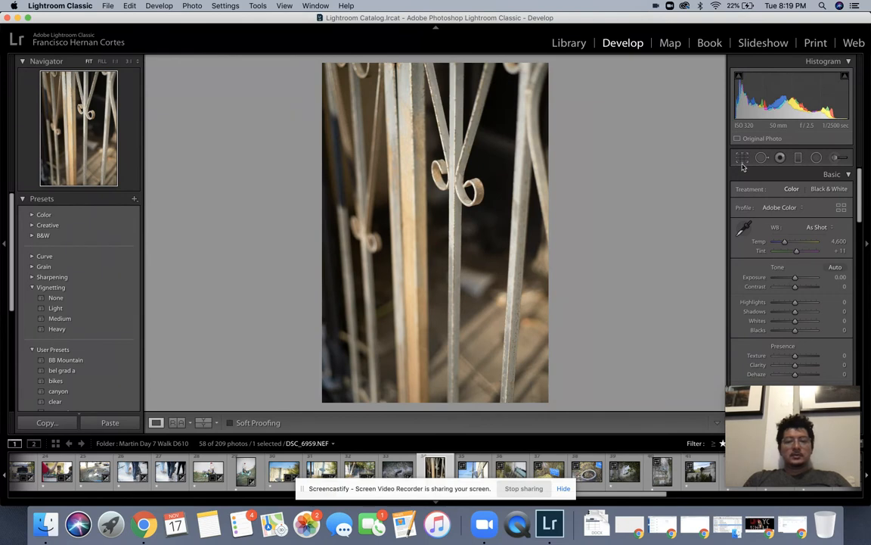
Step: Raise the iron railing photo's Contrast to +35
key(r)
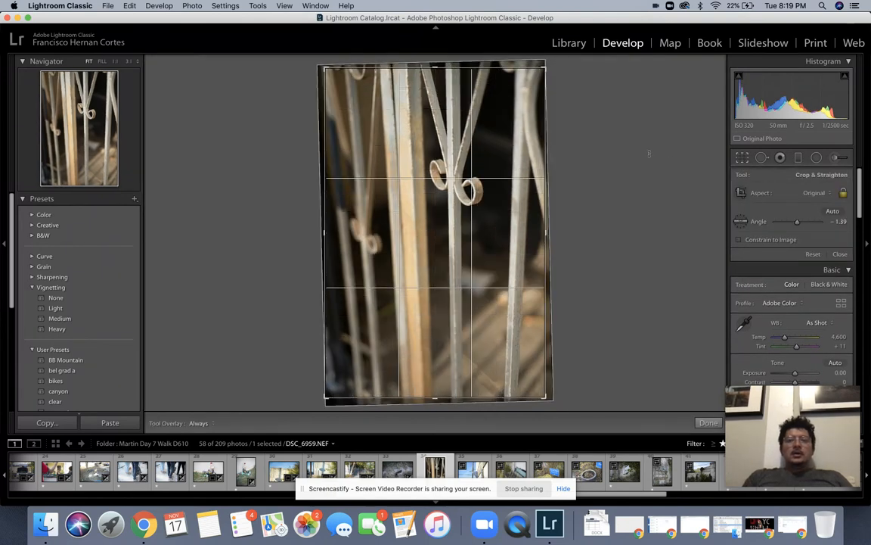
key(r)
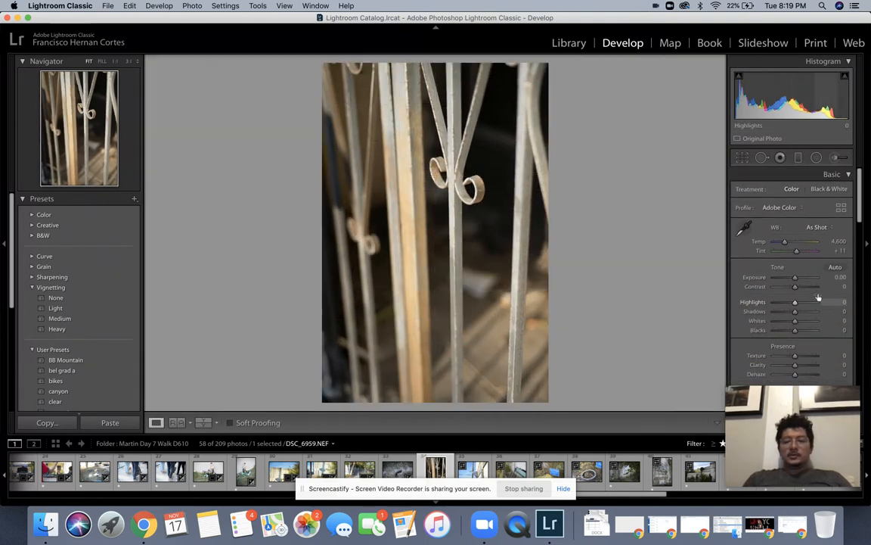
drag(796, 288, 798, 288)
key(Right)
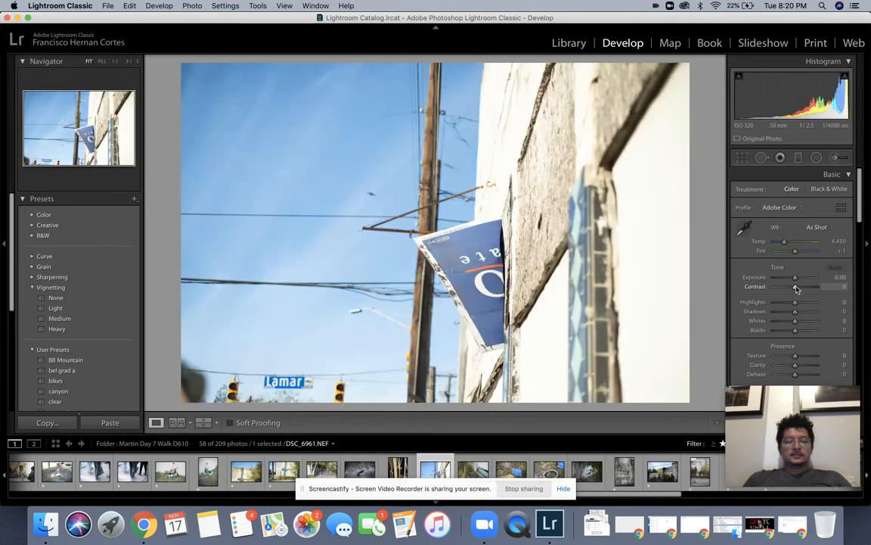
Step: Give the flag-and-pole photo +25 Contrast and -0.60 Exposure, checking the sky at 1:1
drag(795, 288, 799, 288)
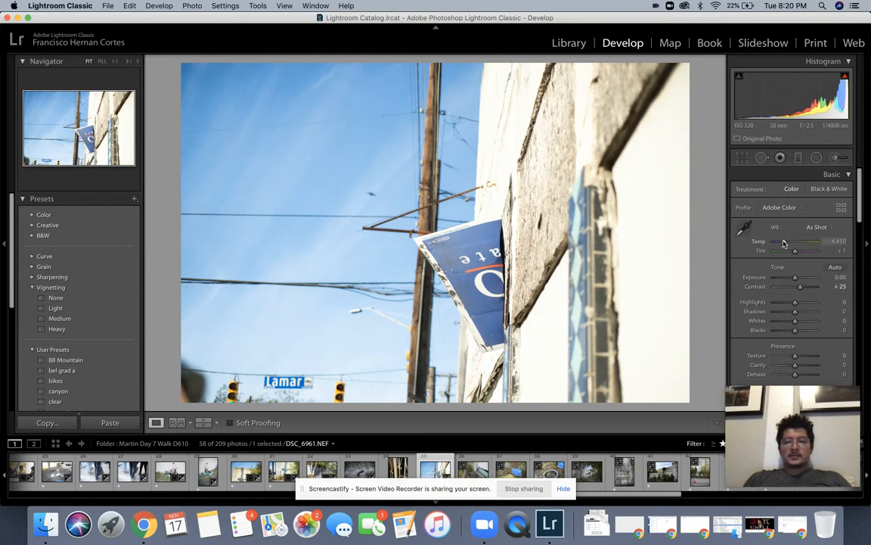
click(790, 277)
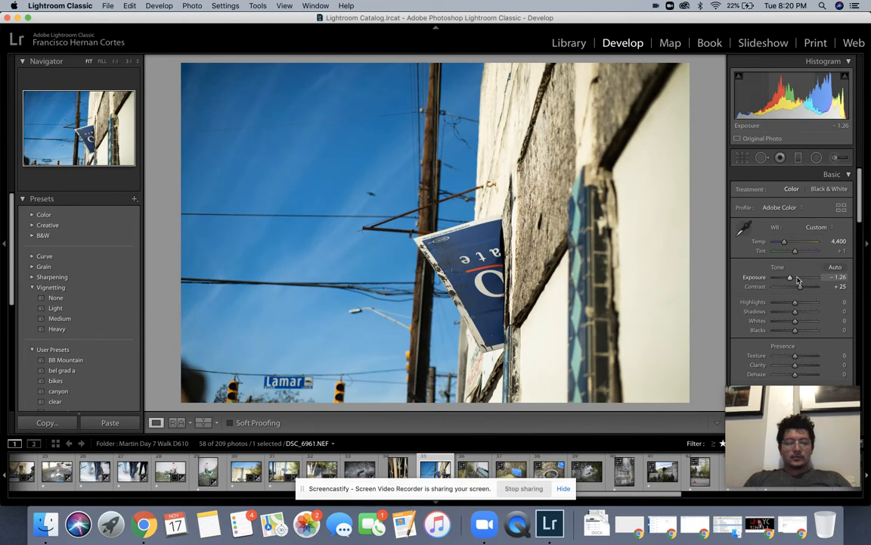
key(super+z)
key(super+z)
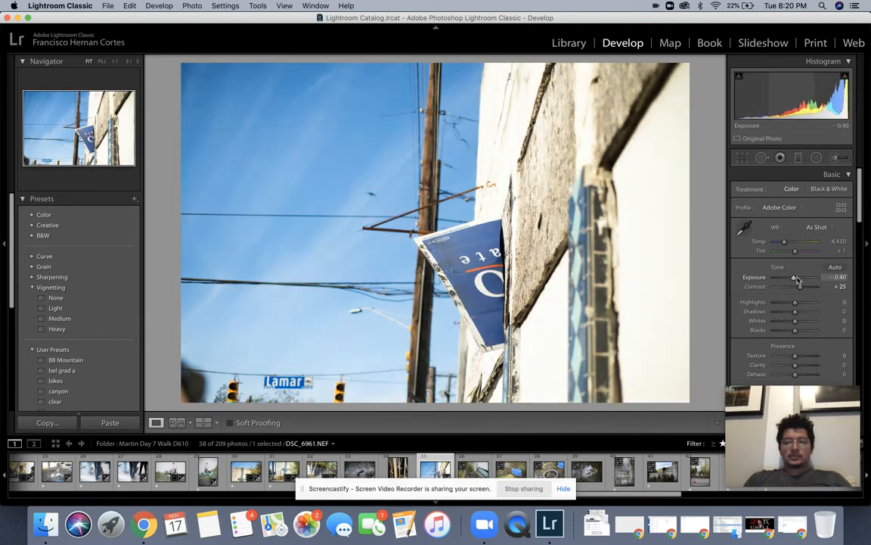
key(Down)
key(Down)
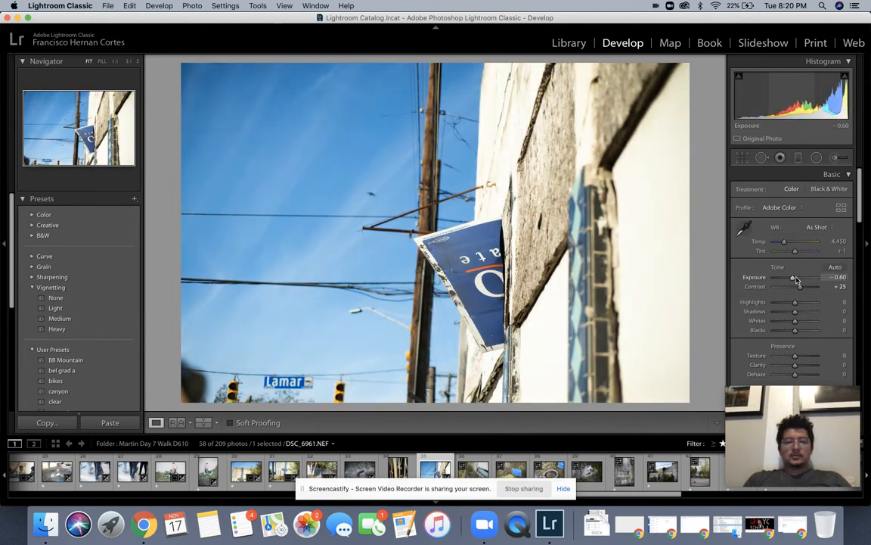
click(368, 196)
click(375, 200)
Step: Rotate the flag photo slightly counter-clockwise to level it and commit the crop
click(741, 160)
drag(711, 161, 712, 157)
key(Return)
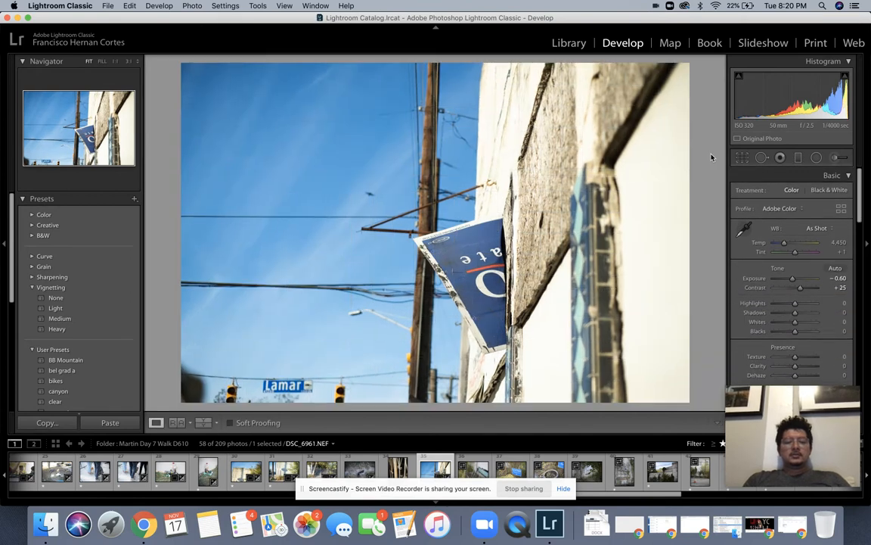
key(Right)
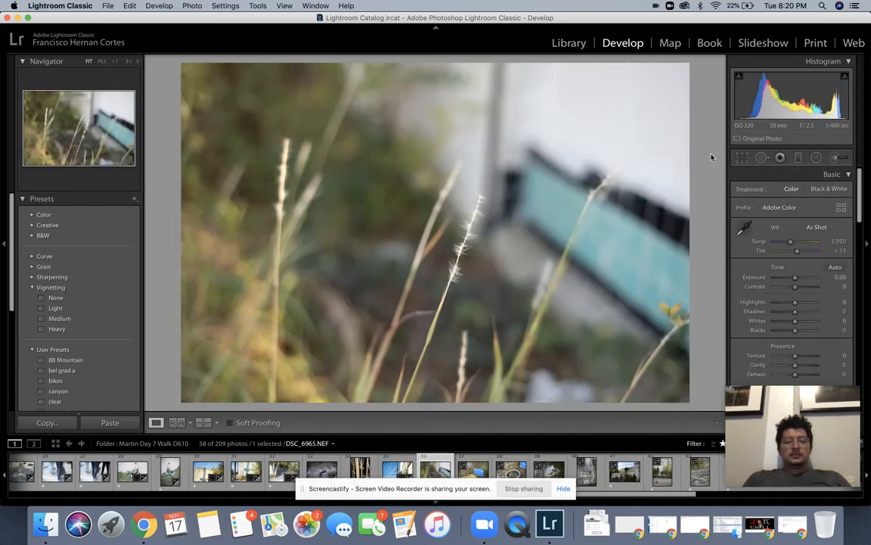
Step: Give the grass photo a medium vignette and +35 contrast, and the campaign sign +20 contrast
click(60, 319)
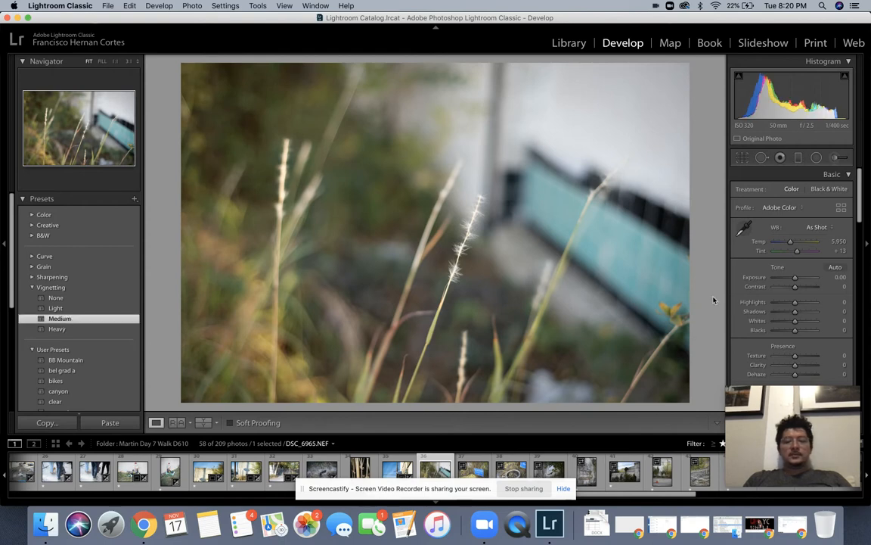
key(Up)
key(Up)
key(Up)
key(Up)
key(Up)
key(Up)
key(Up)
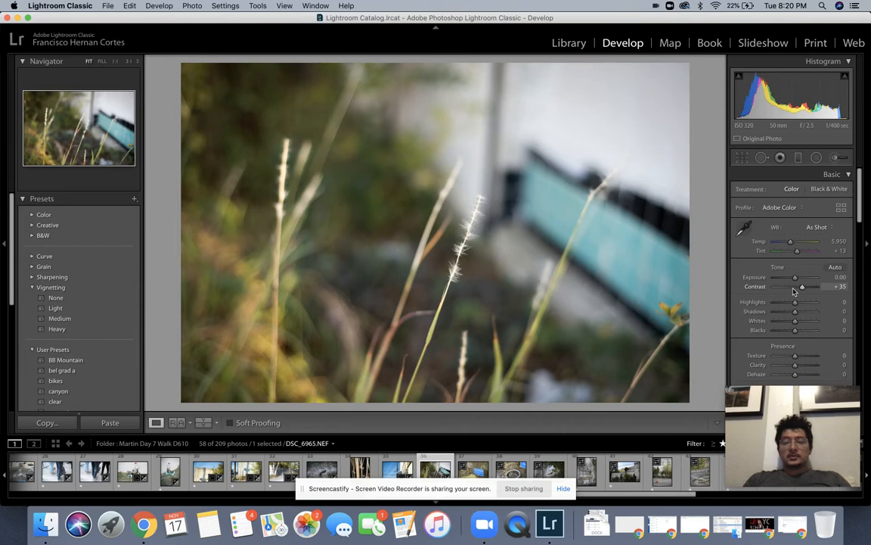
key(Right)
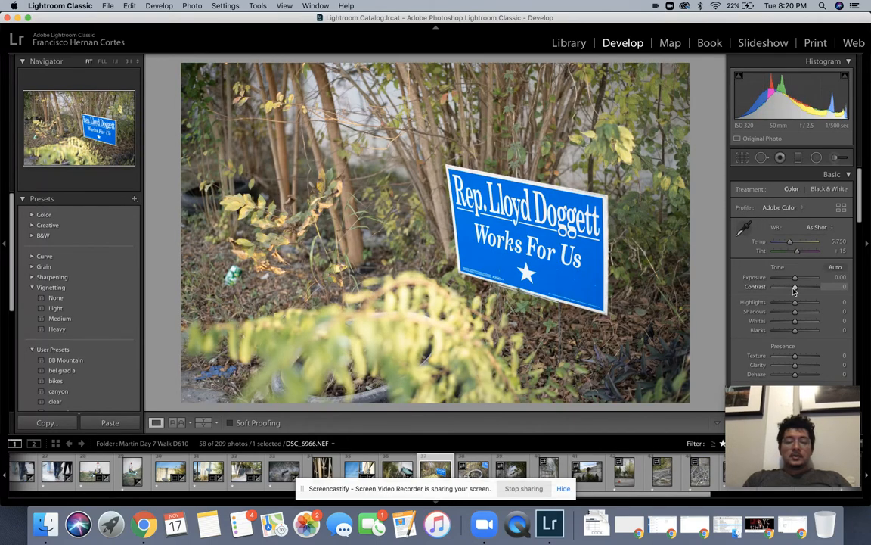
key(Up)
key(Up)
key(Up)
key(Up)
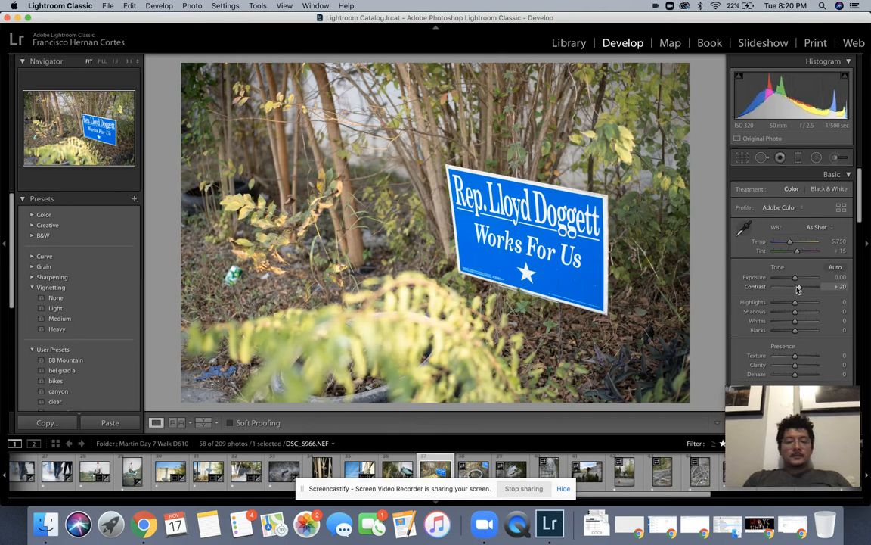
Step: Give the tire photo DSC_6968 +45 contrast and a light vignette, then advance to DSC_6974
key(Right)
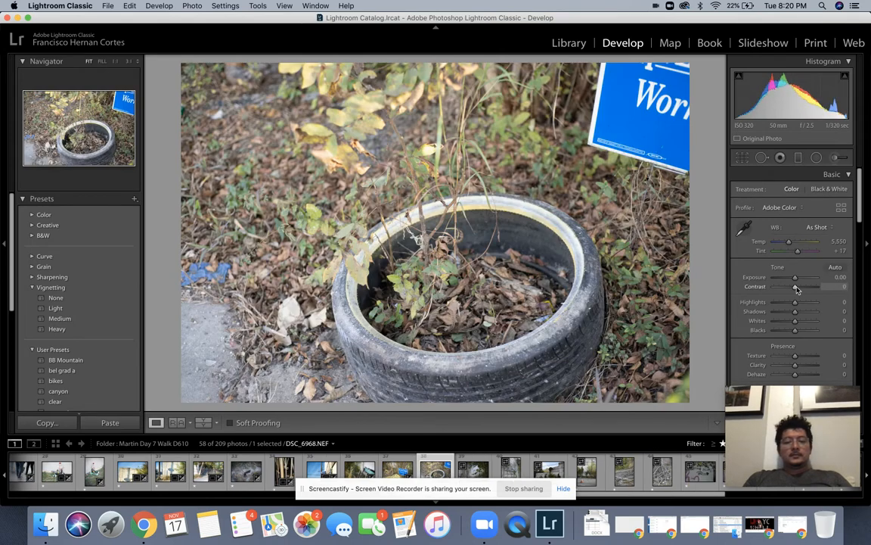
key(Up)
key(Up)
key(Up)
key(Up)
key(Up)
key(Up)
key(Up)
key(Up)
key(Up)
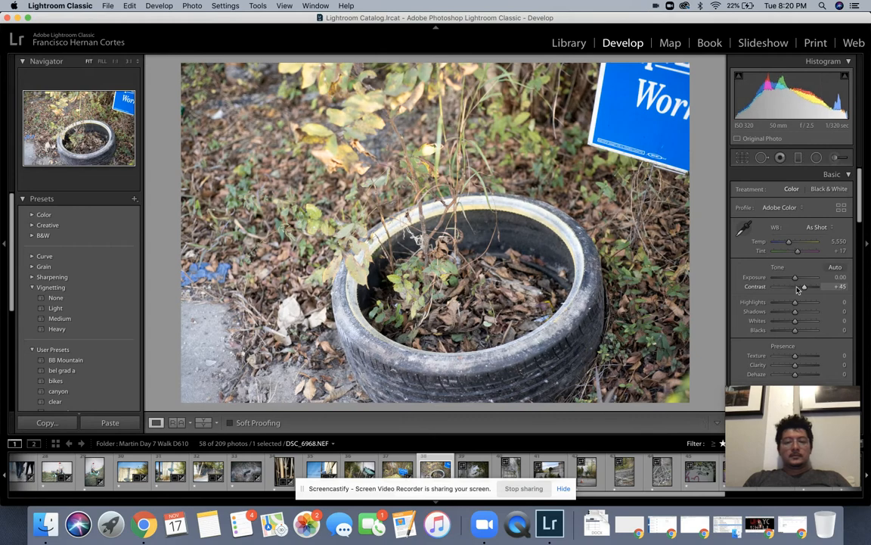
click(56, 307)
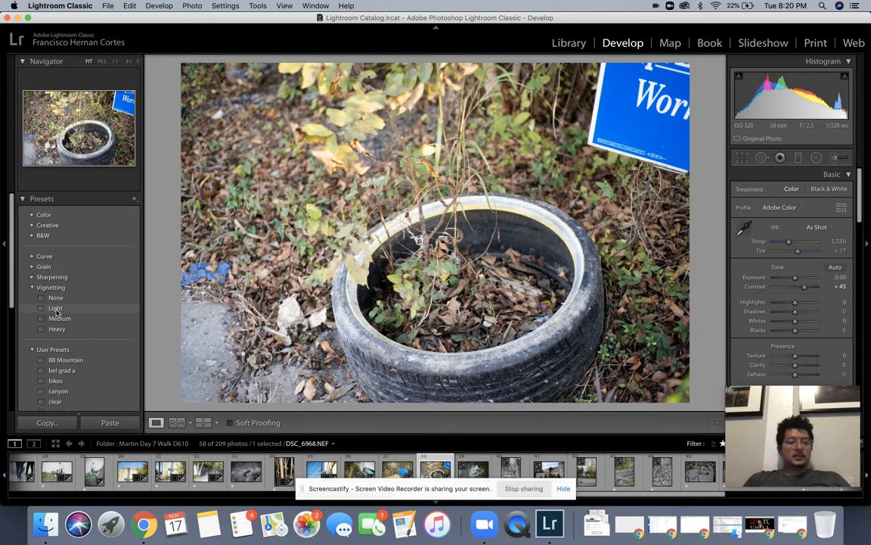
key(Right)
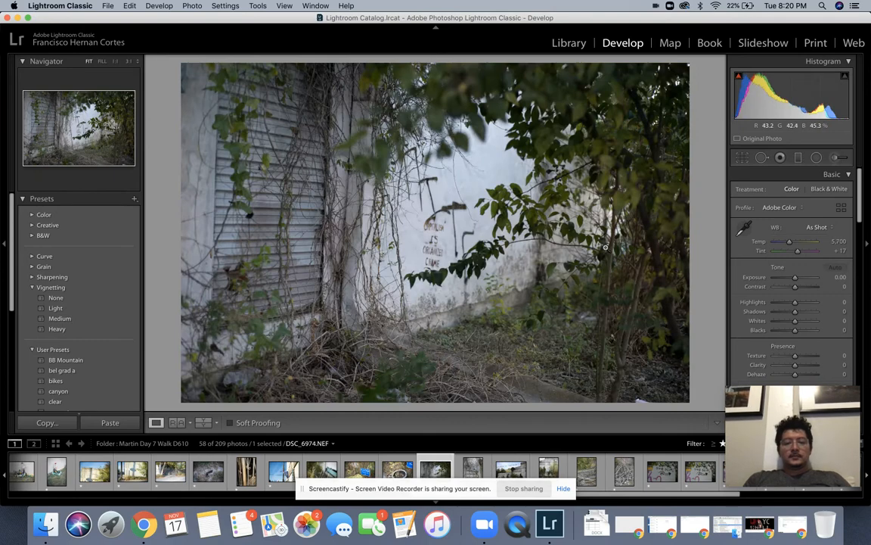
Step: Rotate DSC_6974 to -2.07° in Crop & Straighten, add +15 contrast, then go to DSC_6978
click(421, 235)
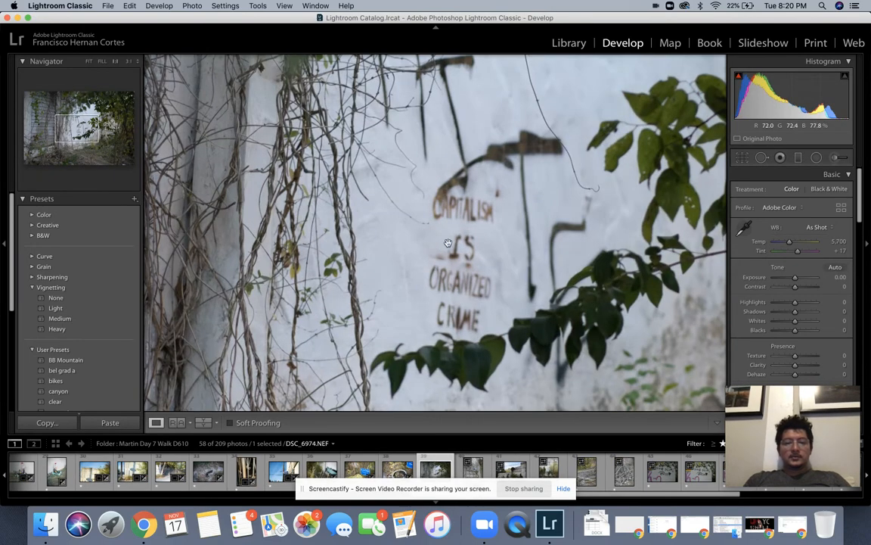
click(487, 266)
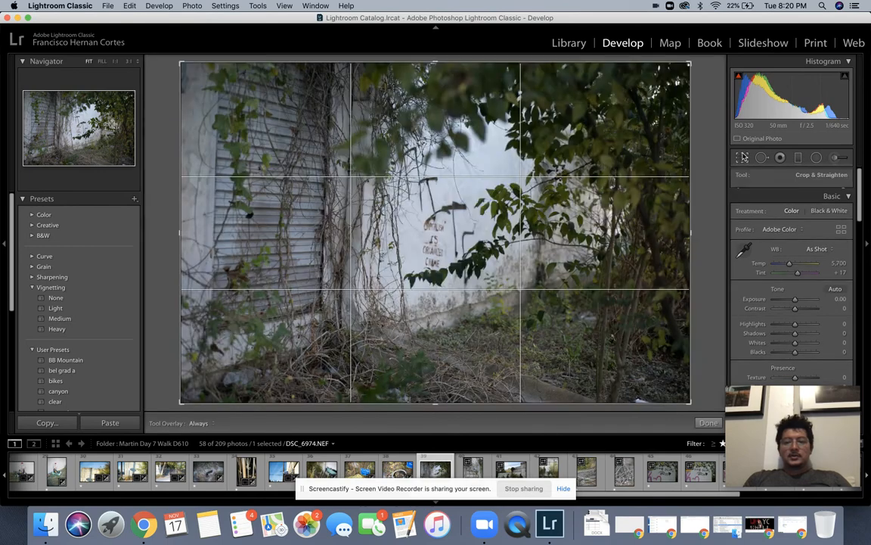
key(r)
drag(704, 157, 705, 146)
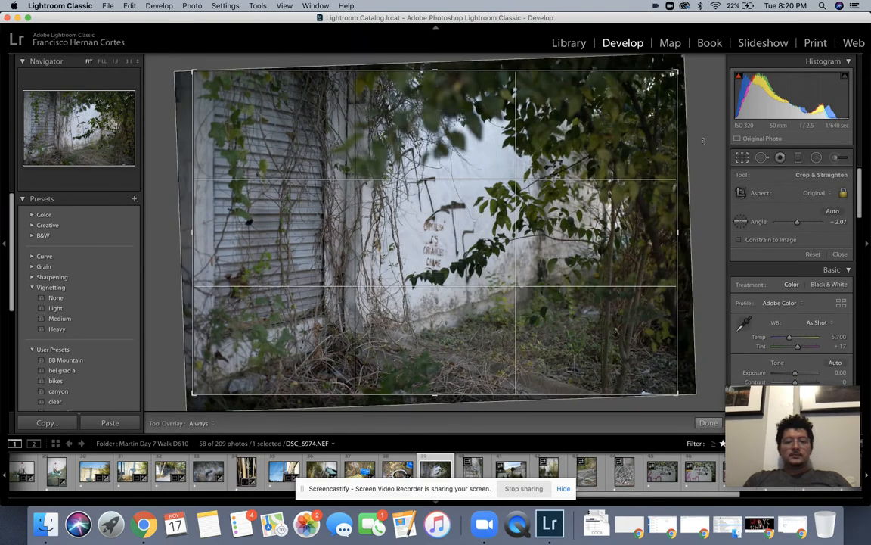
key(Return)
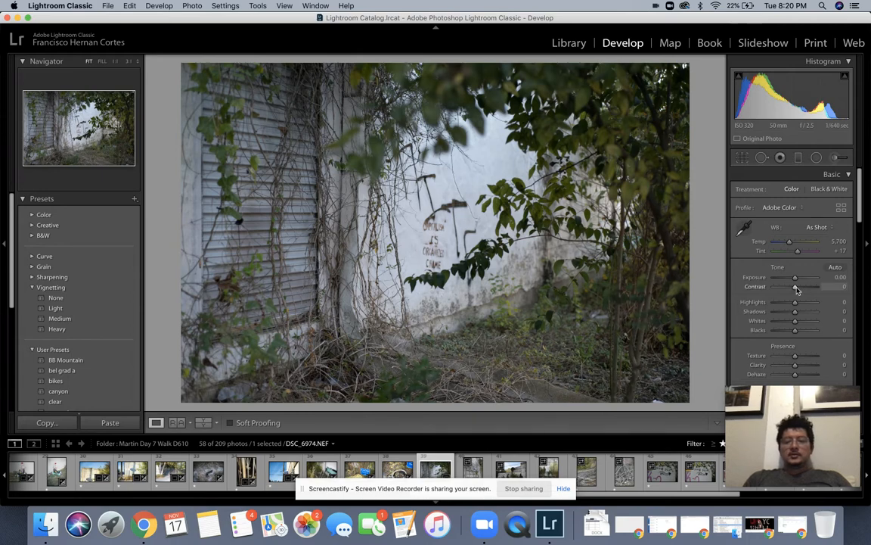
drag(795, 288, 797, 289)
key(Right)
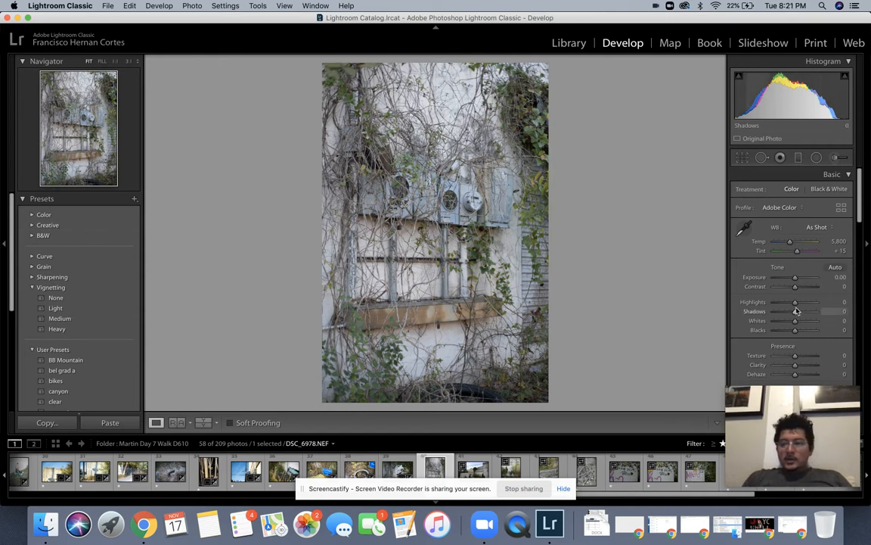
Step: Give the meters photo +25 contrast, tint lowered to +5, and a light vignette
drag(791, 287, 794, 281)
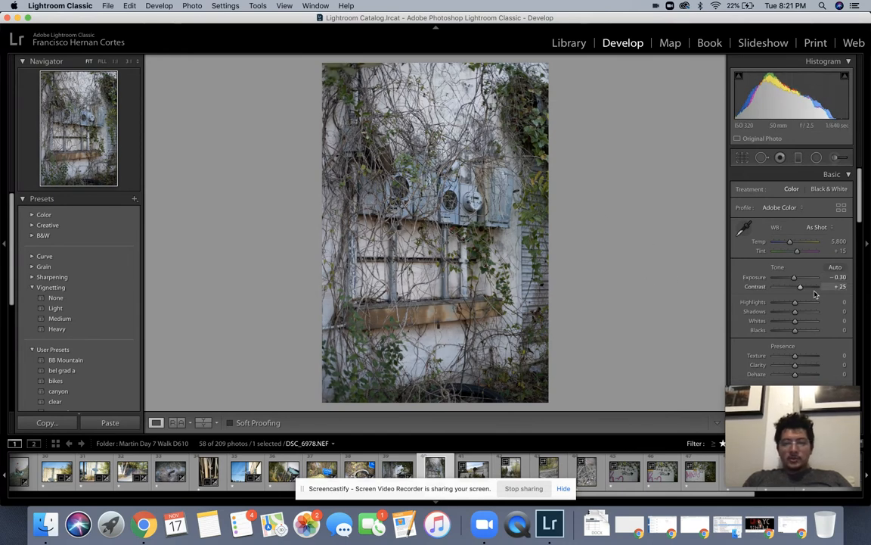
drag(797, 254, 796, 255)
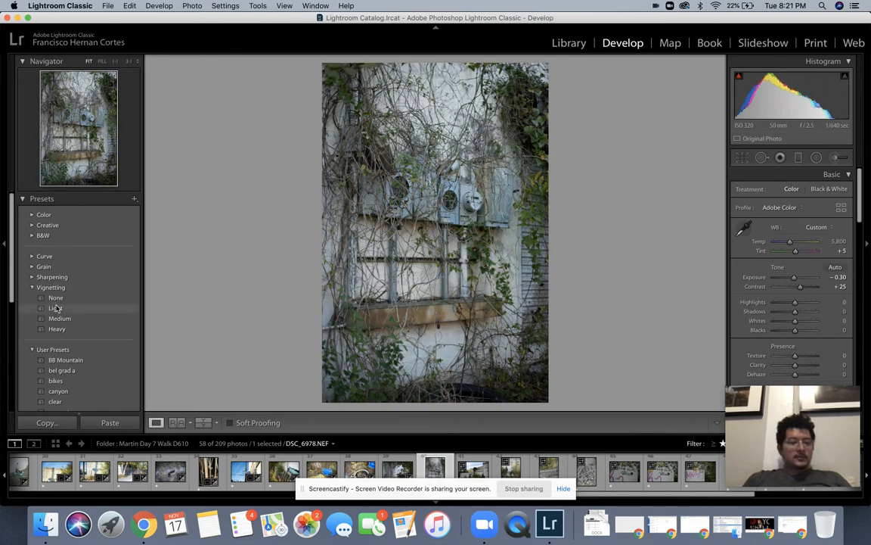
click(55, 308)
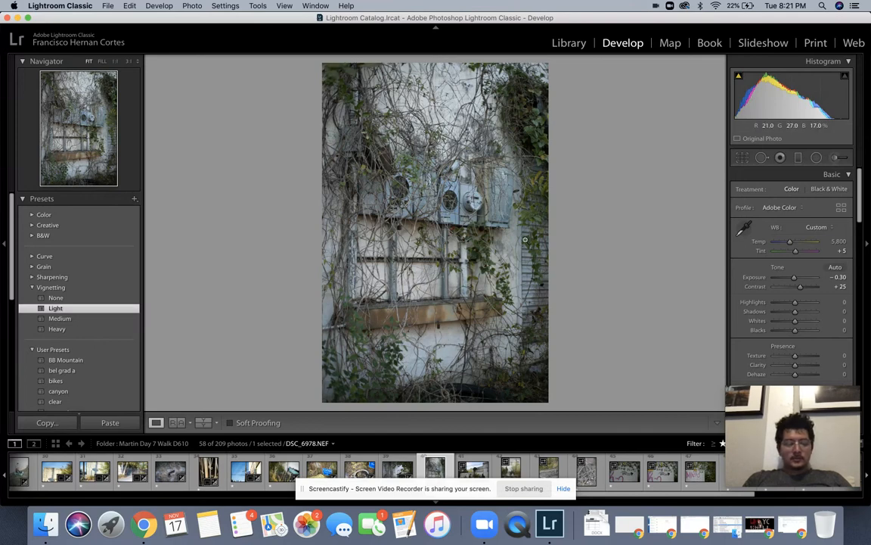
Step: Compare the meters edit in the Before/After Left/Right view, then advance to DSC_6985
click(284, 6)
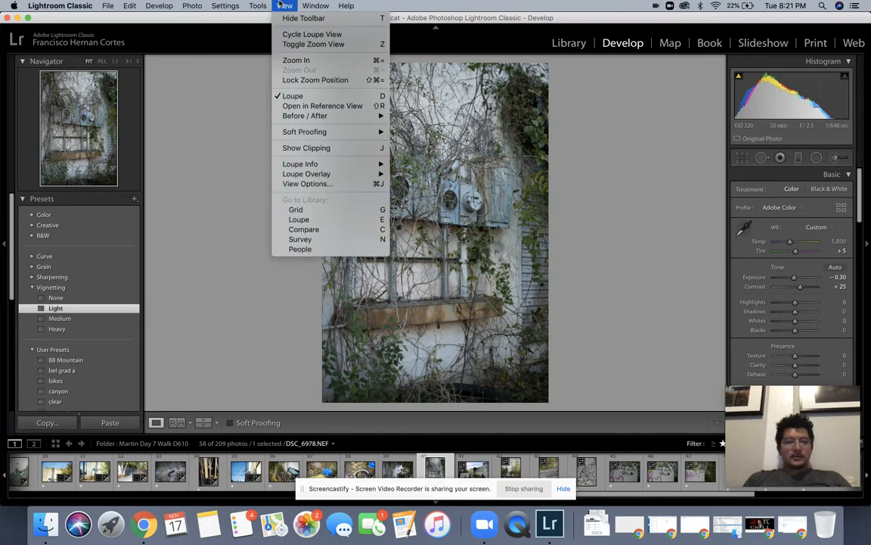
mouse_move(330, 119)
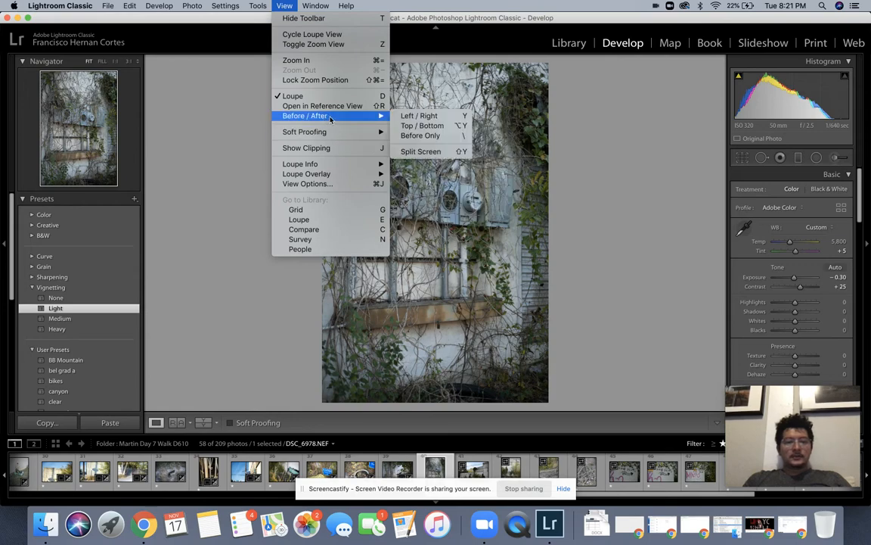
mouse_move(260, 4)
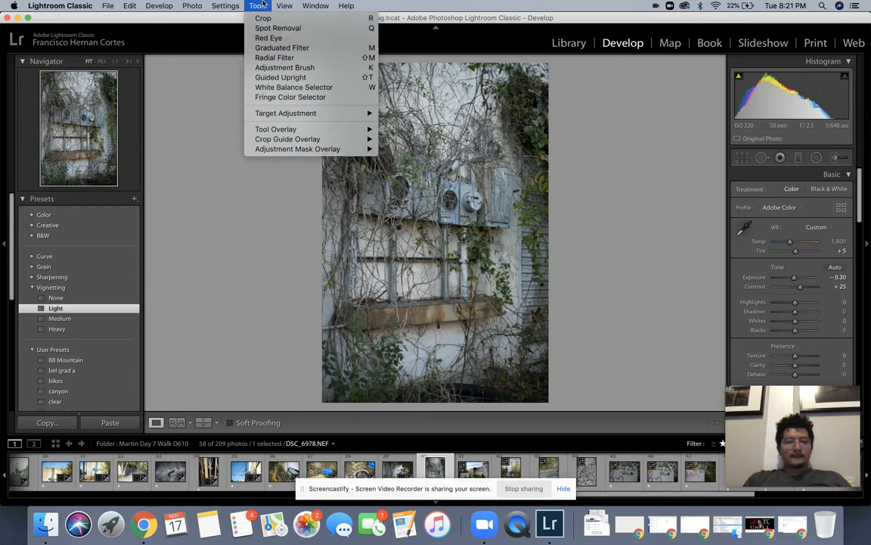
click(204, 189)
key(y)
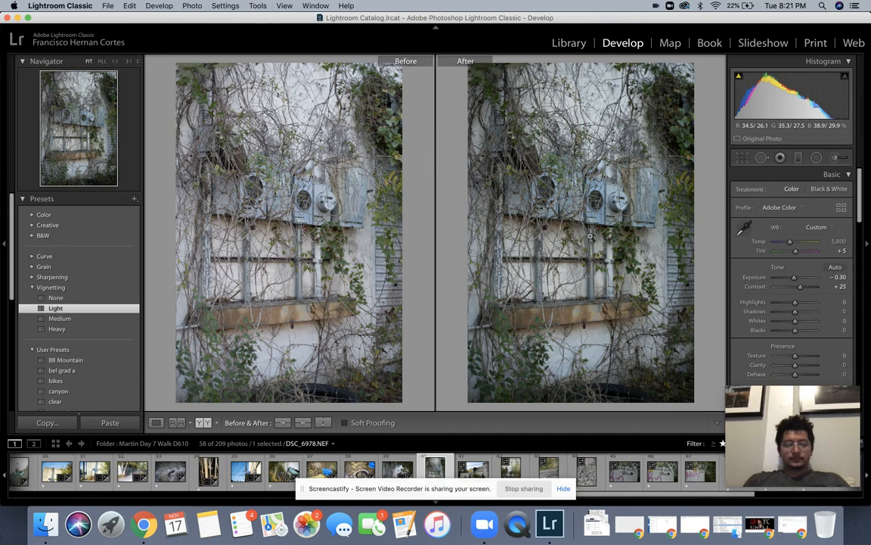
key(y)
key(Right)
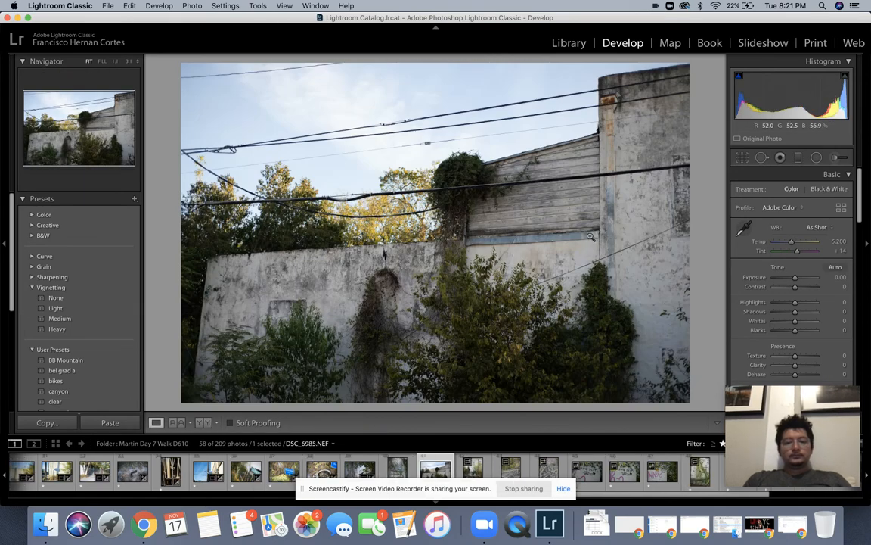
Step: Level the power-line wall photo DSC_6985 with a -0.99° rotation and commit the crop
click(745, 158)
drag(705, 157, 705, 152)
key(Return)
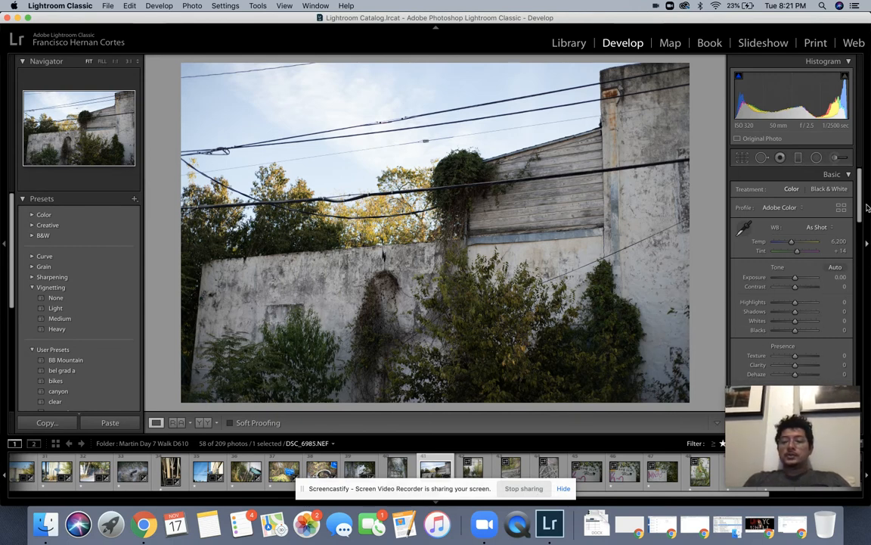
mouse_move(861, 204)
mouse_down()
mouse_move(866, 383)
mouse_move(866, 198)
mouse_up()
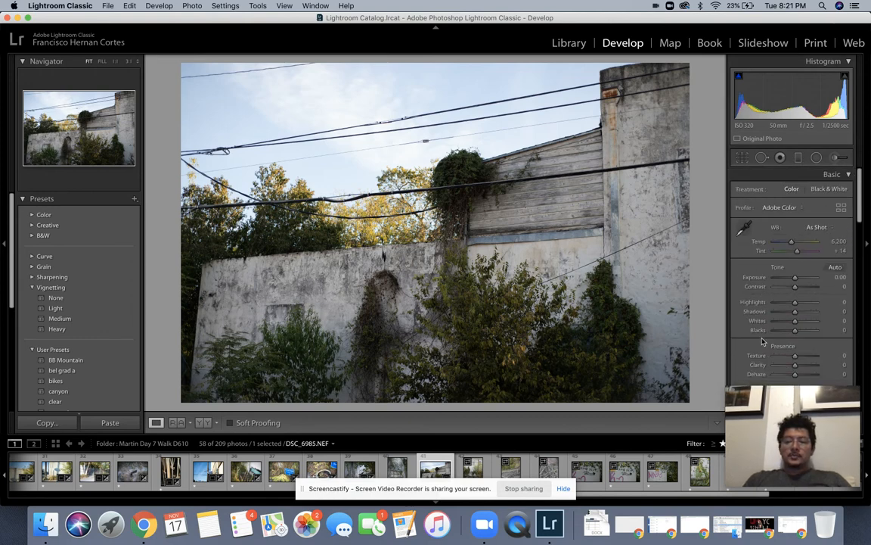